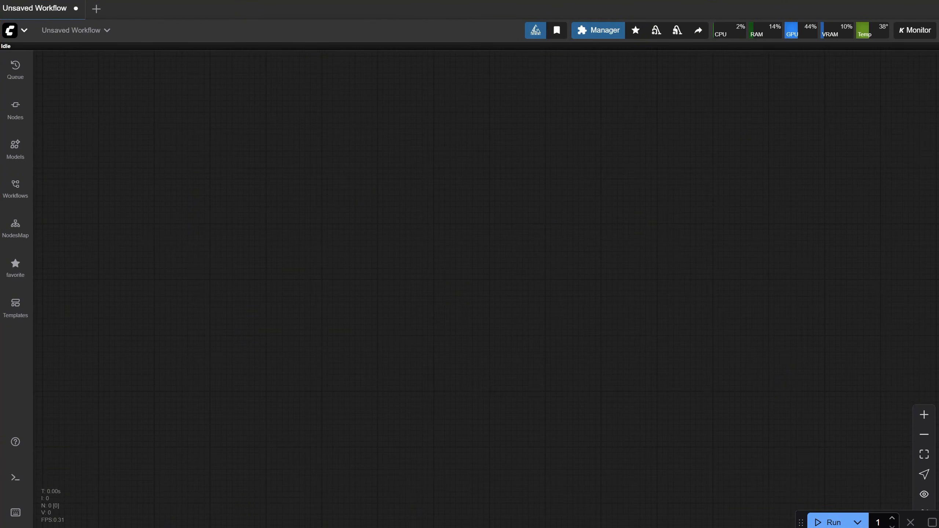
Open the Manager and read through the version release notes
left_click(603, 37)
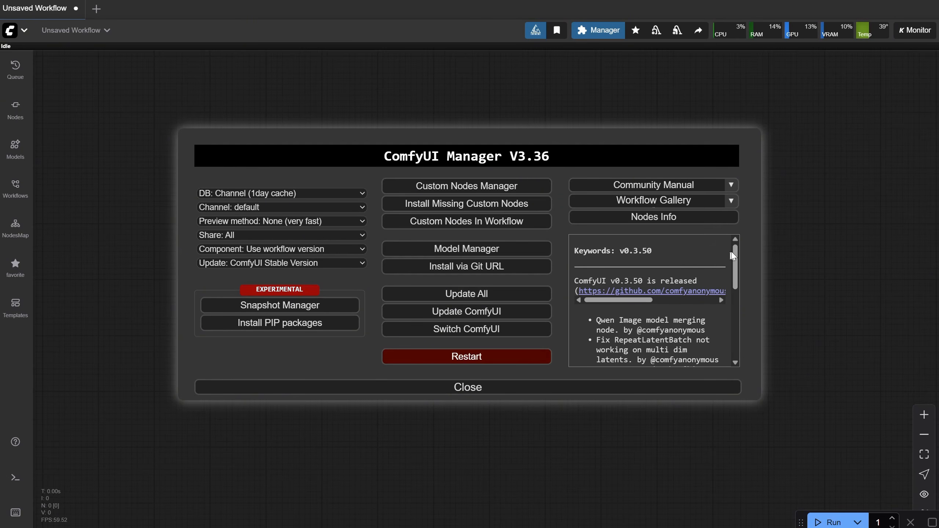
left_click_drag(735, 266, 751, 366)
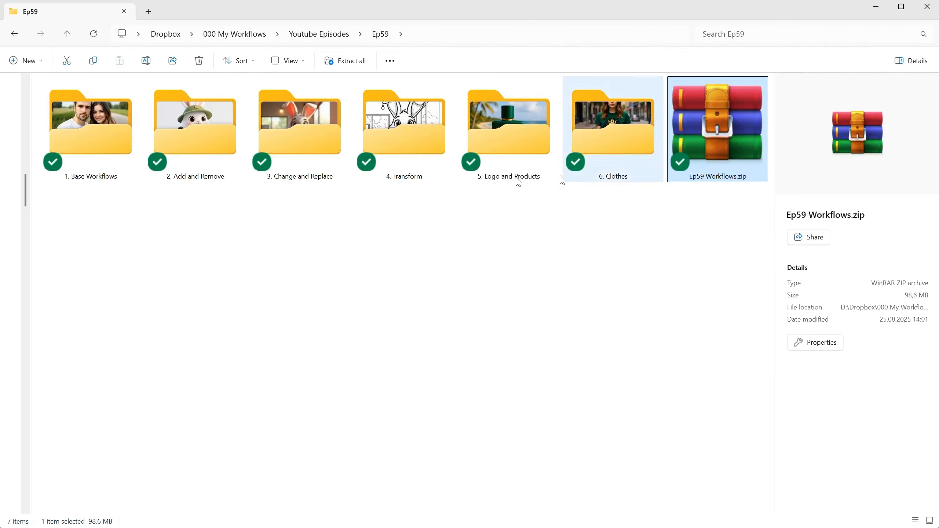
Switch to File Explorer and look through the Base Workflows, Add and Remove, and Change and Replace folders in Ep59
left_click_drag(628, 217, 84, 135)
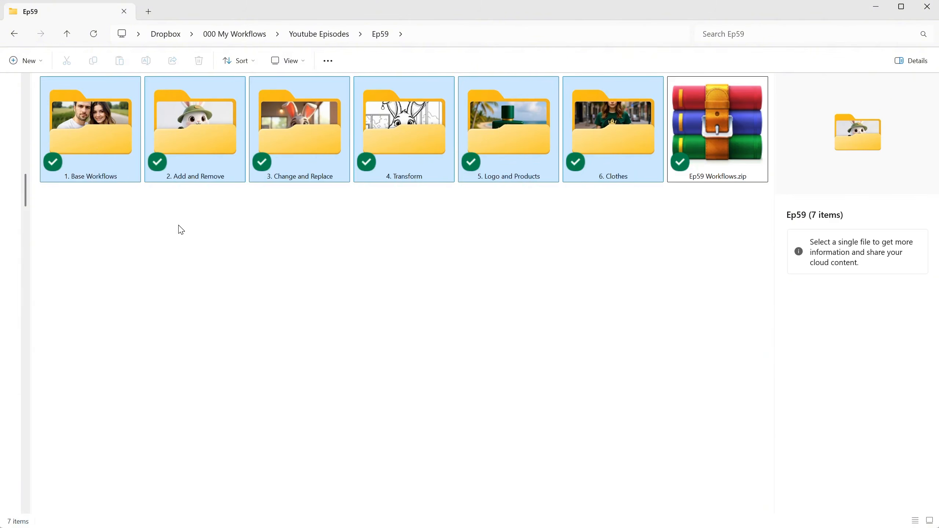
left_click(180, 230)
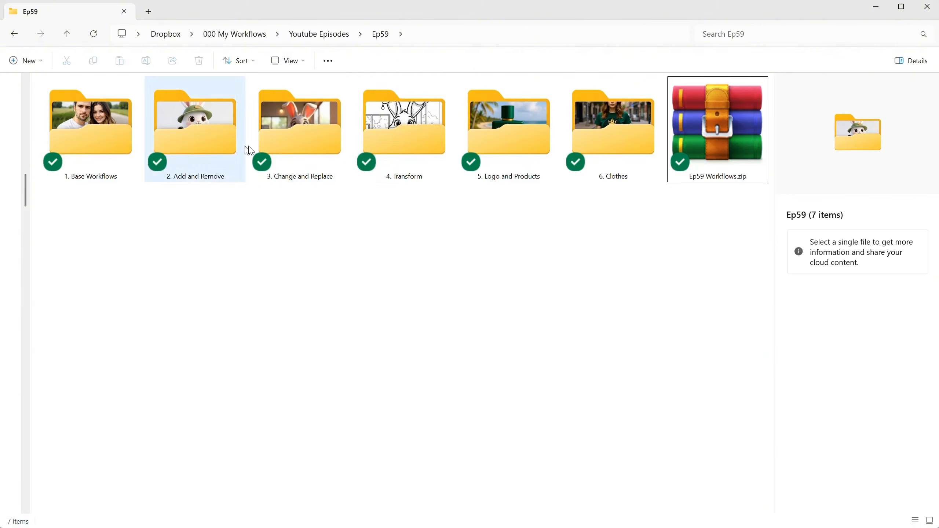
double_click(111, 136)
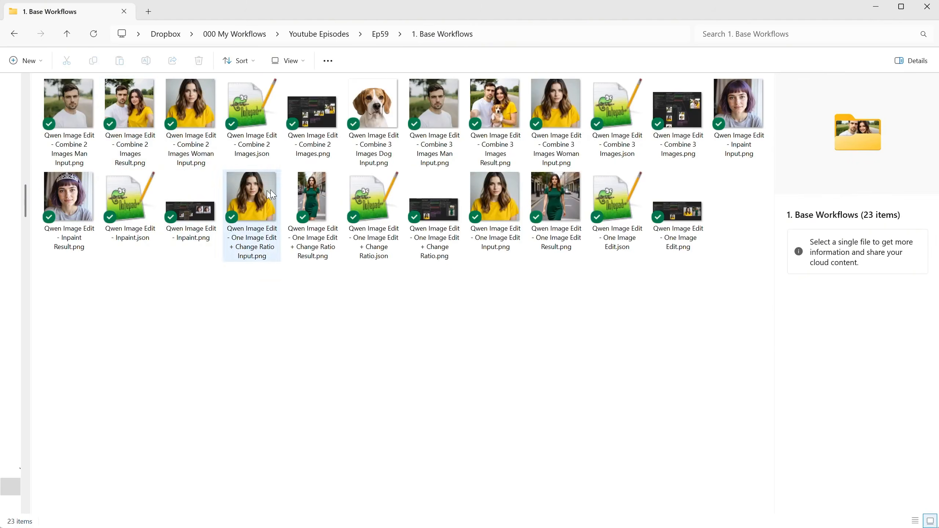
left_click(381, 35)
double_click(236, 126)
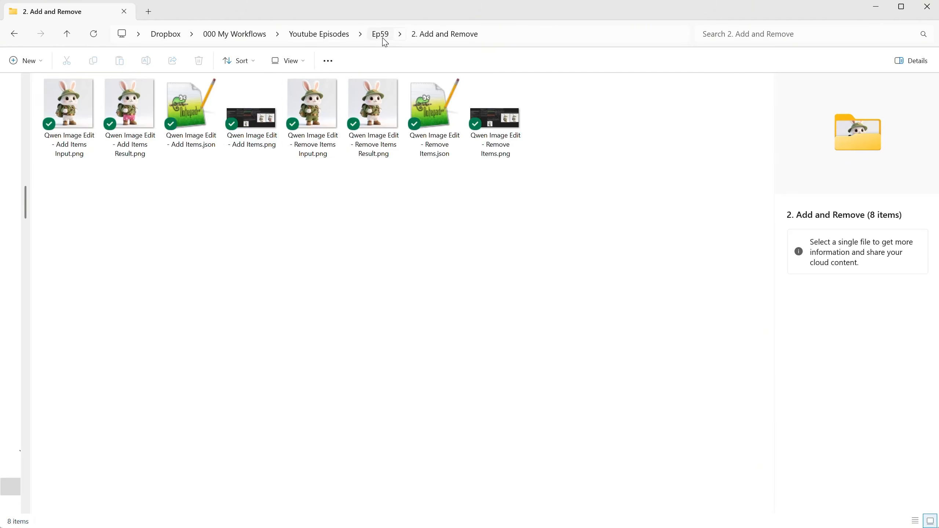
left_click(384, 39)
double_click(329, 142)
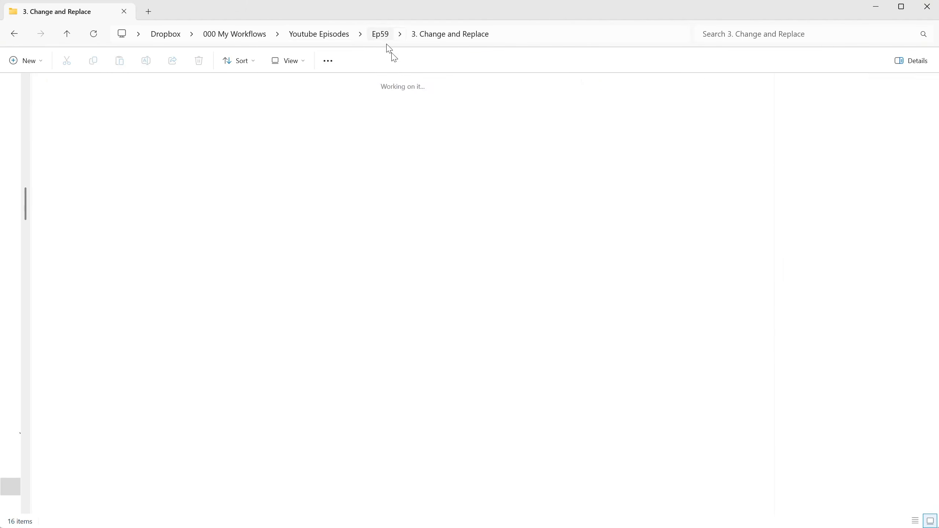
Look through the Transform, Logo and Products, and Clothes folders and return to the Ep59 folder
left_click(381, 34)
left_click(419, 149)
double_click(419, 150)
left_click(384, 33)
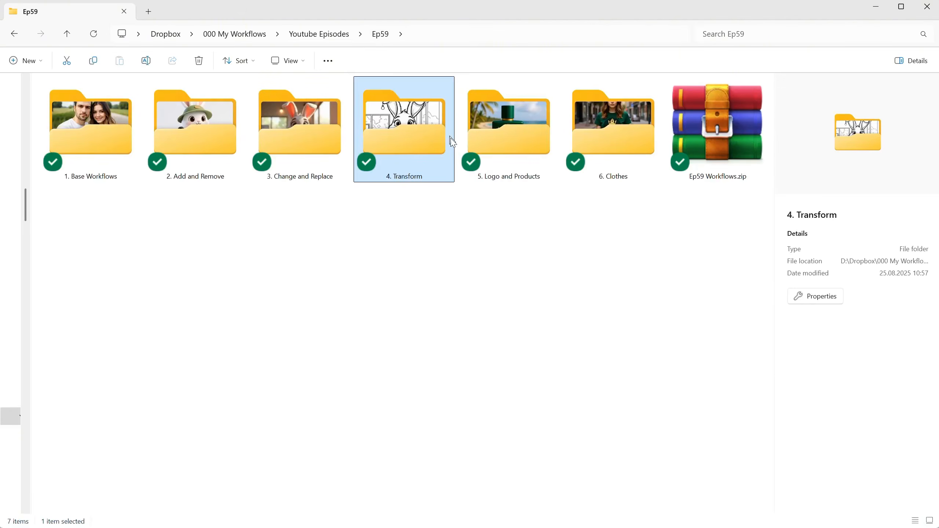
left_click(494, 137)
double_click(494, 137)
left_click(379, 35)
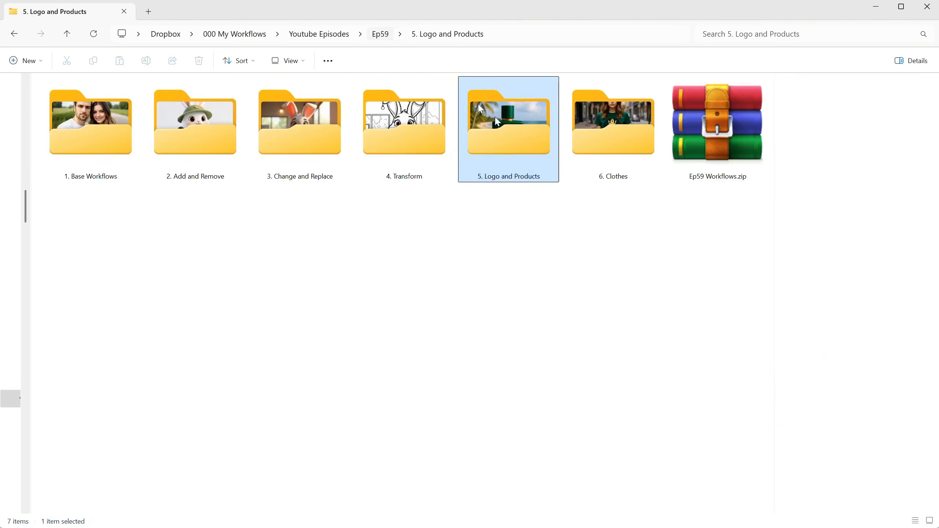
double_click(591, 137)
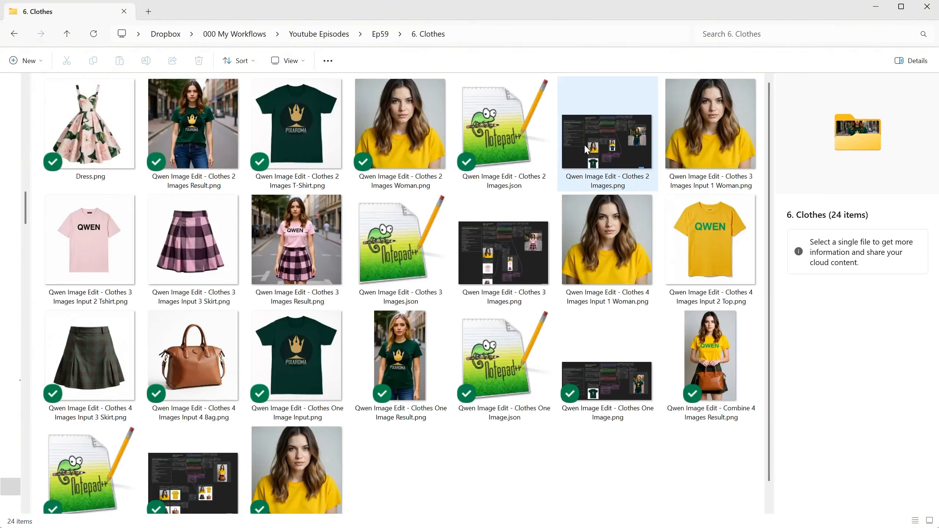
left_click(383, 37)
left_click(537, 282)
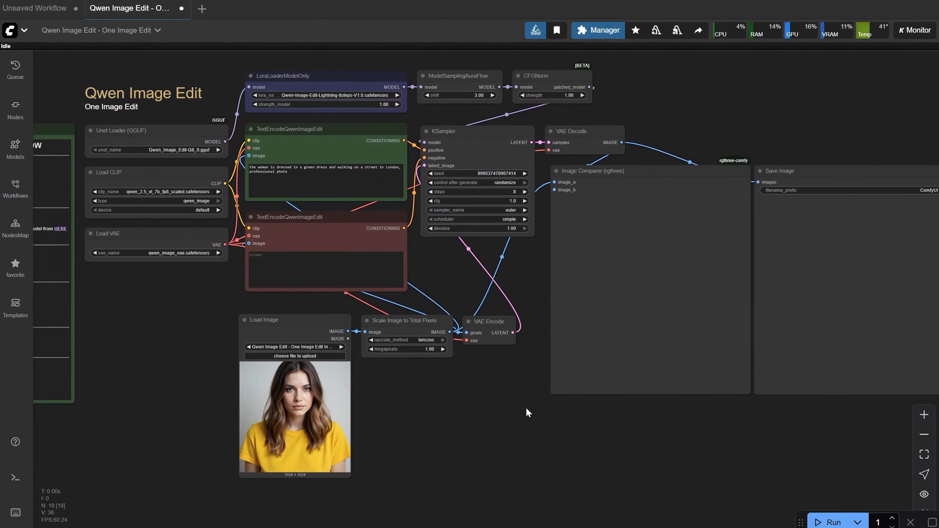
Examine the Qwen One Image Edit workflow in ComfyUI and its START HERE note on required models and nodes
left_click_drag(526, 408, 674, 415)
scroll(352, 301, "up", 4)
left_click_drag(352, 301, 374, 415)
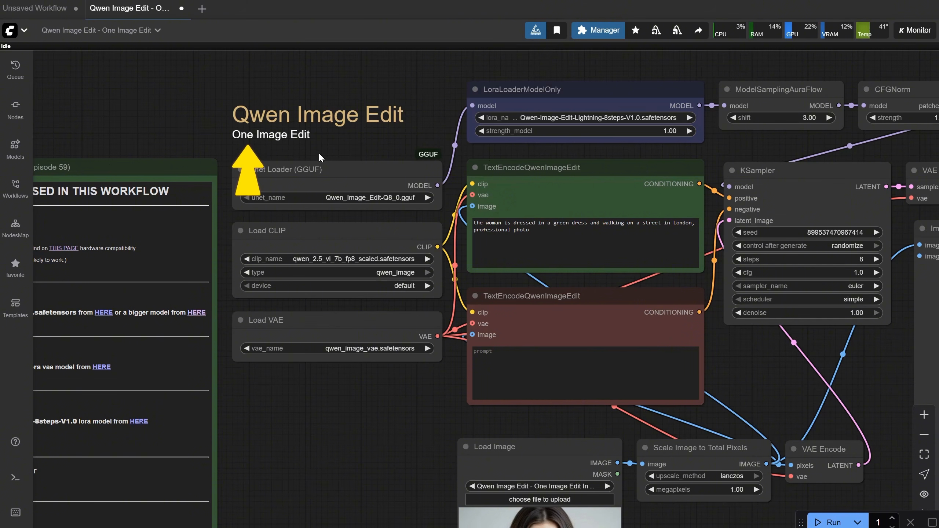
mouse_move(318, 152)
left_mouse_down()
mouse_move(572, 75)
mouse_move(585, 49)
left_mouse_up()
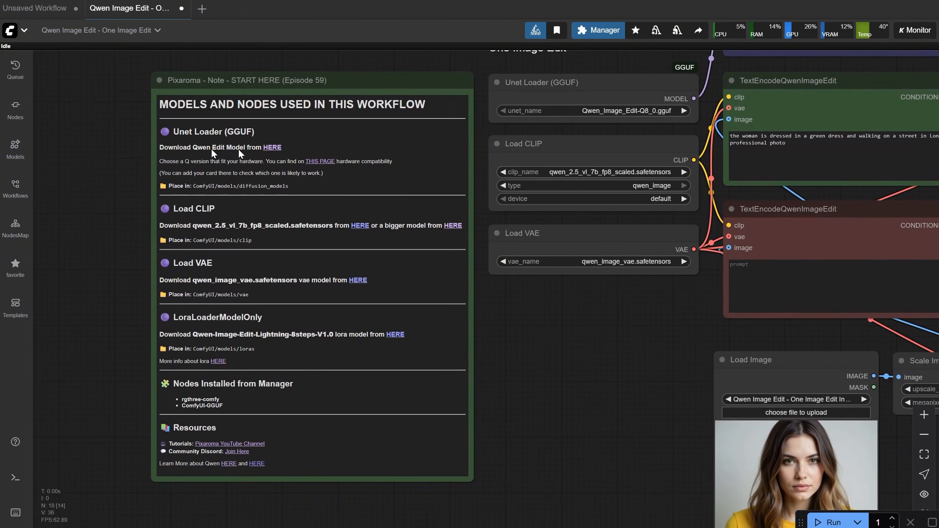
scroll(100, 153, "up", 3)
left_click_drag(94, 137, 47, 166)
scroll(47, 167, "down", 2)
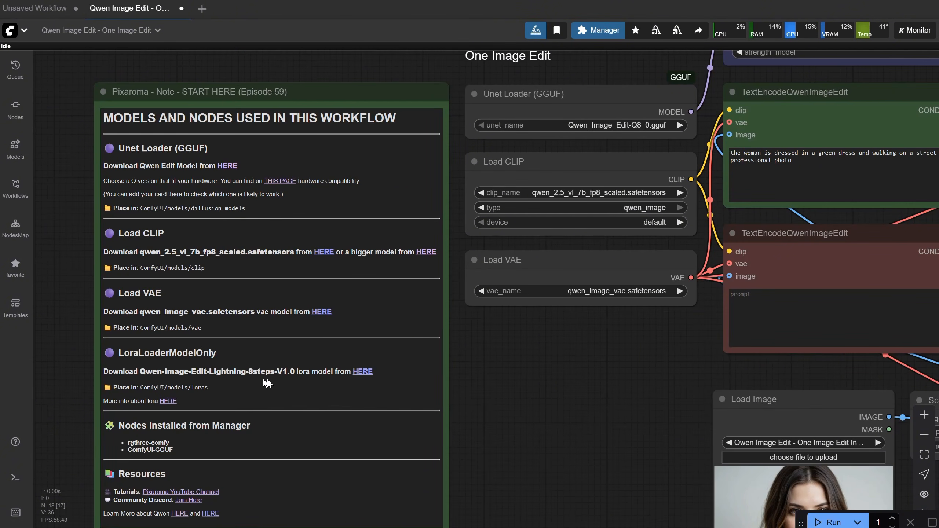
left_click_drag(562, 354, 455, 397)
scroll(458, 397, "down", 1)
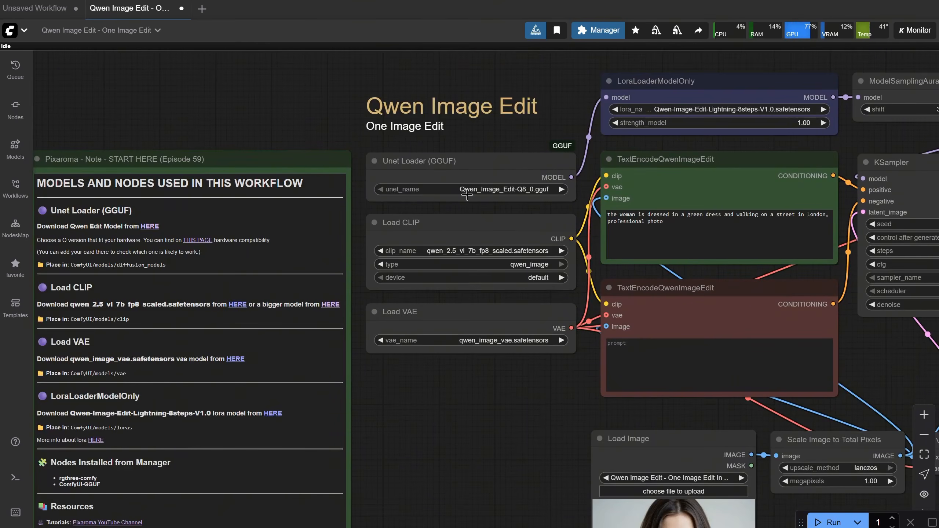
Inspect the Unet Loader (GGUF), Load CLIP and Load VAE nodes that load the models listed in the note
left_click(475, 162)
left_click(467, 239)
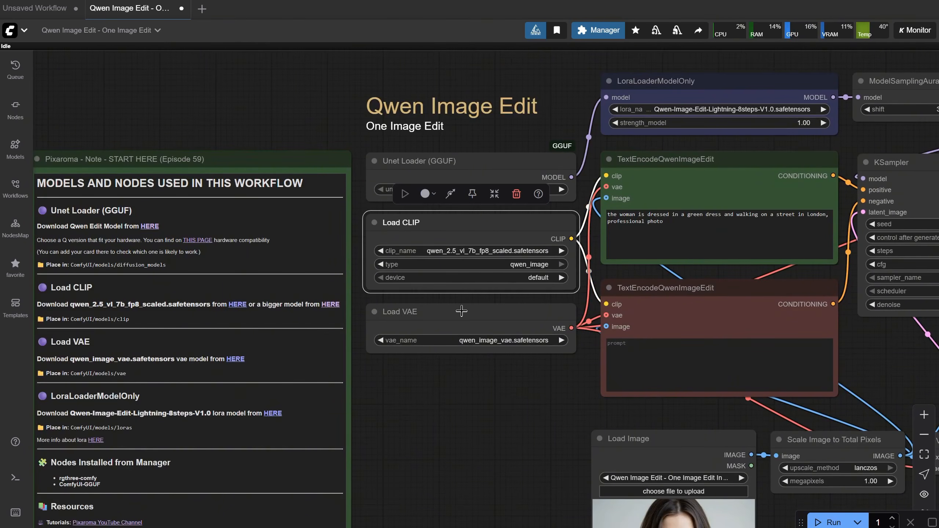
left_click(461, 316)
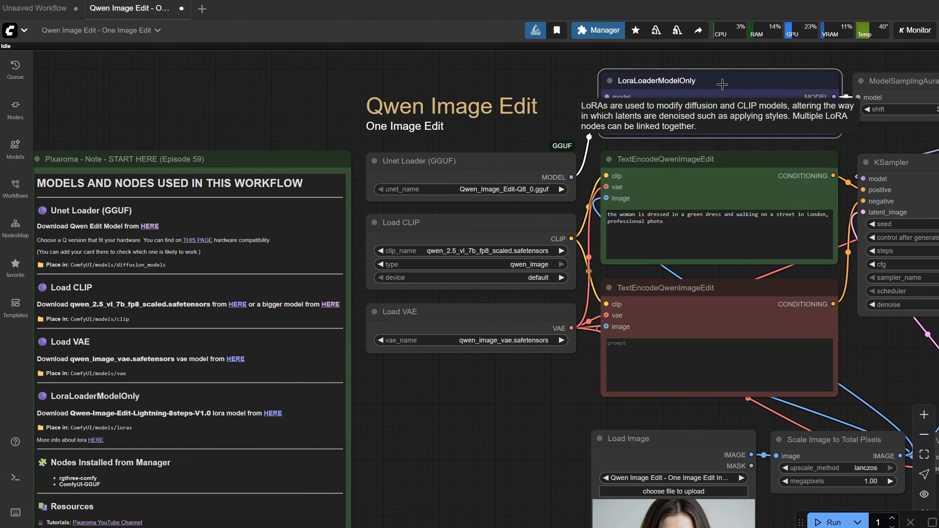
Open the Qwen Edit Model download page from the Unet Loader section of the note and look through the GGUF files
left_click_drag(439, 431, 535, 408)
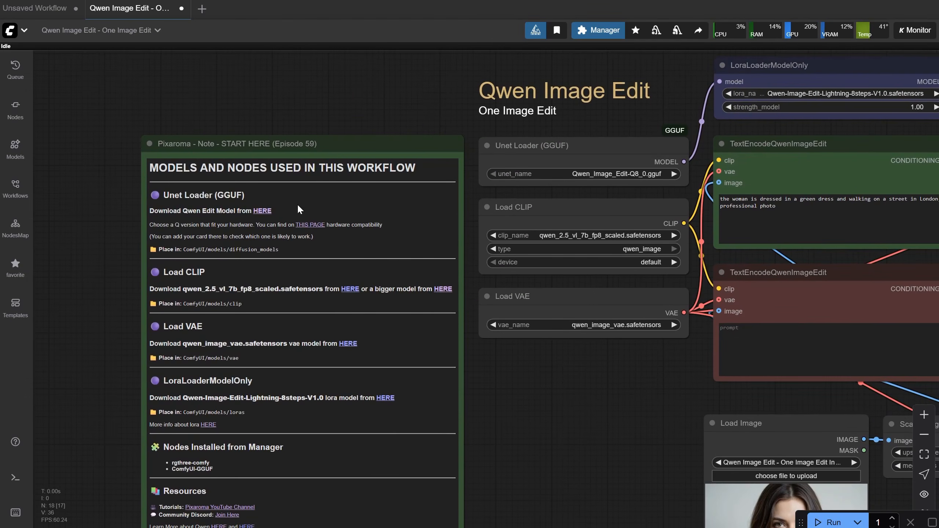
scroll(297, 204, "up", 3)
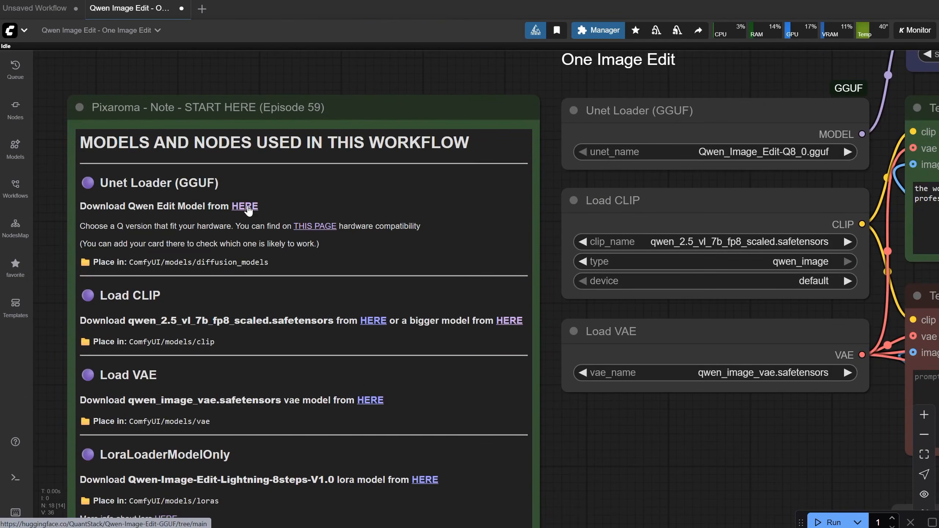
left_click(246, 207)
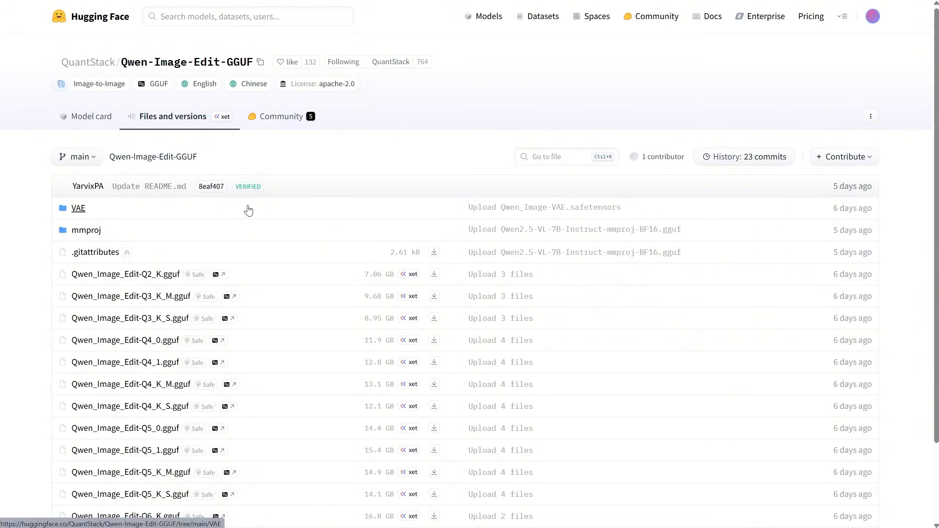
scroll(353, 208, "down", 3)
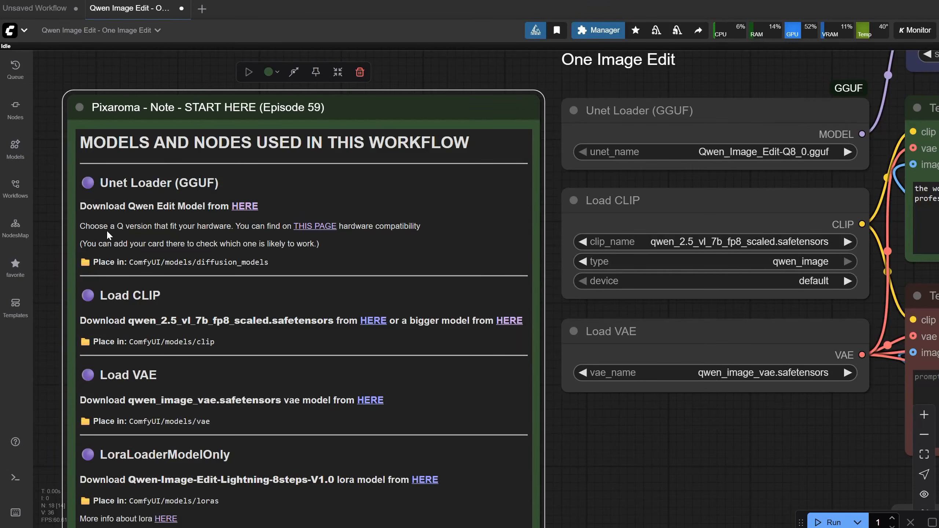
Open the hardware compatibility page linked in the note and go to the settings for adding hardware for estimation
left_click(323, 231)
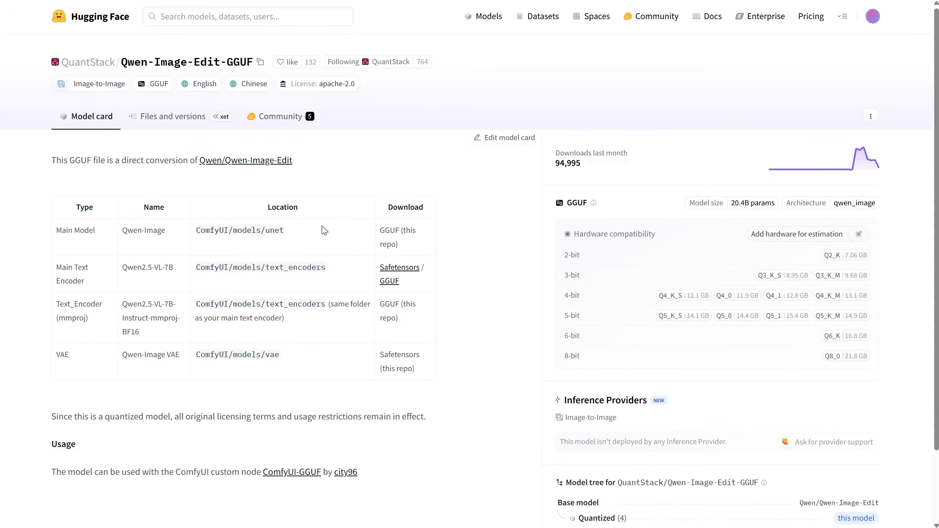
left_click(172, 118)
left_click(98, 121)
left_click(798, 236)
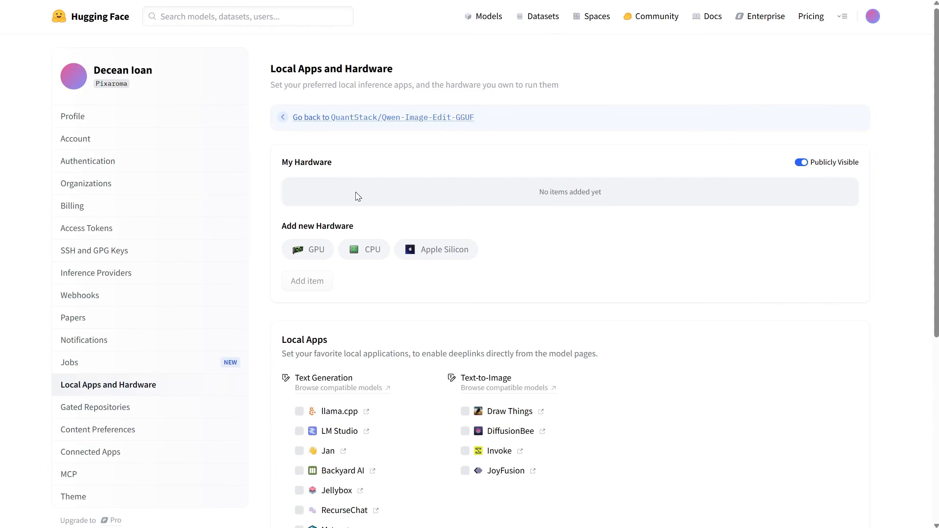
Add an NVIDIA RTX 4090 GPU to the My Hardware list
left_click(306, 258)
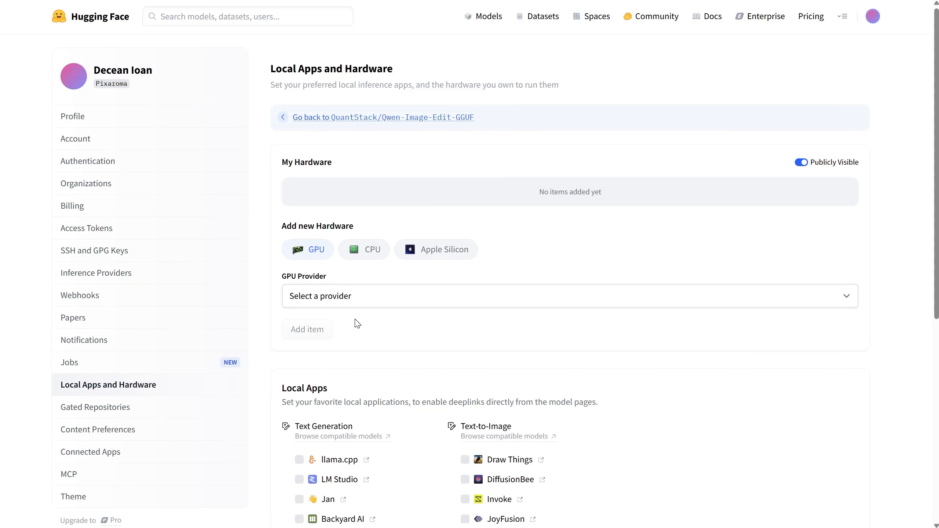
left_click(361, 299)
left_click(347, 331)
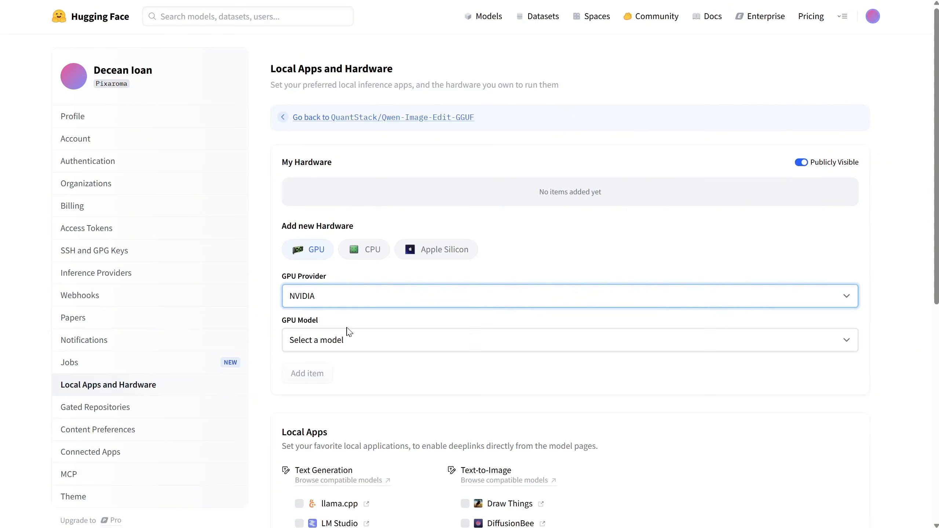
left_click(350, 343)
key("r")
scroll(396, 185, "down", 3)
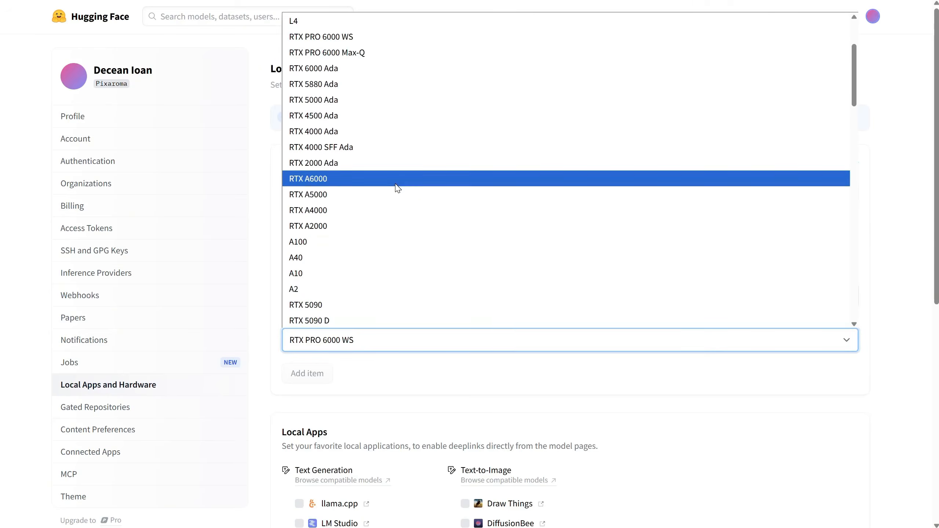
scroll(395, 204, "up", 3)
scroll(395, 208, "down", 10)
scroll(403, 213, "up", 10)
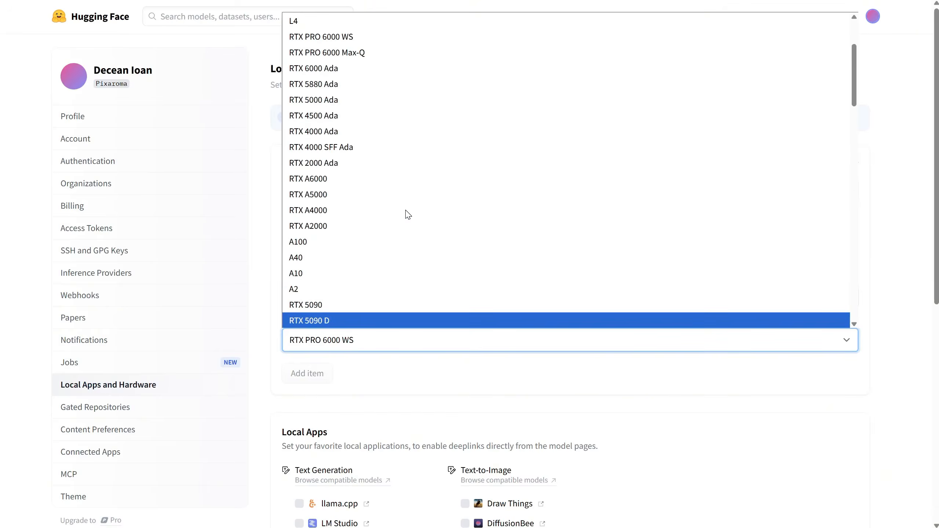
scroll(366, 148, "down", 6)
left_click(350, 117)
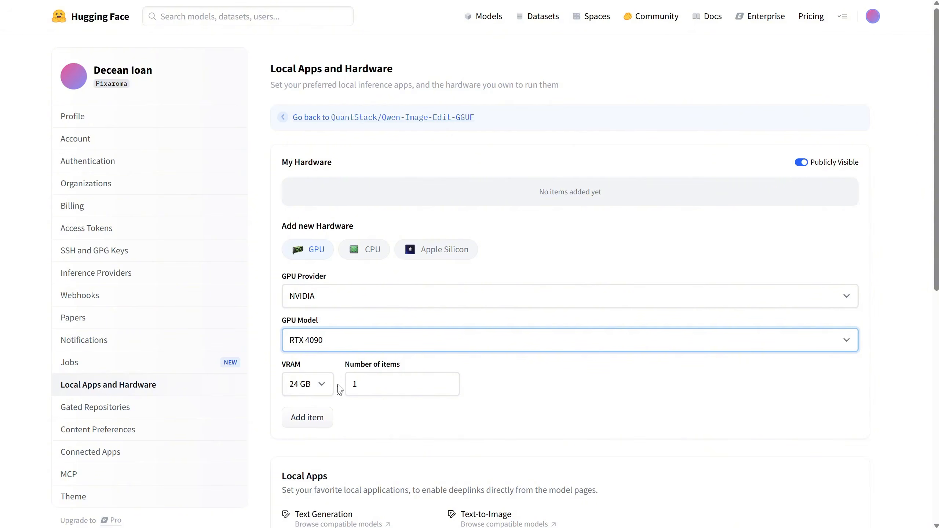
left_click(313, 424)
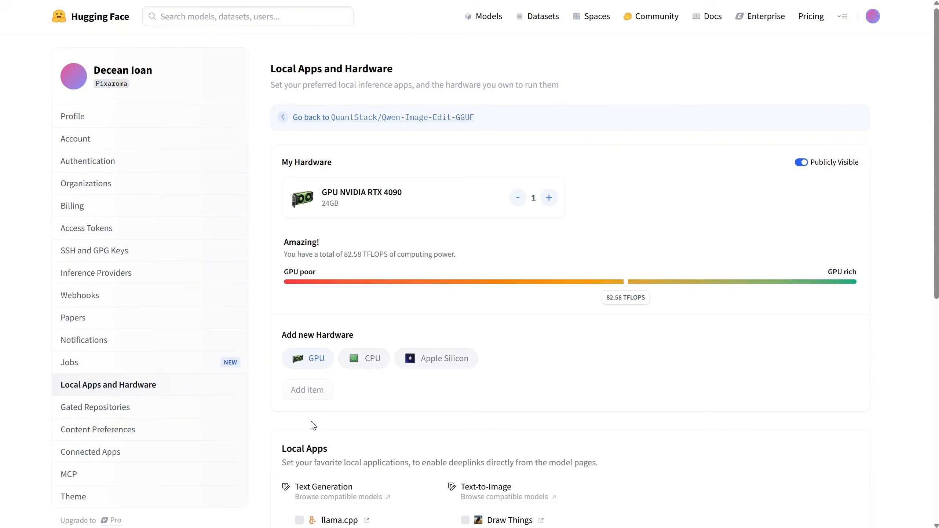
Return to the Qwen-Image-Edit-GGUF model page, check which quantizations fit the GPU, and look through the downloadable files
left_click(386, 125)
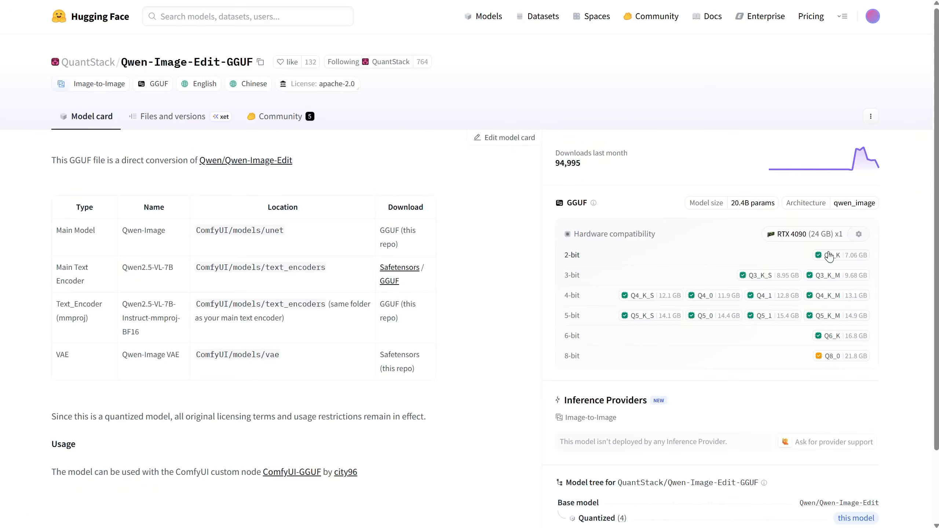
mouse_move(819, 356)
left_click(184, 118)
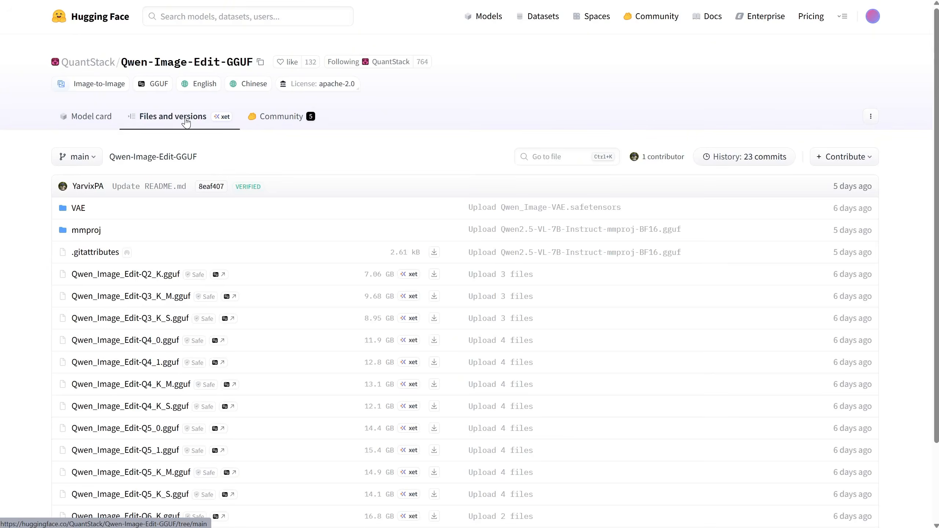
scroll(299, 191, "down", 1)
scroll(299, 192, "down", 2)
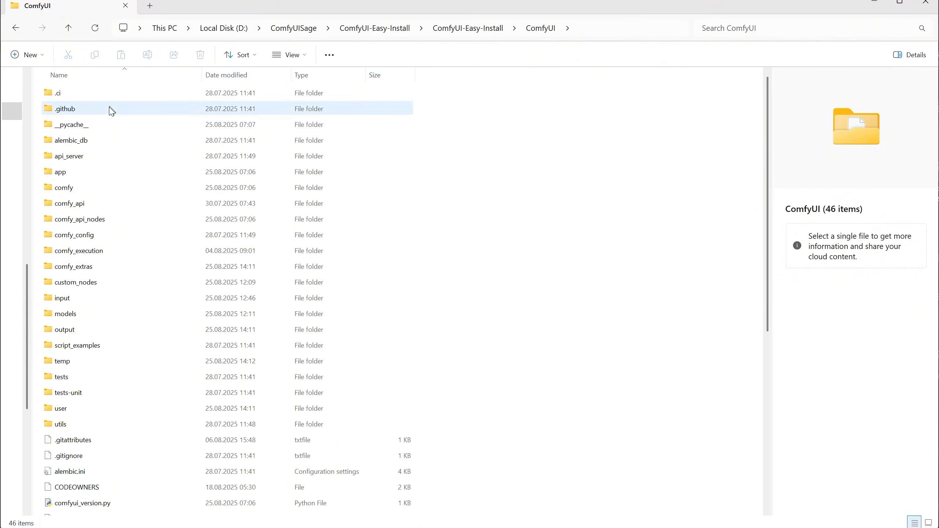
Open the models folder in the ComfyUI directory and locate the diffusion_models and loras folders
double_click(65, 313)
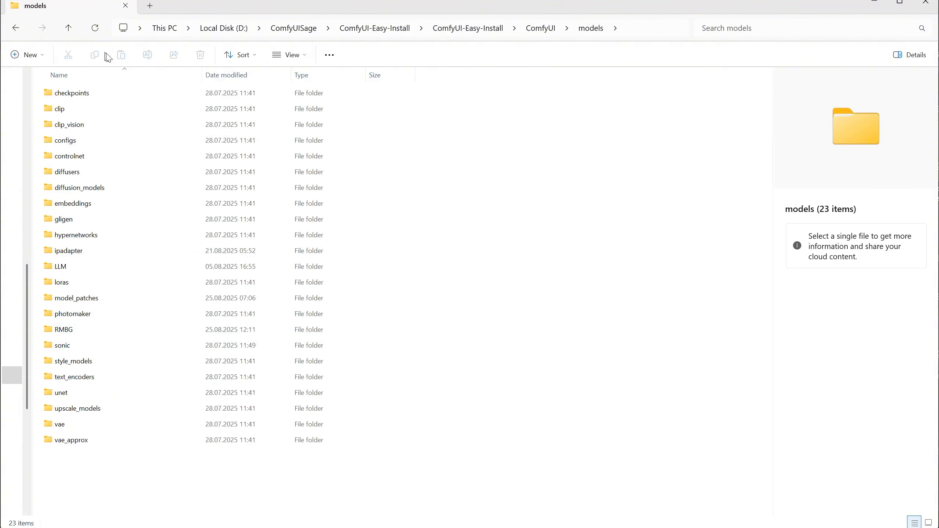
left_click(92, 187)
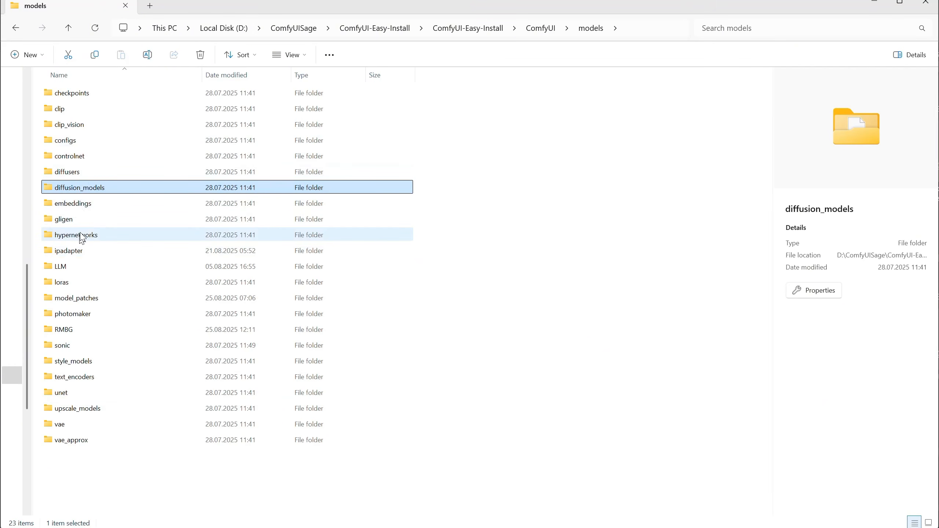
left_click(84, 281)
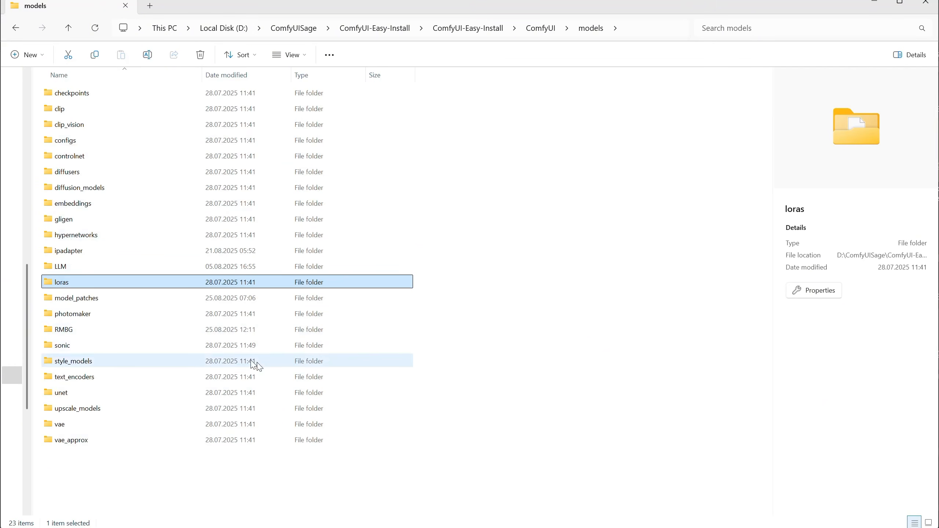
Return to the workflow note and open the link with more information about the LoRA model
left_click(468, 171)
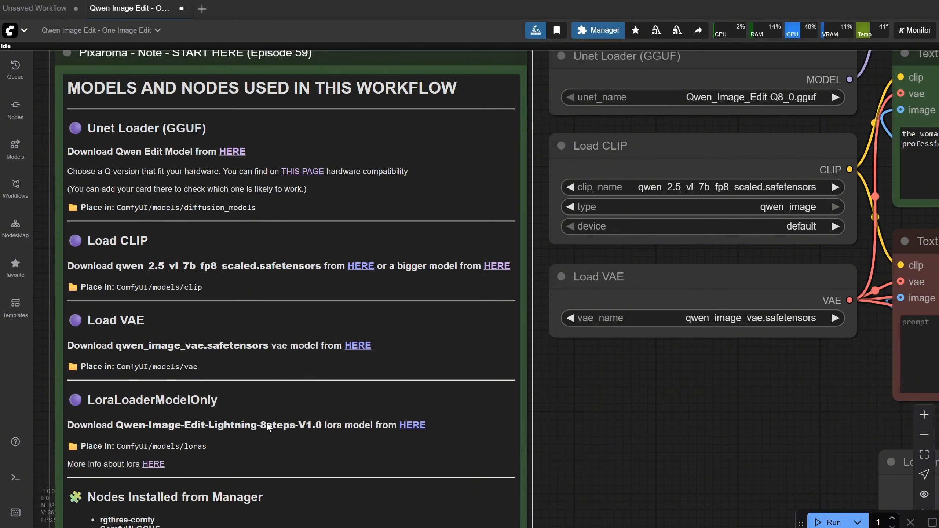
left_click(153, 465)
Search the LoRA list for "edit" and select Qwen-Image-Edit-Lightning-8steps-V1.0.safetensors in the LoraLoaderModelOnly node
scroll(705, 419, "down", 4)
left_click_drag(703, 417, 297, 411)
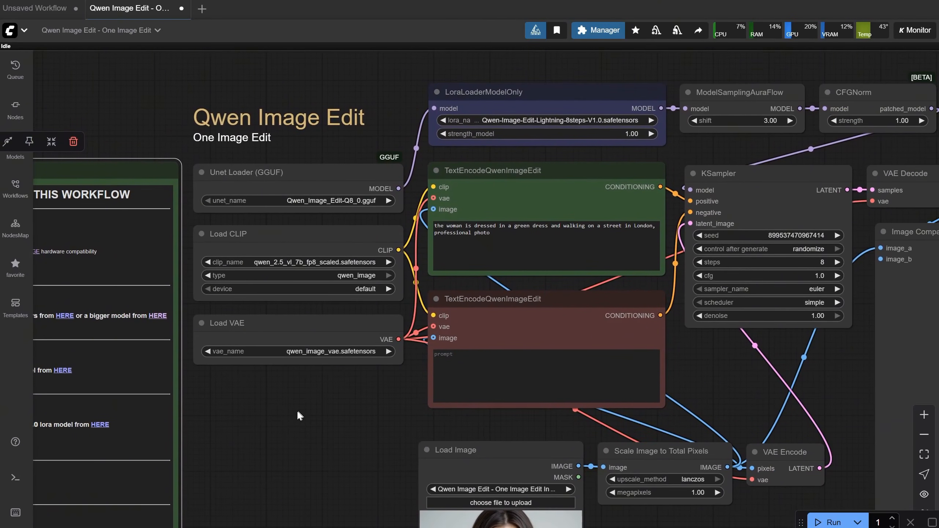
left_click(534, 122)
type("ed")
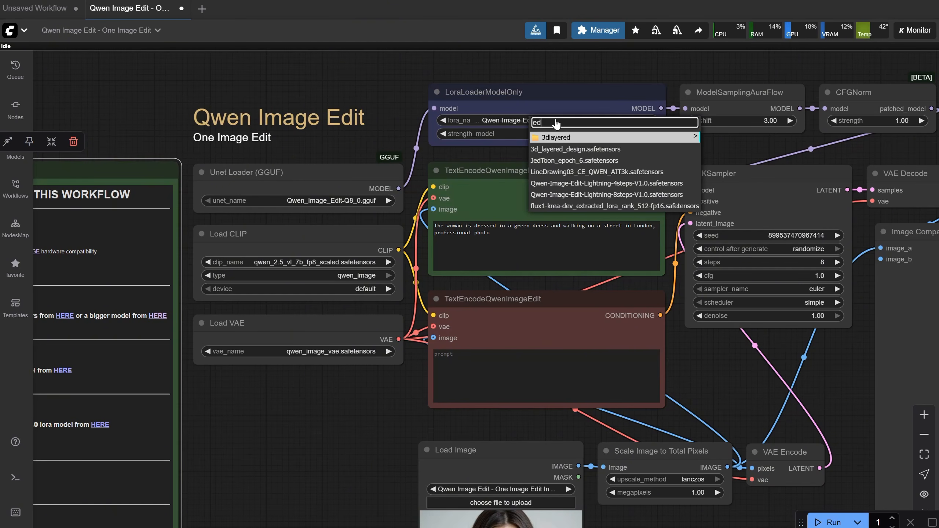
type("it")
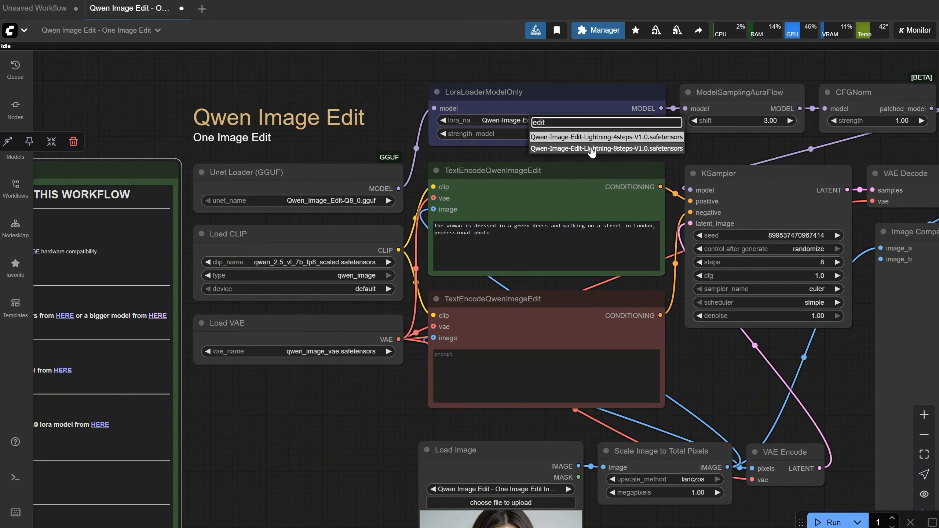
left_click(591, 149)
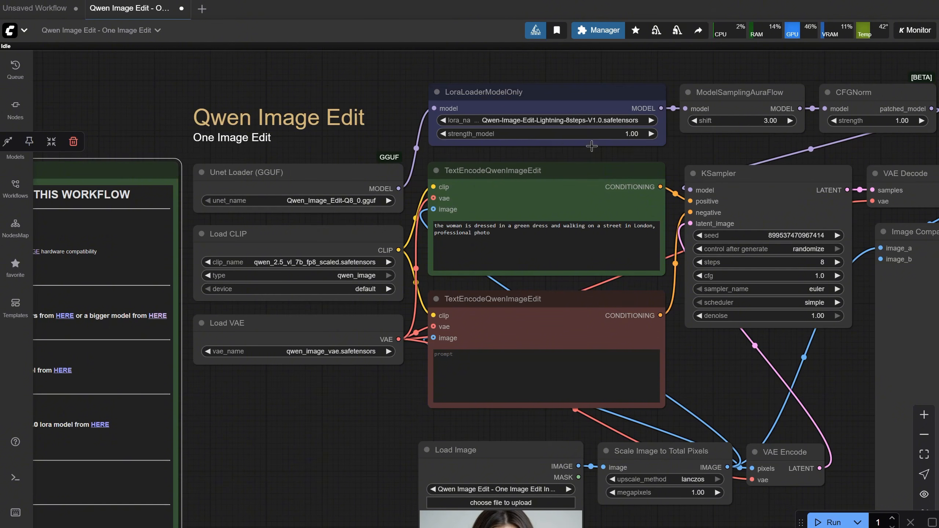
Look over the model and sampler nodes, and examine the Load Image and Scale Image to Total Pixels nodes
scroll(592, 74, "down", 2)
scroll(591, 75, "up", 2)
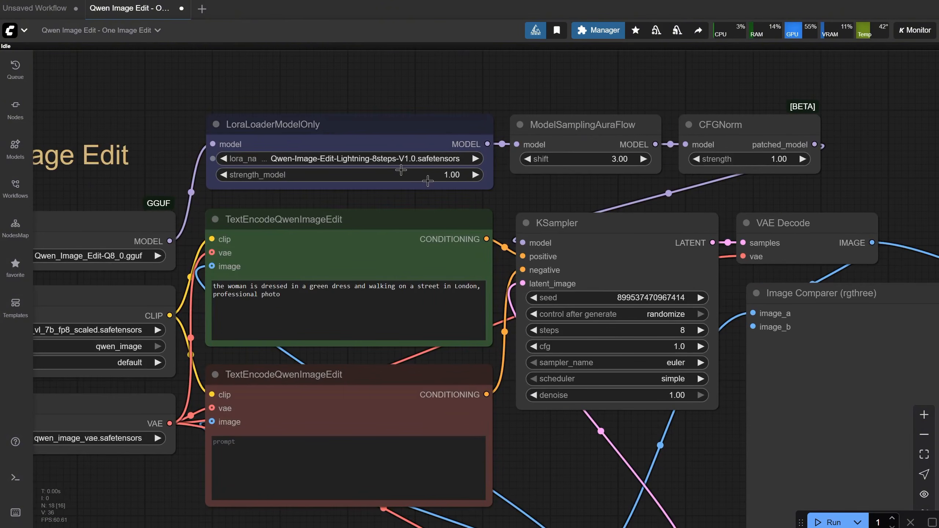
scroll(741, 57, "down", 3)
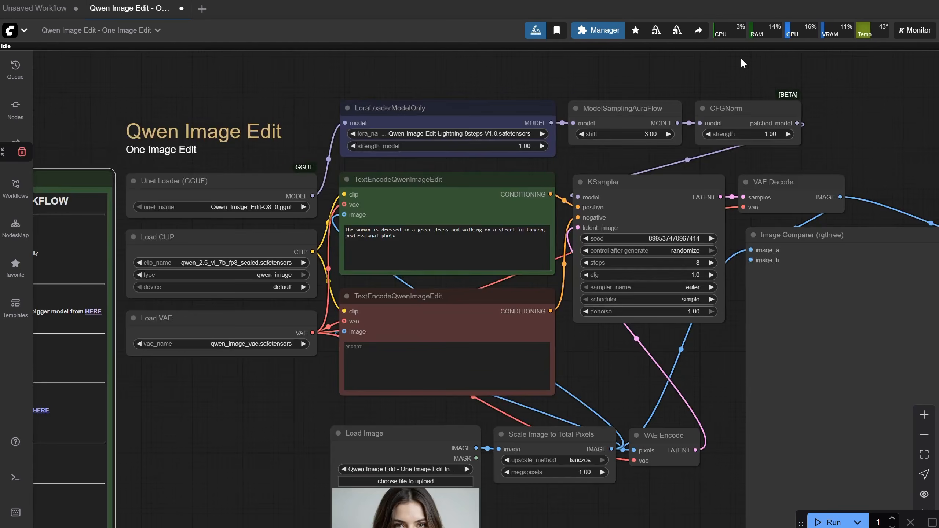
left_click_drag(645, 448, 553, 458)
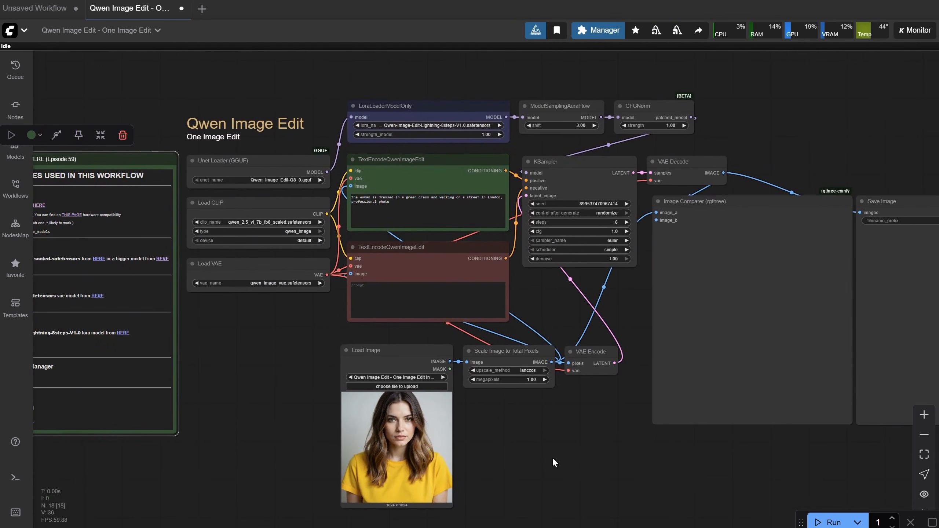
scroll(575, 436, "up", 1)
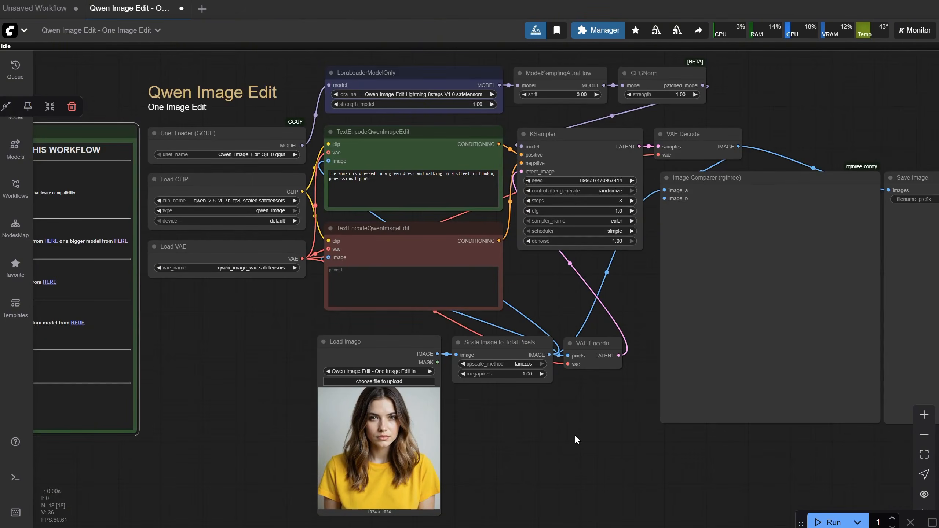
scroll(576, 436, "down", 1)
scroll(480, 439, "up", 10)
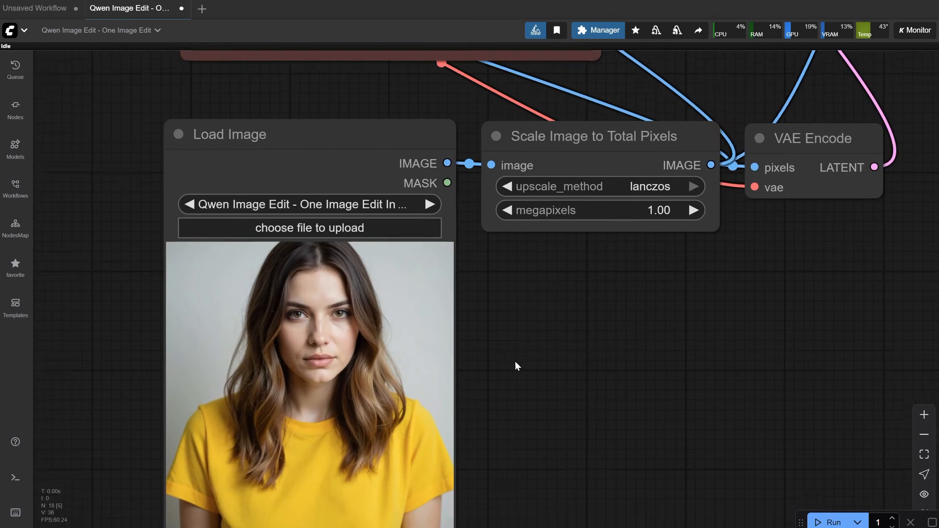
scroll(521, 359, "down", 2)
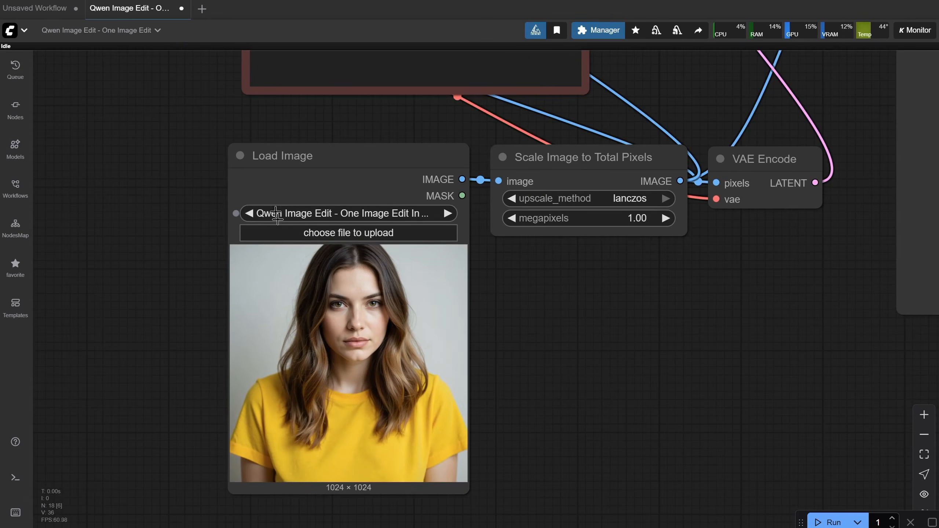
scroll(471, 323, "down", 1)
scroll(498, 319, "down", 2)
left_click_drag(499, 319, 481, 306)
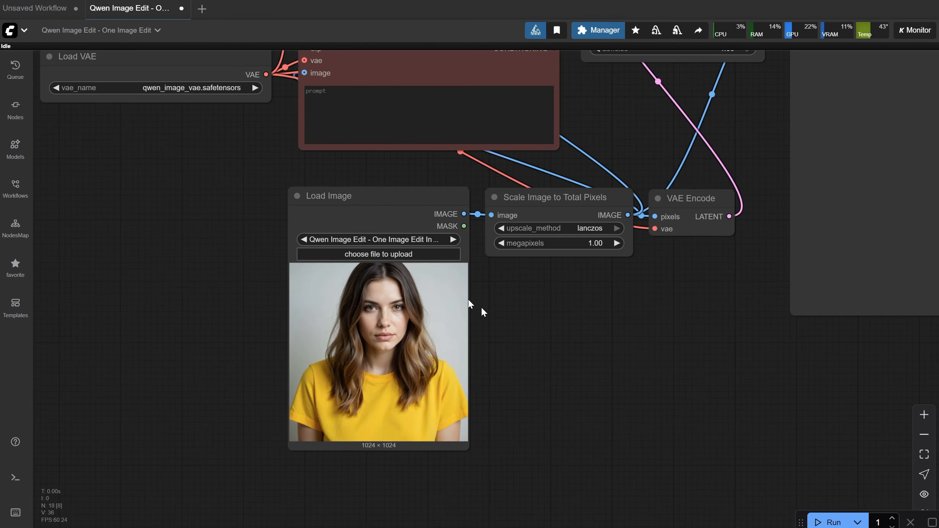
Upload the portrait of the woman in a yellow T-shirt into the Load Image node
left_click(395, 254)
double_click(319, 188)
scroll(484, 305, "down", 2)
left_click_drag(588, 310, 464, 397)
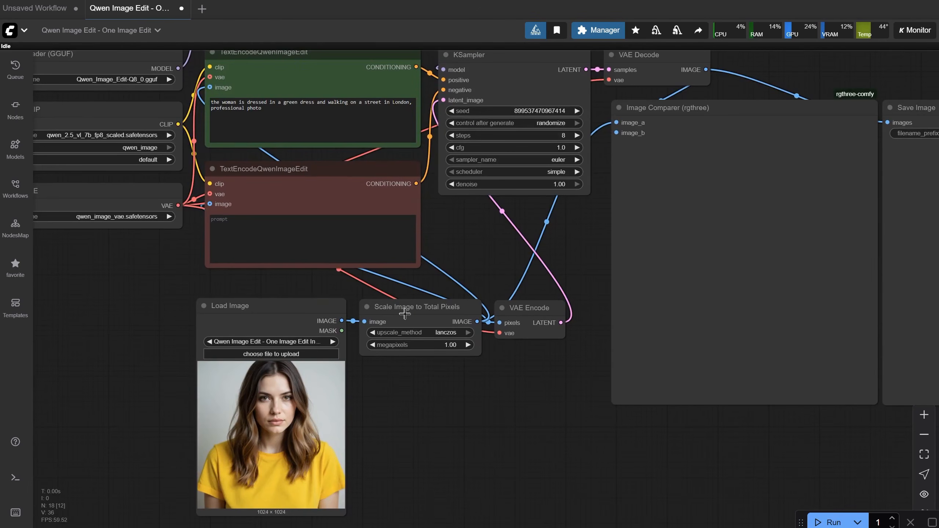
Bypass the Scale Image to Total Pixels node
left_click(409, 305)
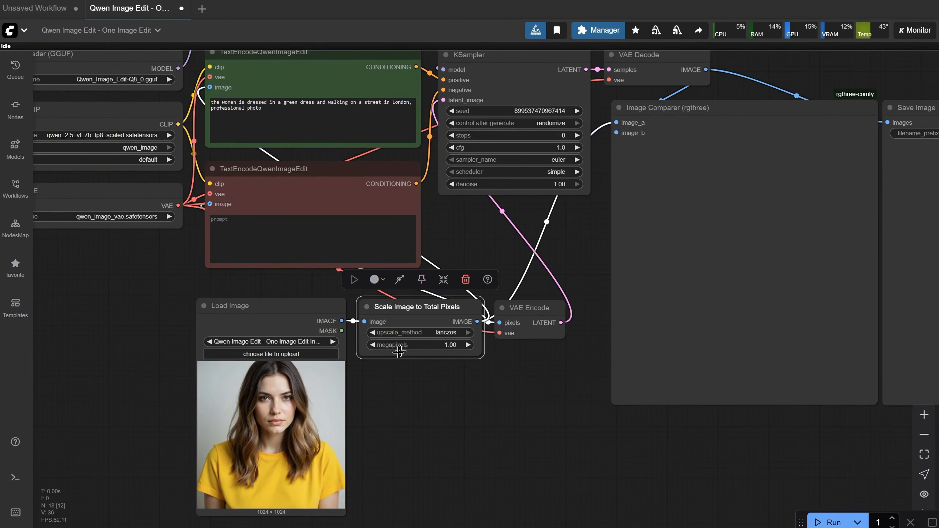
right_click(410, 316)
left_click(419, 475)
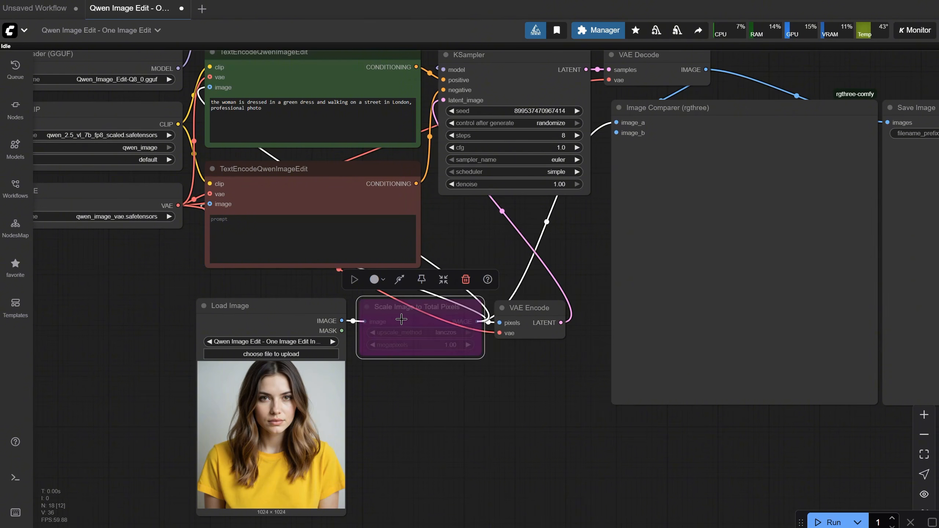
Turn off the bypass on the Scale Image to Total Pixels node
scroll(404, 318, "down", 2)
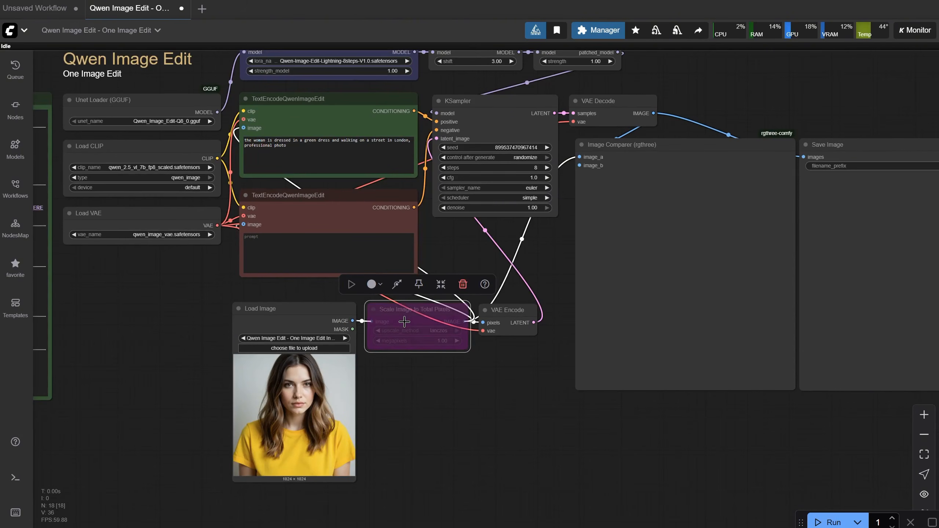
right_click(402, 321)
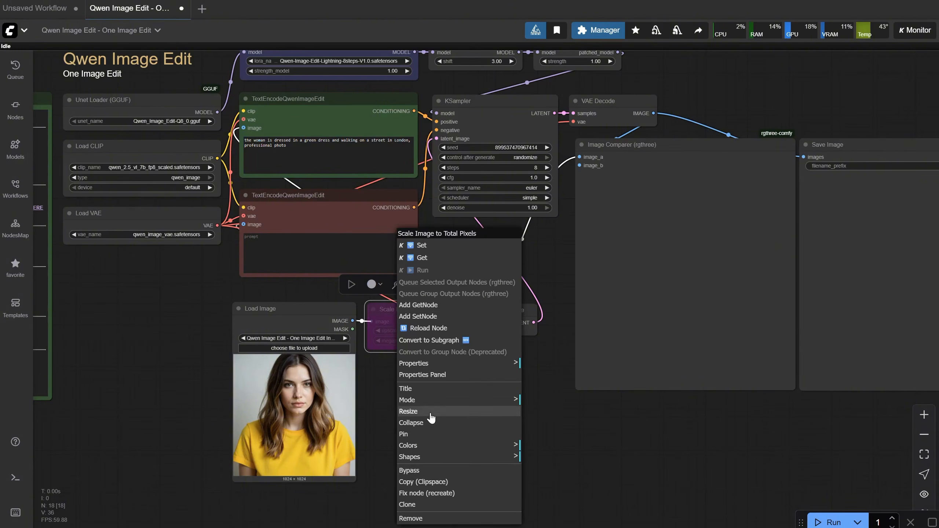
left_click(425, 471)
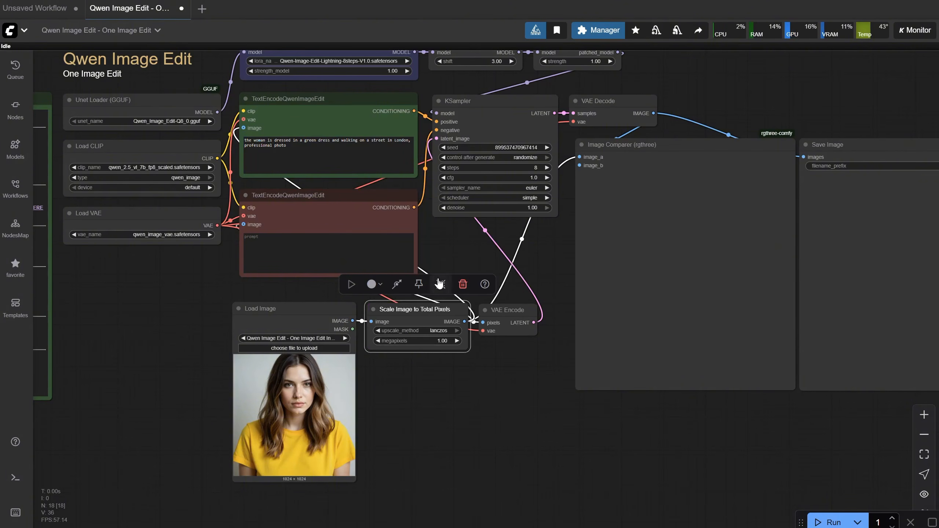
Check the positive prompt about the green dress and London street, and run the workflow
left_click_drag(522, 349, 481, 375)
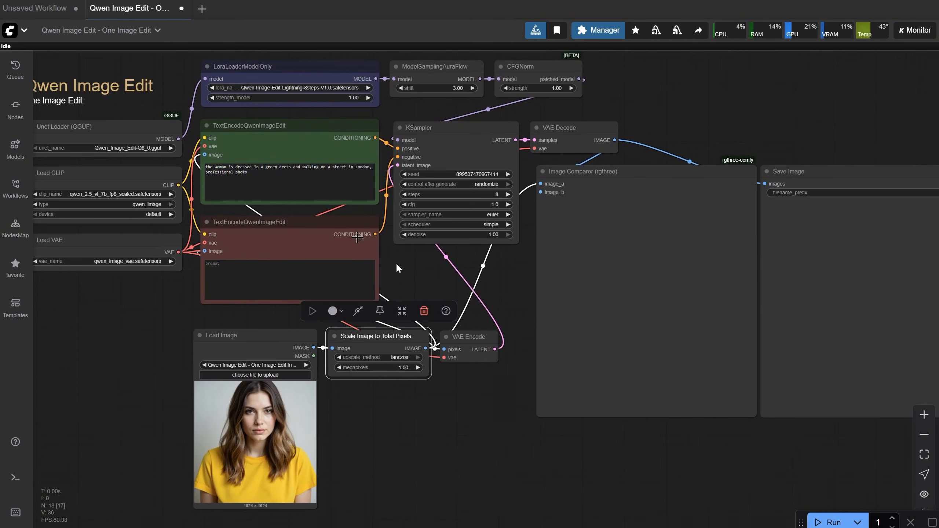
scroll(240, 169, "up", 9)
scroll(192, 162, "up", 2)
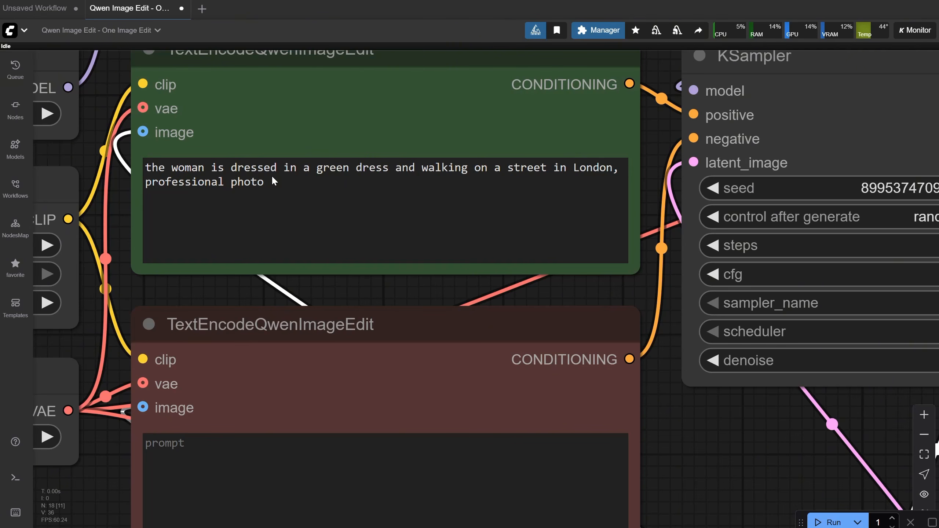
scroll(276, 166, "down", 6)
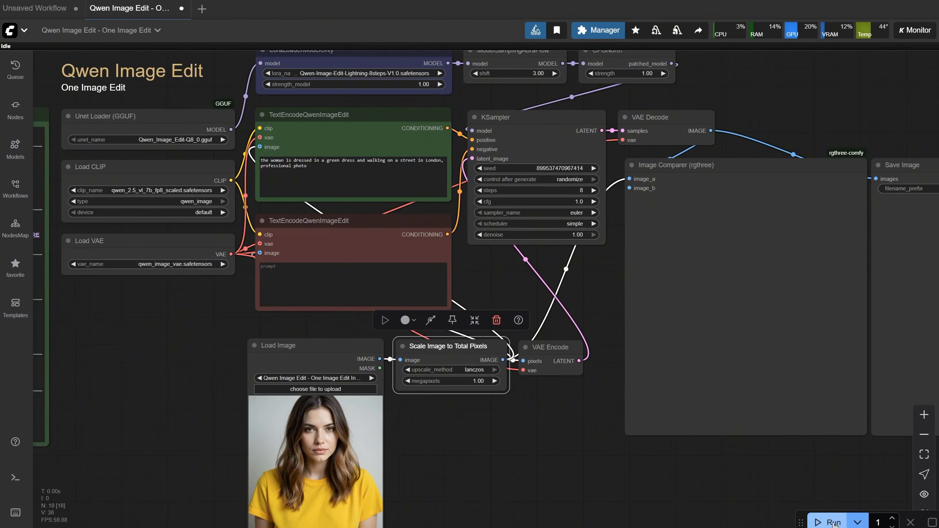
left_click(834, 524)
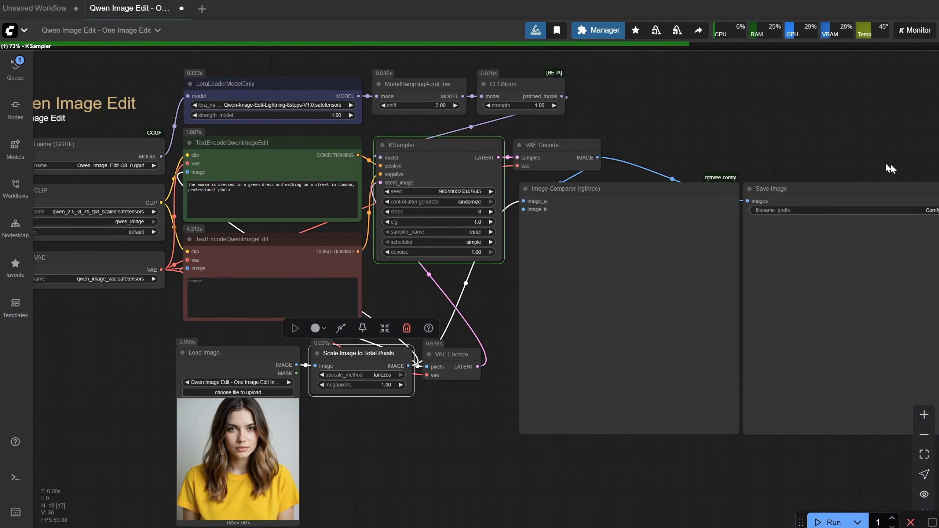
Compare the original and edited images in the Image Comparer and examine the result in the Save Image node
scroll(815, 136, "up", 4)
left_click_drag(816, 136, 602, 53)
scroll(823, 282, "up", 1)
left_click_drag(845, 273, 870, 204)
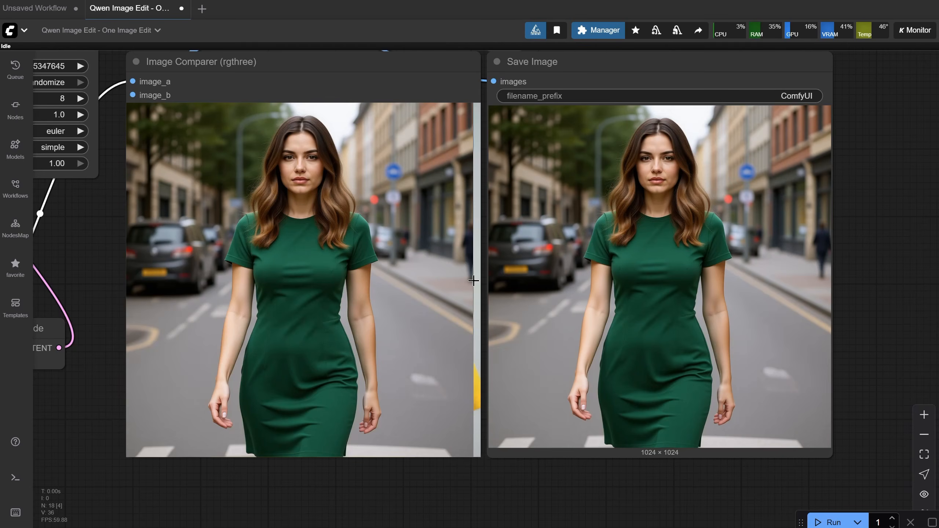
scroll(869, 280, "down", 7)
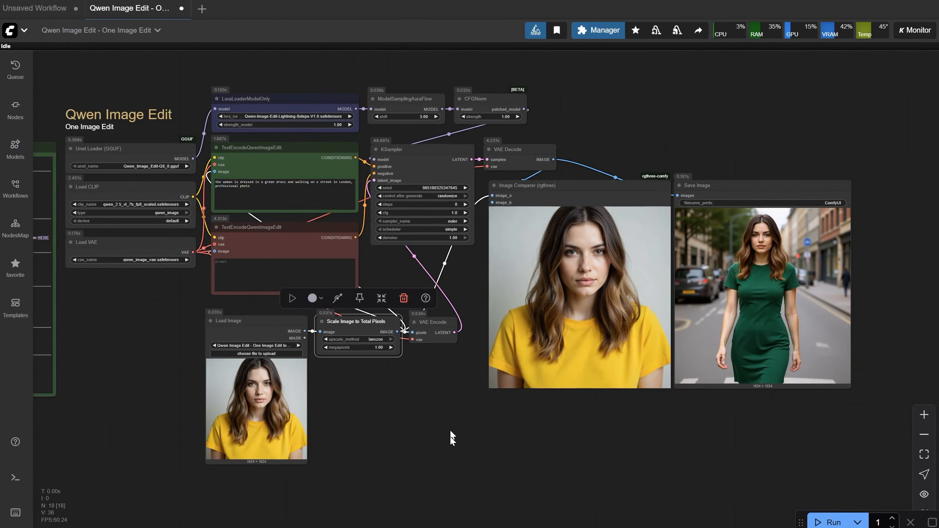
scroll(444, 403, "up", 2)
scroll(442, 404, "down", 2)
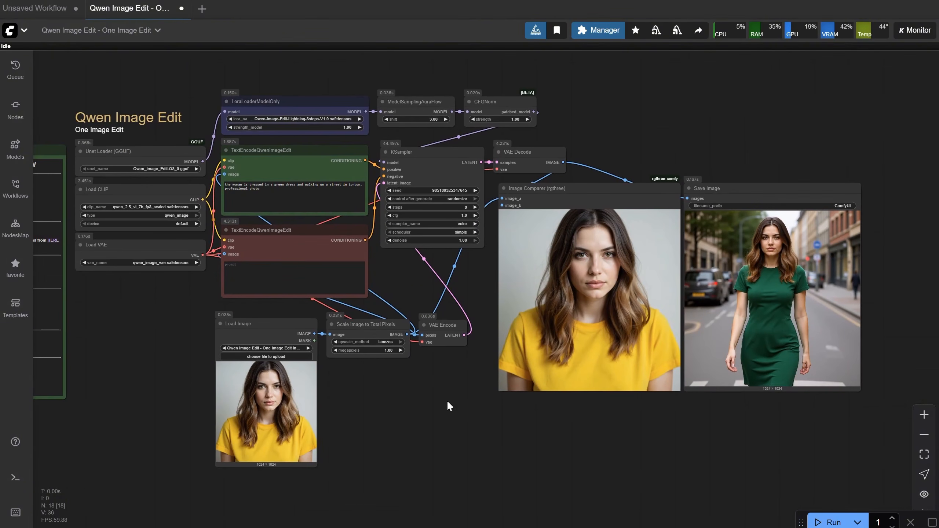
Delete the Image Comparer node and move the KSampler, VAE Decode and Save Image nodes away from the text encoders to free up space
left_click(569, 188)
key("Delete")
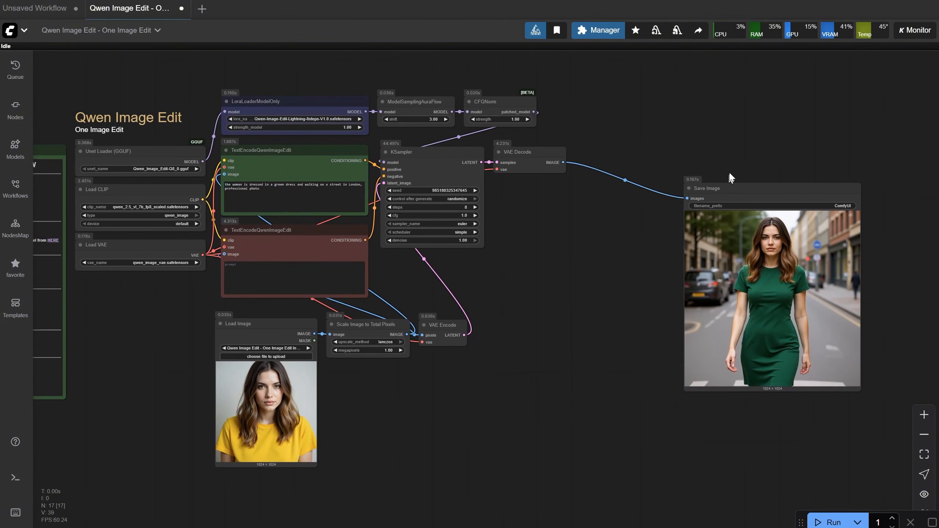
left_click_drag(731, 188, 658, 157)
left_click_drag(407, 182, 629, 130)
left_click_drag(729, 166, 846, 104)
left_click_drag(511, 171, 758, 101)
left_click_drag(826, 98, 893, 106)
left_click_drag(752, 89, 725, 104)
left_click_drag(828, 101, 835, 96)
Delete the Scale Image to Total Pixels node and reposition the Load Image and VAE Encode nodes in the gap before the KSampler
left_click(370, 325)
key("Delete")
scroll(373, 325, "up", 1)
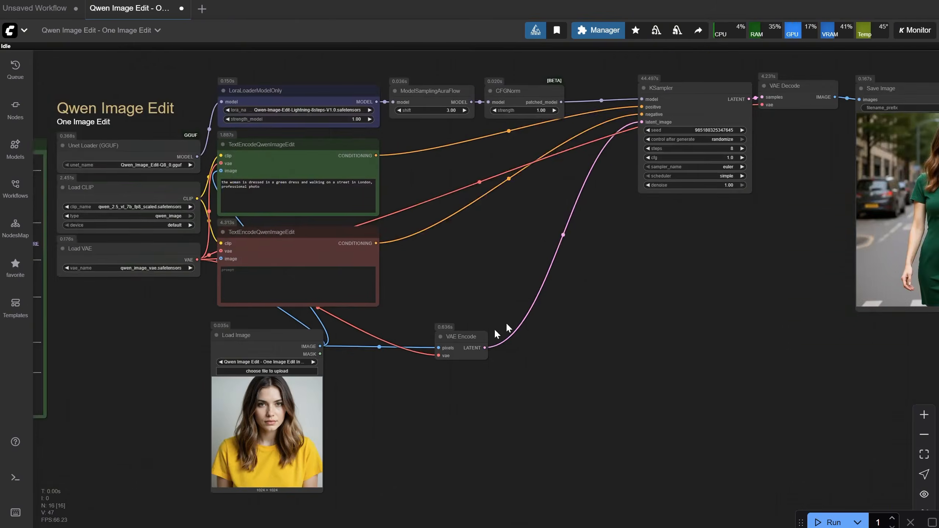
left_click_drag(496, 331, 353, 403)
left_click_drag(321, 407, 441, 256)
left_click_drag(126, 425, 323, 336)
left_click_drag(451, 278, 482, 251)
scroll(495, 309, "up", 2)
left_click_drag(367, 296, 357, 319)
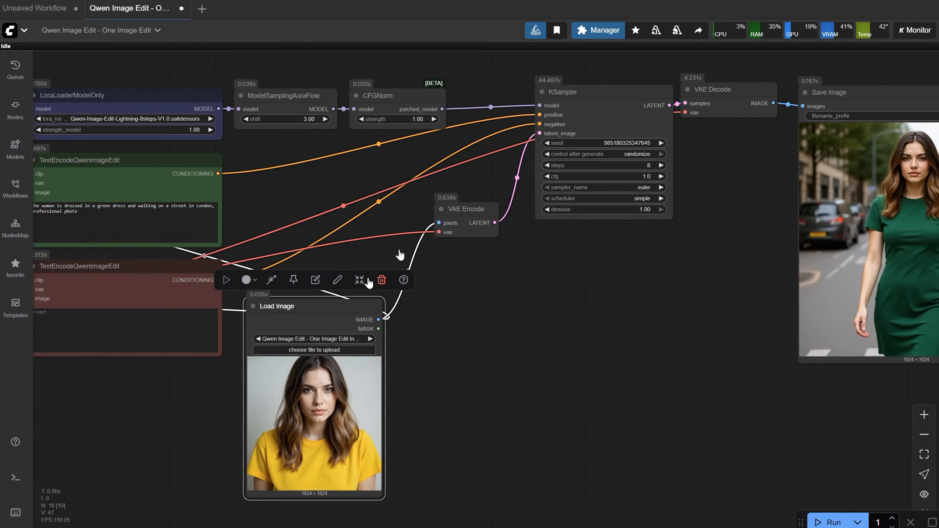
left_click_drag(457, 214, 442, 245)
Nudge the KSampler and VAE Decode nodes slightly down to line them up with the Save Image node
left_click_drag(594, 106, 588, 113)
left_click(668, 310)
left_click_drag(668, 309, 478, 373)
left_click_drag(547, 156, 544, 168)
left_click(702, 173)
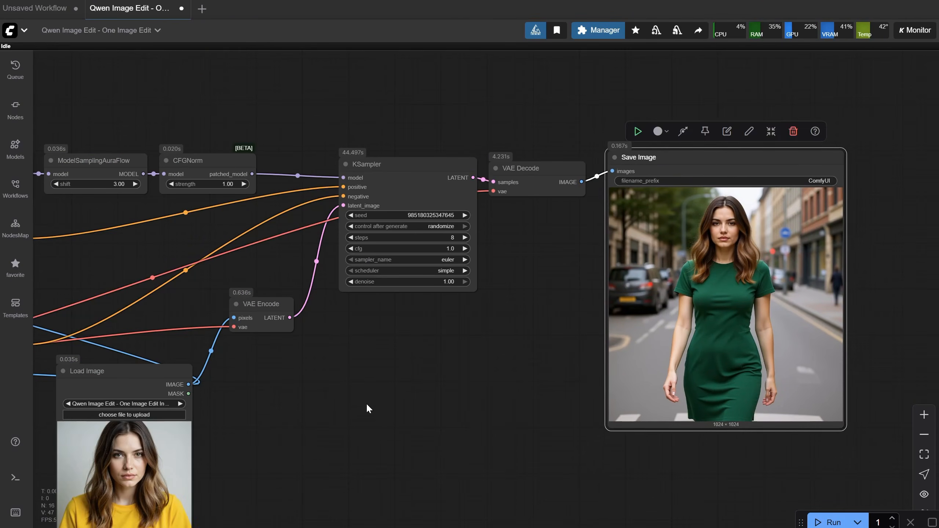
Shift the green and red TextEncodeQwenImageEdit nodes slightly away from the loader nodes
left_click(288, 401)
left_click_drag(274, 395, 709, 335)
left_click_drag(358, 184, 387, 185)
left_click_drag(363, 291, 378, 308)
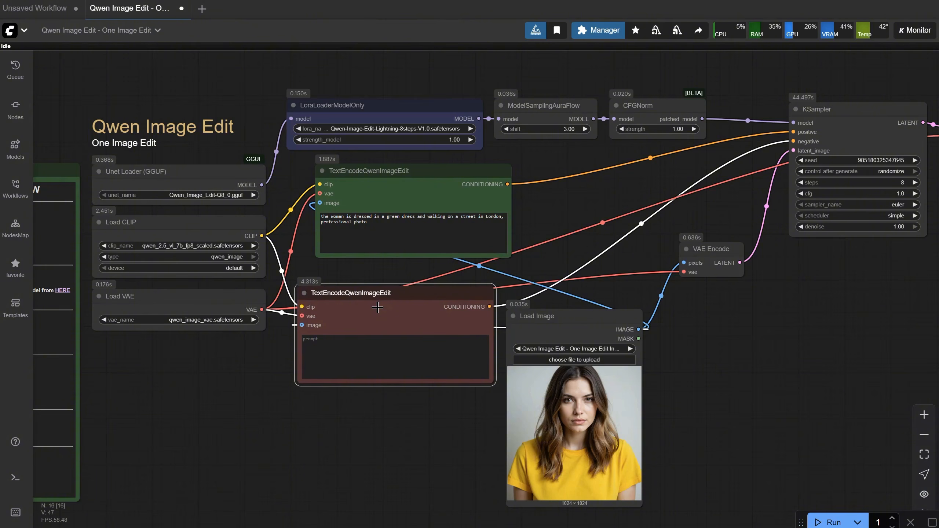
left_click_drag(377, 307, 377, 307)
Add a new TextEncodeQwenImageEdit node below the red text encoder and color it brown
double_click(322, 461)
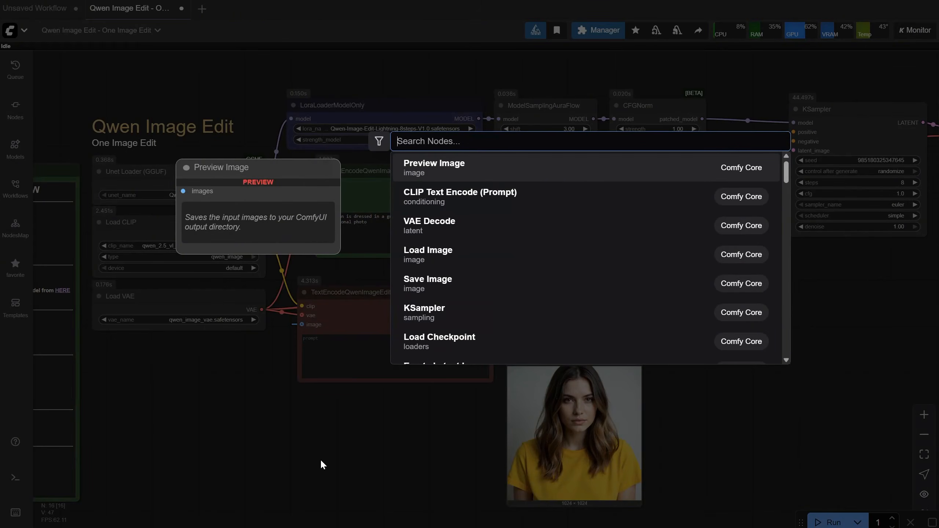
type("textencode")
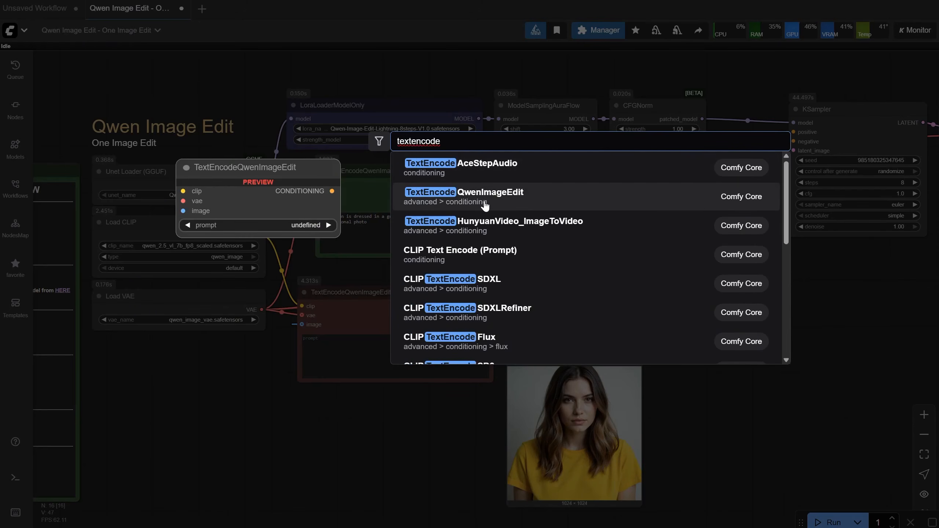
left_click(513, 200)
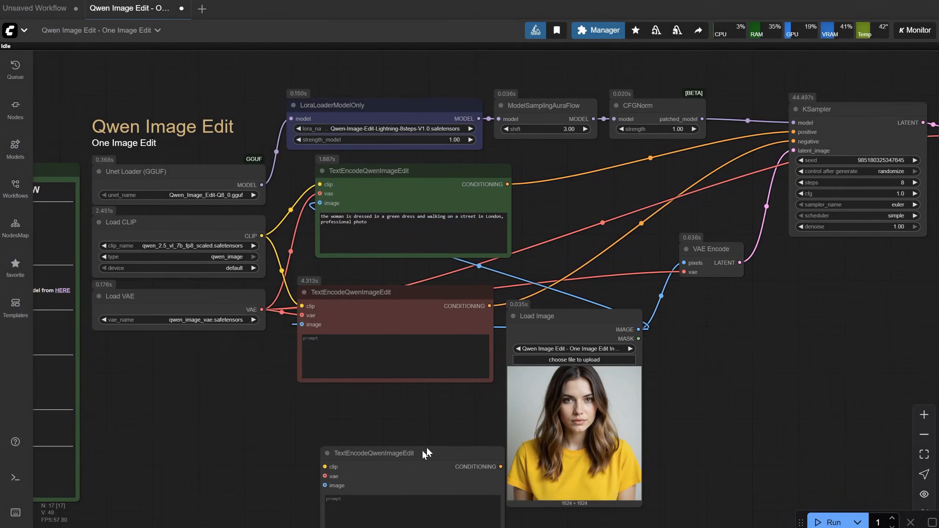
left_click_drag(426, 460, 377, 412)
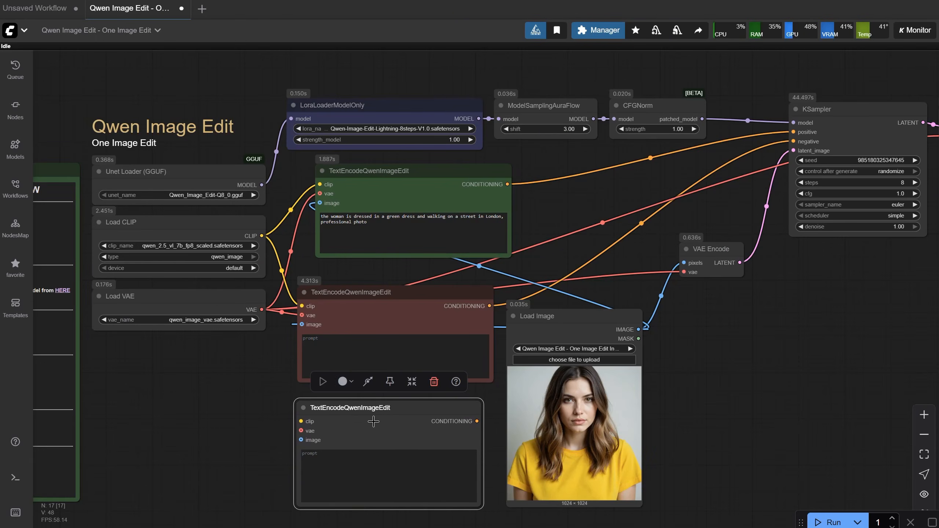
left_click(343, 381)
left_click(311, 358)
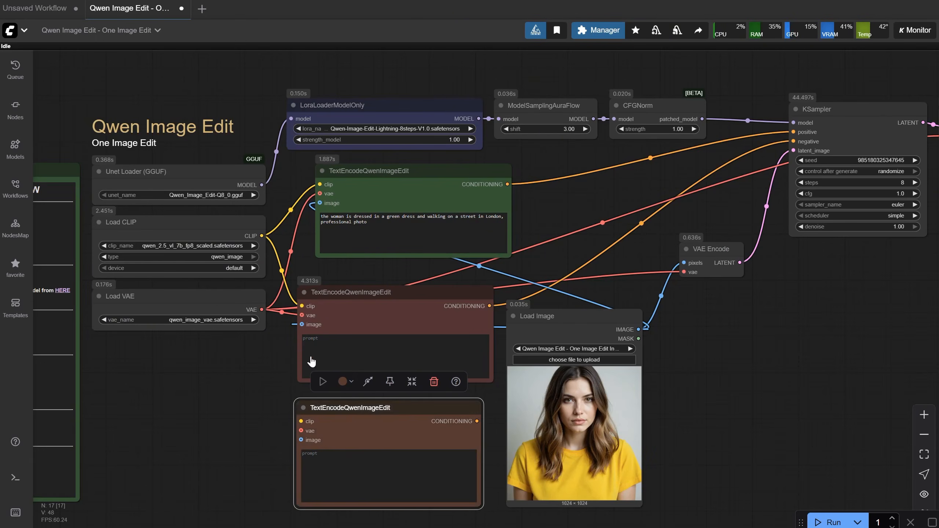
Recolor the extra TextEncodeQwenImageEdit node below the red encoder green, and delete that node
left_click(343, 382)
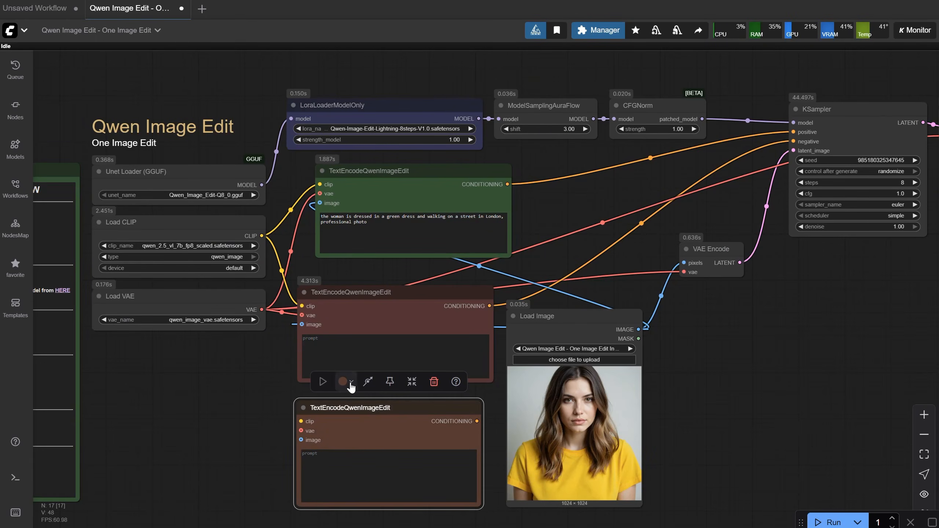
left_click(325, 359)
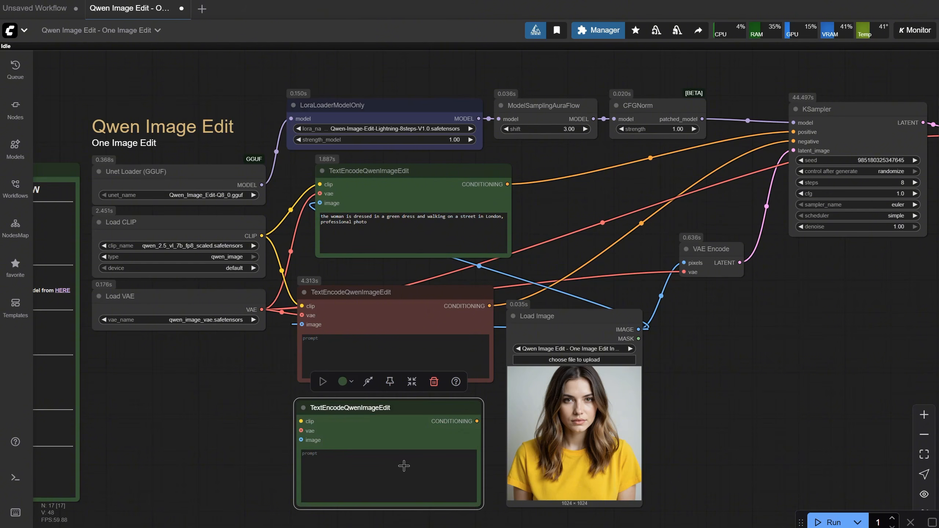
key("Delete")
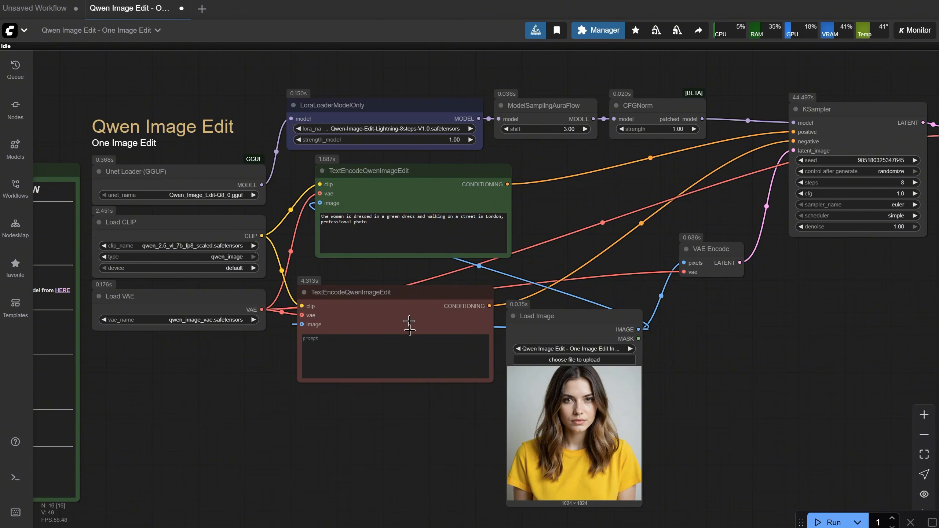
Move the Load Image node below the Load VAE node, and nudge the red text encoder and the Unet Loader slightly
left_click_drag(436, 261, 463, 246)
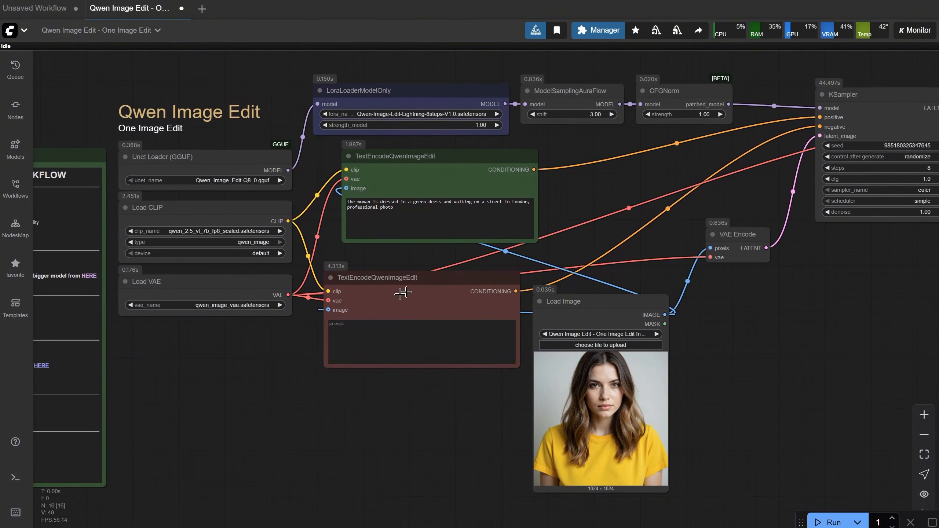
mouse_move(413, 287)
left_mouse_down()
mouse_move(480, 283)
mouse_move(699, 211)
mouse_move(383, 344)
mouse_move(416, 290)
left_mouse_up()
left_click_drag(561, 313, 142, 384)
left_click_drag(242, 386, 354, 218)
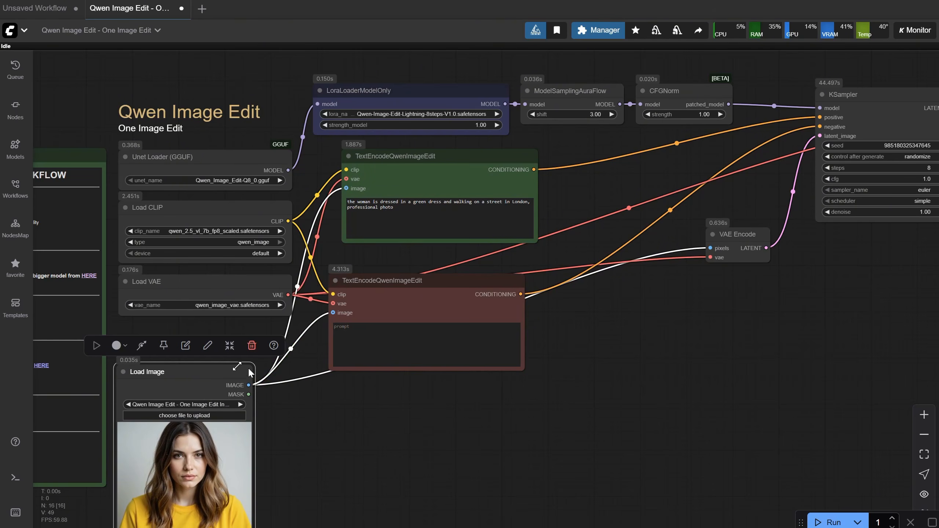
left_click_drag(186, 375, 254, 383)
scroll(649, 323, "down", 1)
left_click_drag(645, 324, 649, 371)
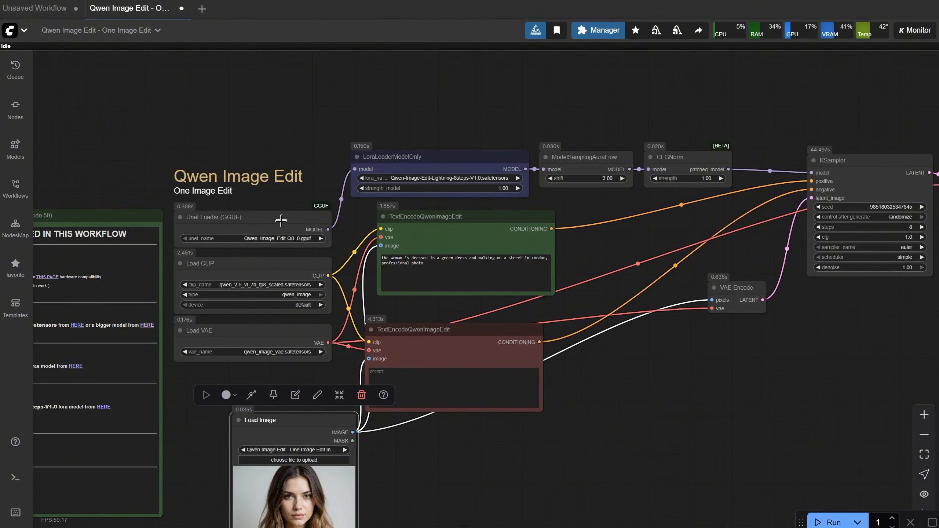
mouse_move(283, 216)
left_mouse_down()
mouse_move(280, 160)
mouse_move(273, 209)
left_mouse_up()
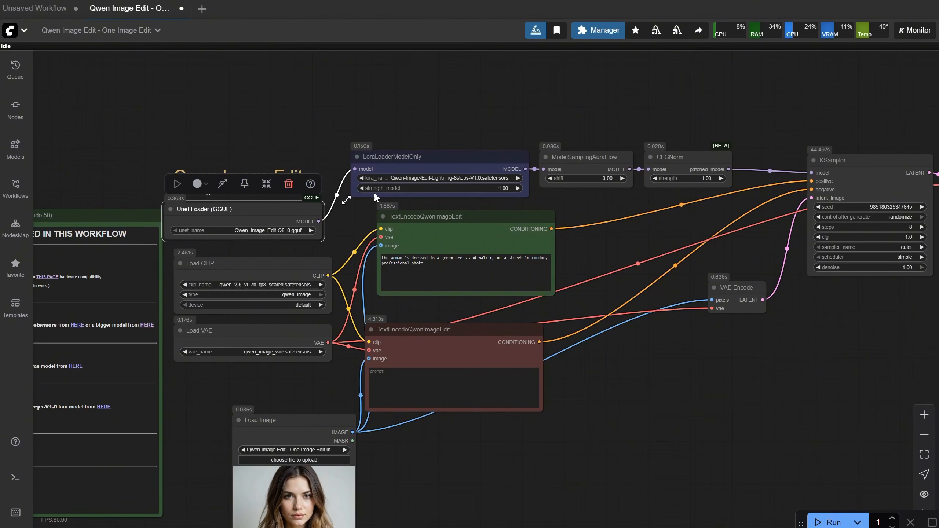
Wire a second LoraLoaderModelOnly node between the first LoRA loader and ModelSamplingAuraFlow, and delete it again
left_click_drag(454, 138, 539, 99)
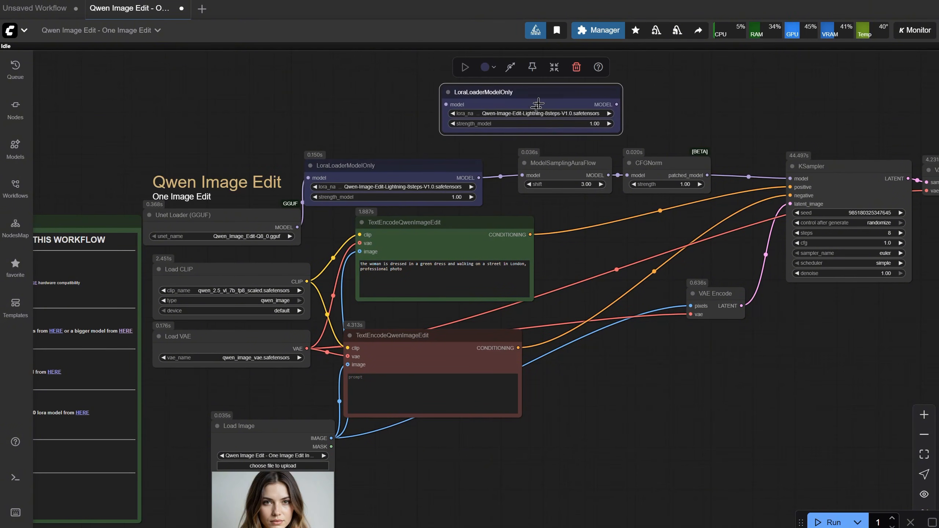
left_click_drag(479, 178, 448, 105)
left_click_drag(617, 104, 525, 175)
left_click_drag(524, 118, 529, 117)
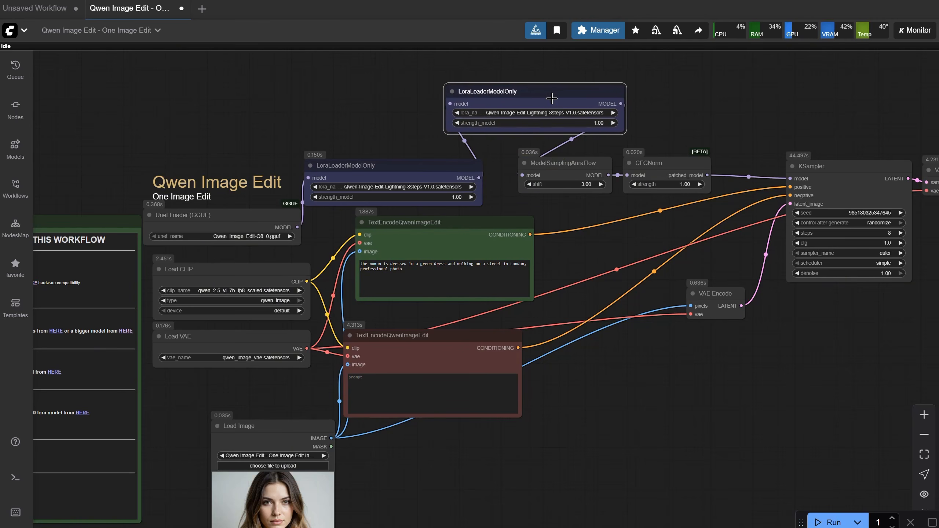
left_click(540, 93)
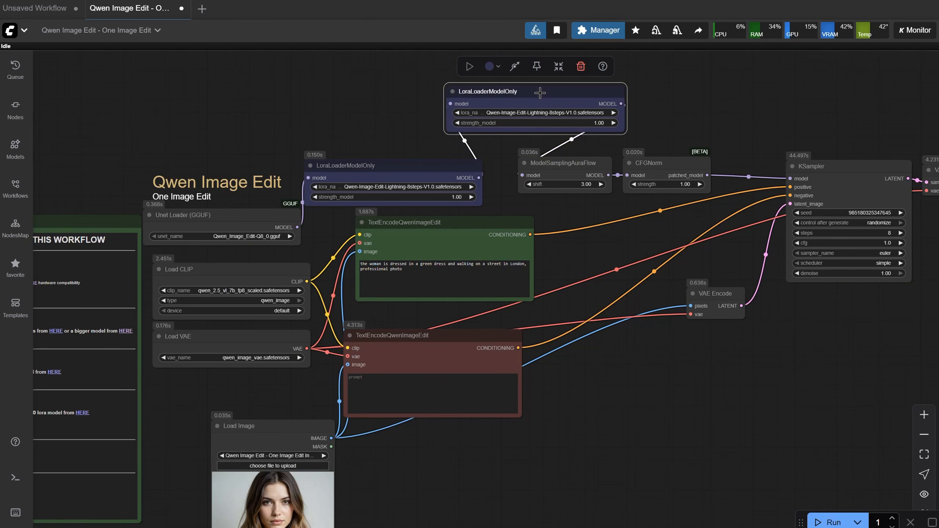
key("Delete")
Shift the ModelSamplingAuraFlow and CFGNorm nodes closer to the LoRA loader and select the KSampler
left_click_drag(570, 165, 553, 172)
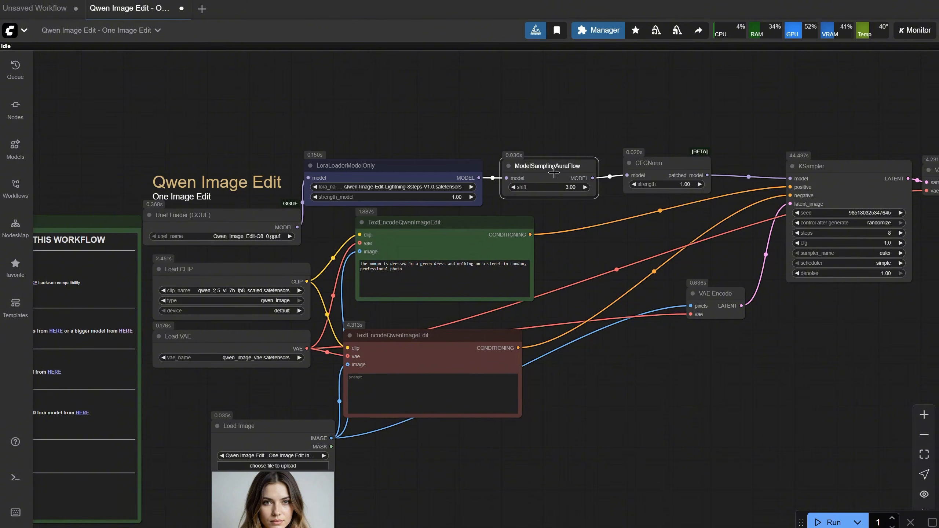
left_click_drag(656, 163, 639, 164)
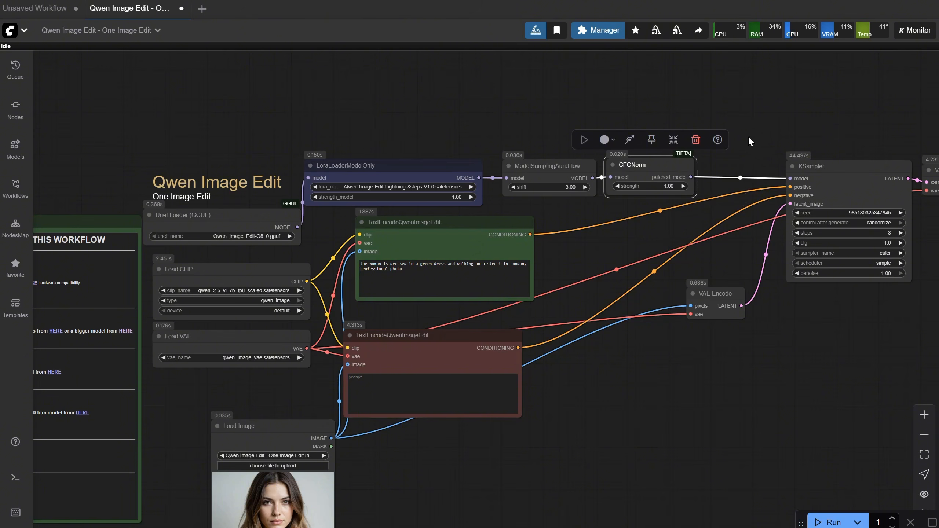
left_click(757, 149)
left_click(821, 162)
scroll(722, 149, "down", 2)
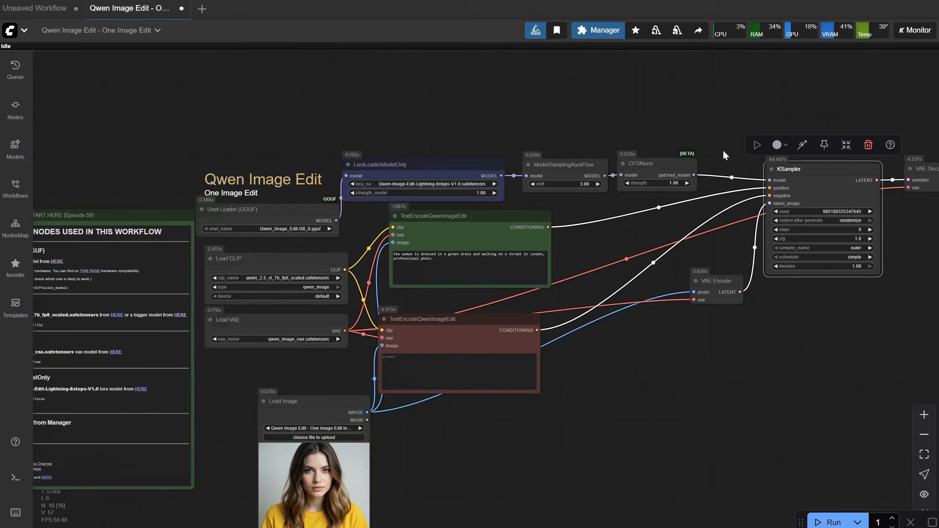
left_click_drag(737, 368, 592, 346)
scroll(610, 342, "up", 1)
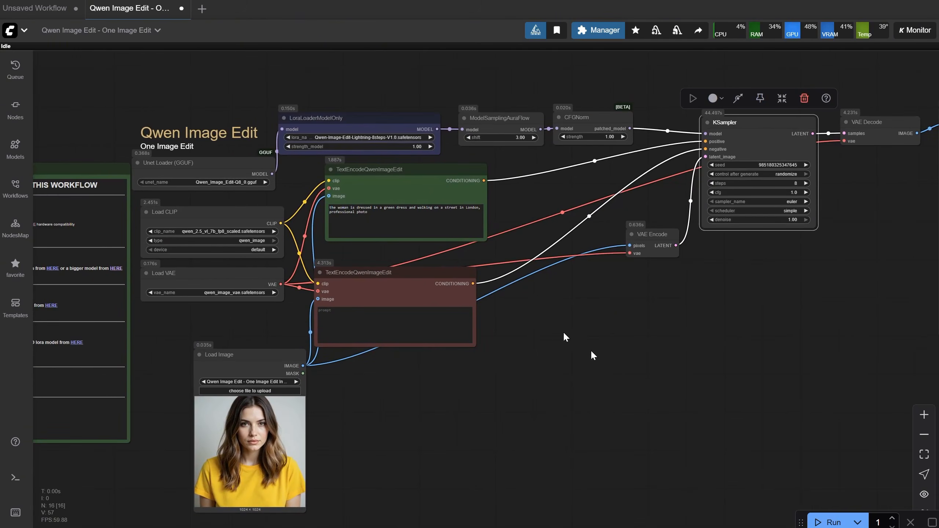
Delete the LoraLoaderModelOnly node so that the Unet Loader feeds ModelSamplingAuraFlow directly
left_click(359, 125)
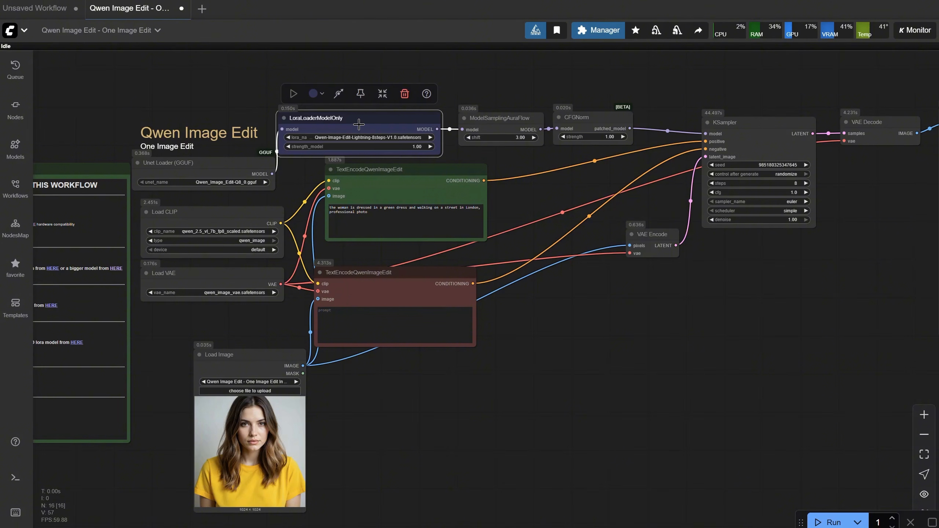
key("Delete")
key("ctrl+z")
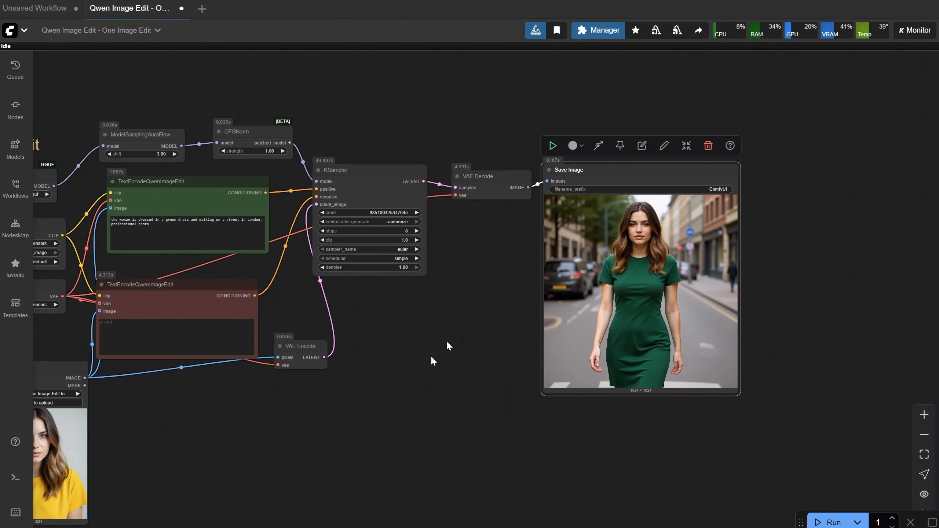
Set the KSampler steps to 20 and run the workflow
left_click_drag(434, 361, 568, 336)
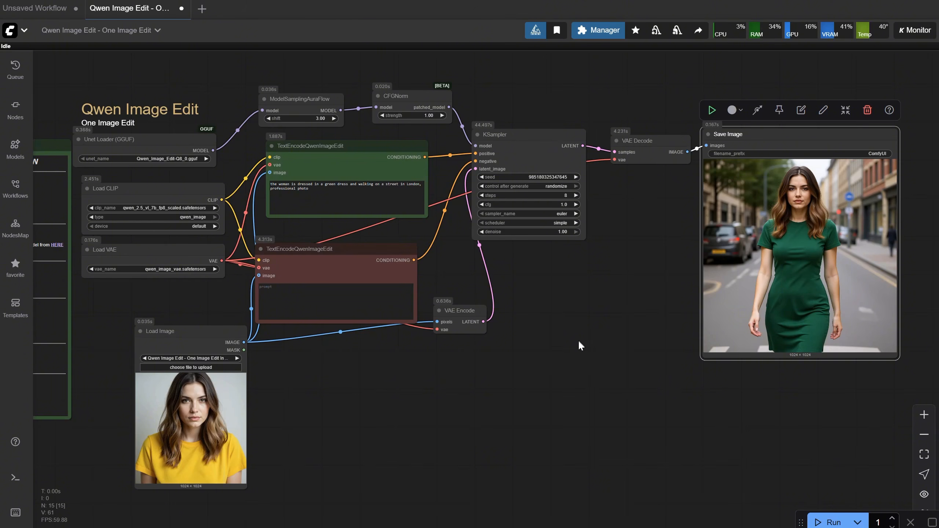
left_click(563, 195)
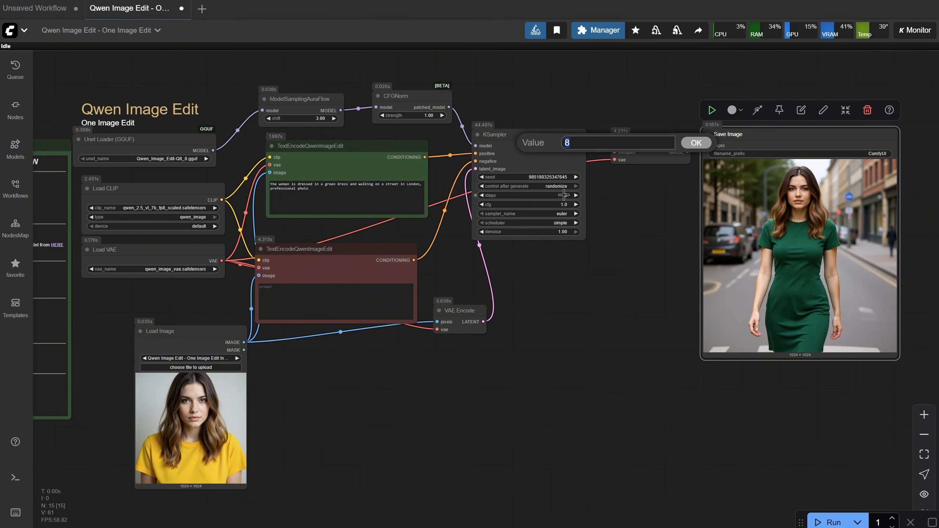
type("20")
key("Return")
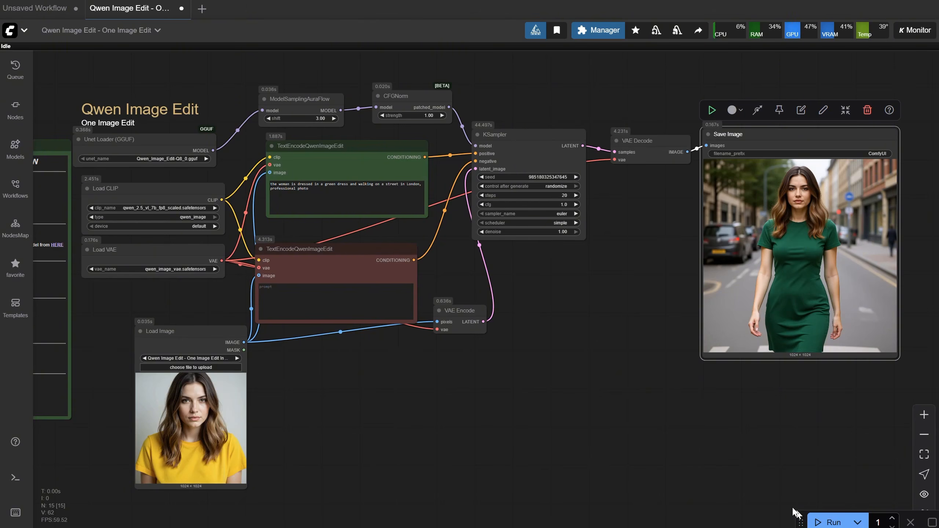
left_click(827, 522)
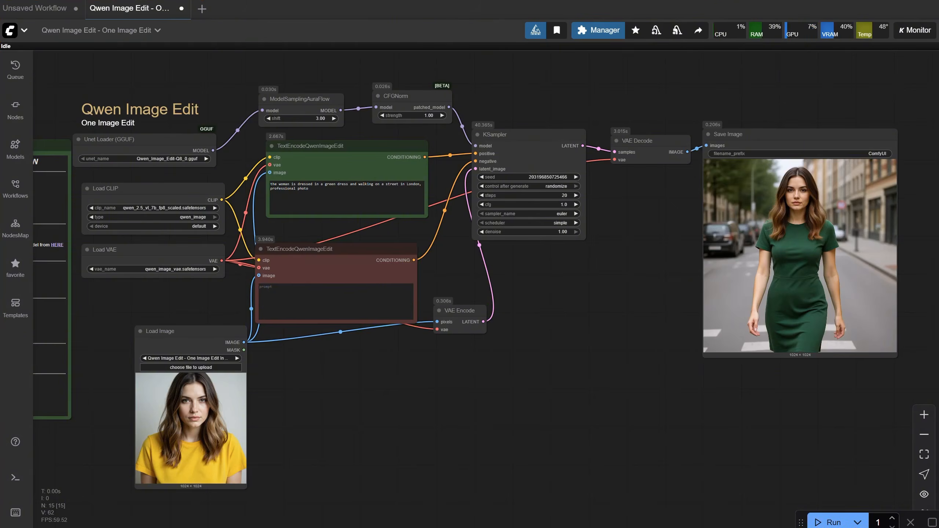
Examine the generated green-dress image in the Save Image node up close and open it on its own
scroll(905, 197, "up", 7)
left_click_drag(920, 210, 817, 214)
scroll(698, 229, "up", 5)
scroll(826, 215, "up", 1)
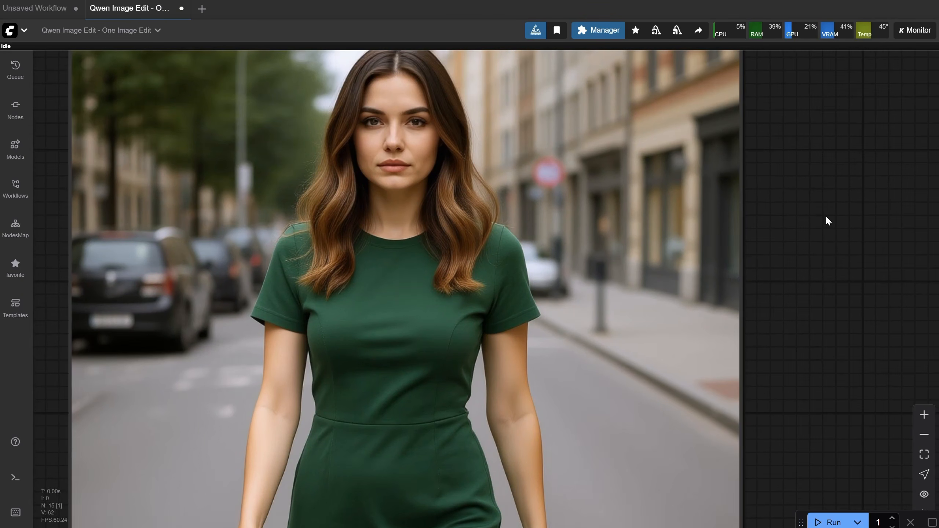
scroll(826, 215, "down", 2)
left_click(468, 225)
right_click(468, 226)
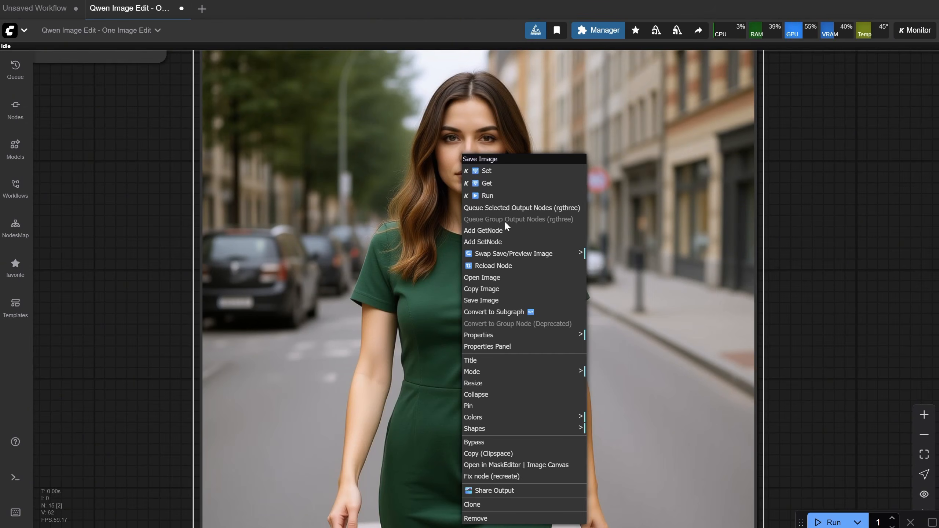
left_click(495, 280)
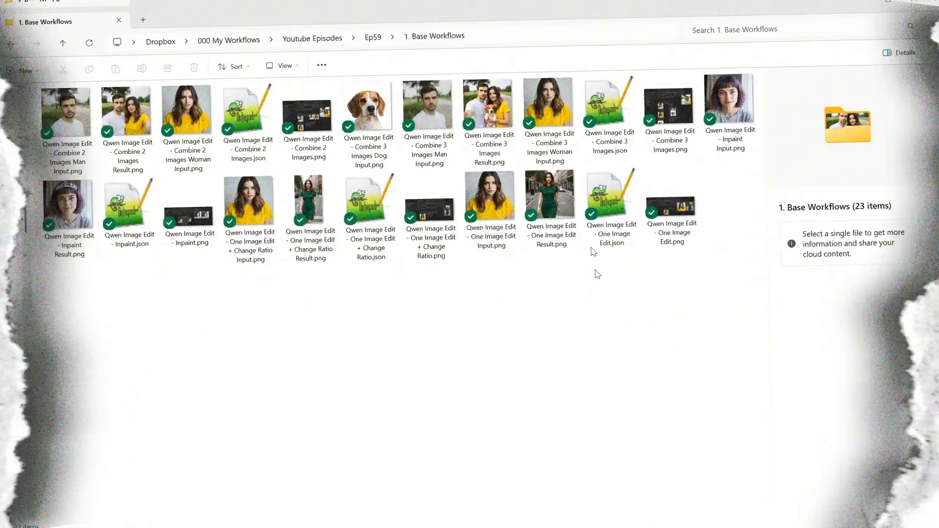
Look through the One Image Edit JSON, input, result and preview files in the 1. Base Workflows folder
left_click(591, 188)
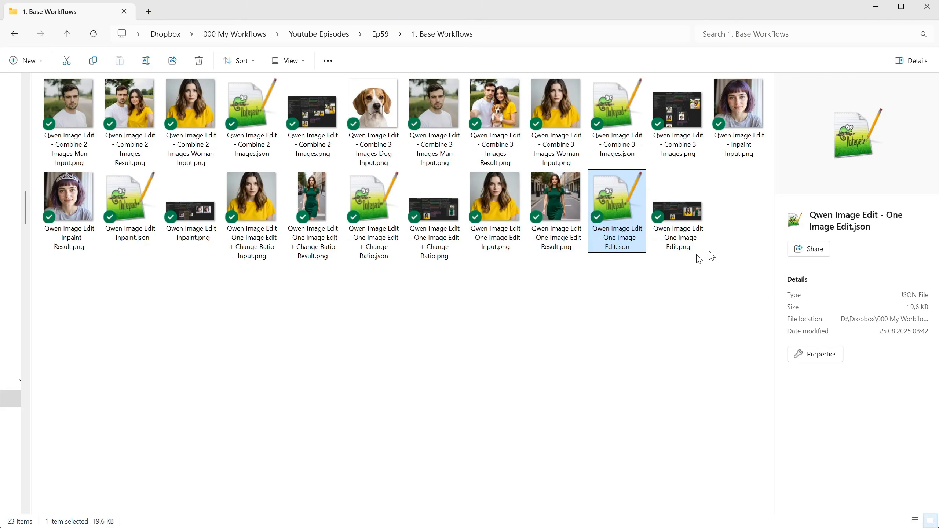
left_click(497, 206)
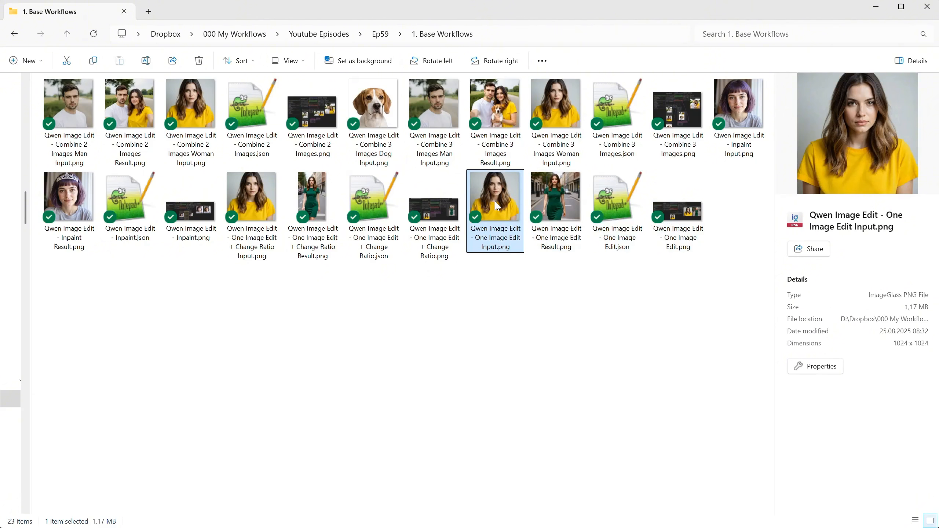
left_click(567, 216)
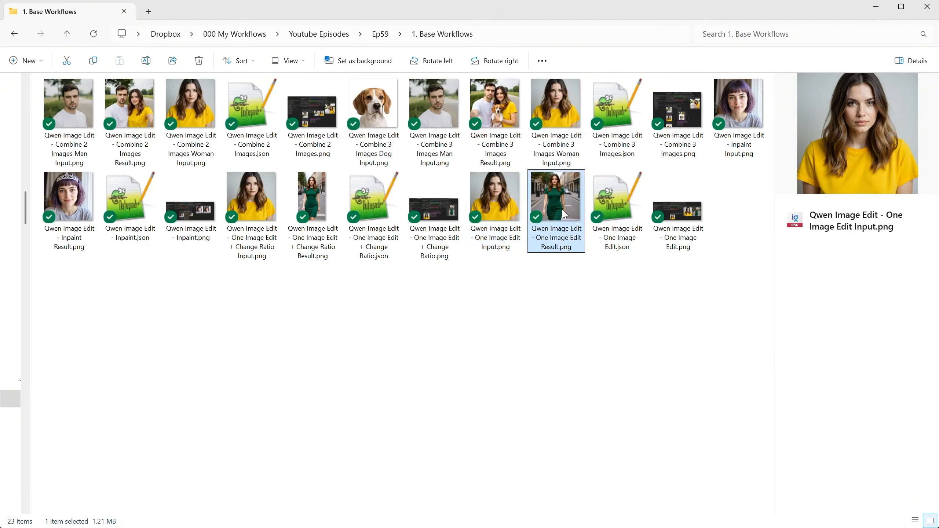
left_click(618, 212)
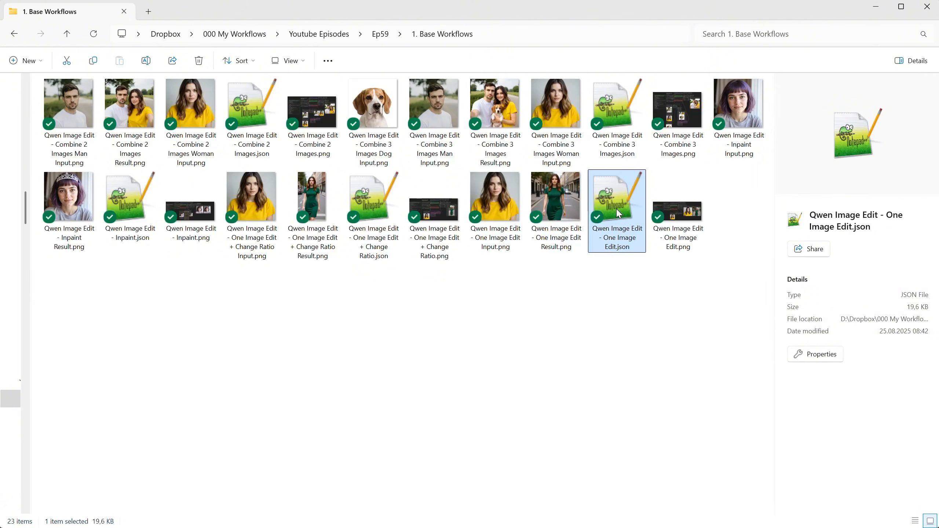
left_click(679, 222)
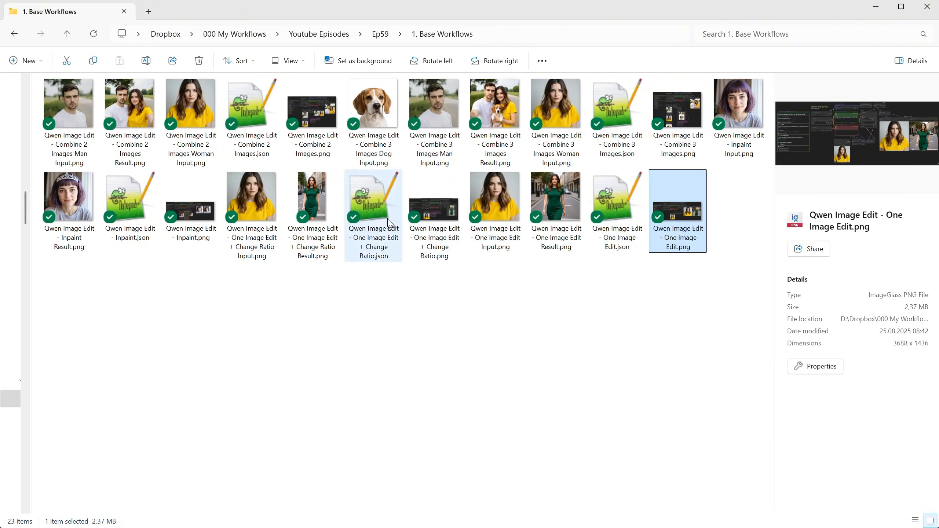
Load the workflow file Qwen Image Edit - One Image Edit + Change Ratio.json from the folder into ComfyUI
left_click_drag(375, 203, 411, 248)
scroll(425, 170, "down", 4)
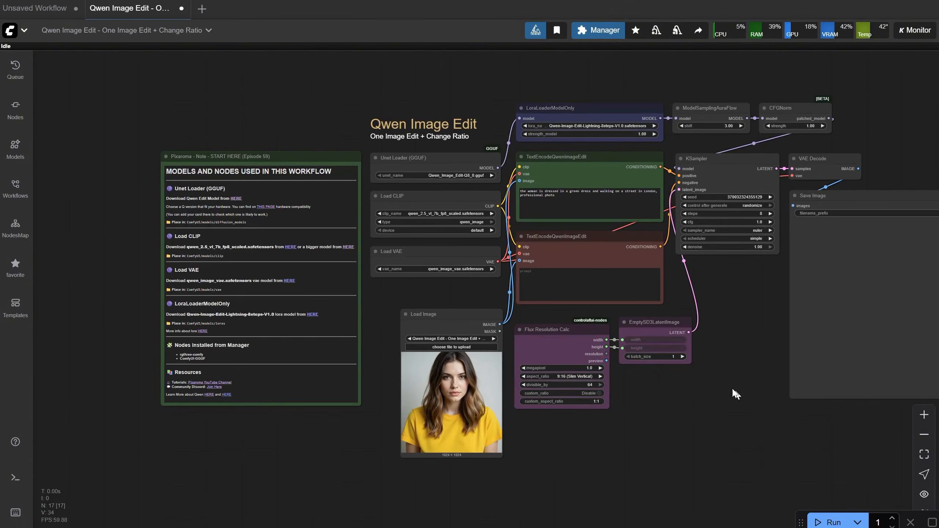
left_click_drag(742, 303, 636, 310)
scroll(635, 310, "up", 2)
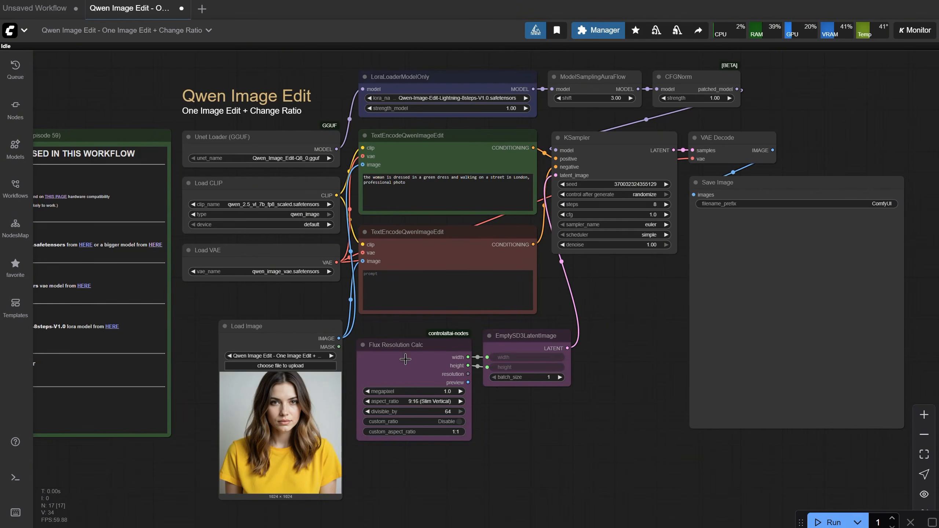
Review the aspect ratio options of the Flux Resolution Calc node, keep 9:16 (Slim Vertical), and run the workflow
left_click_drag(406, 358, 405, 357)
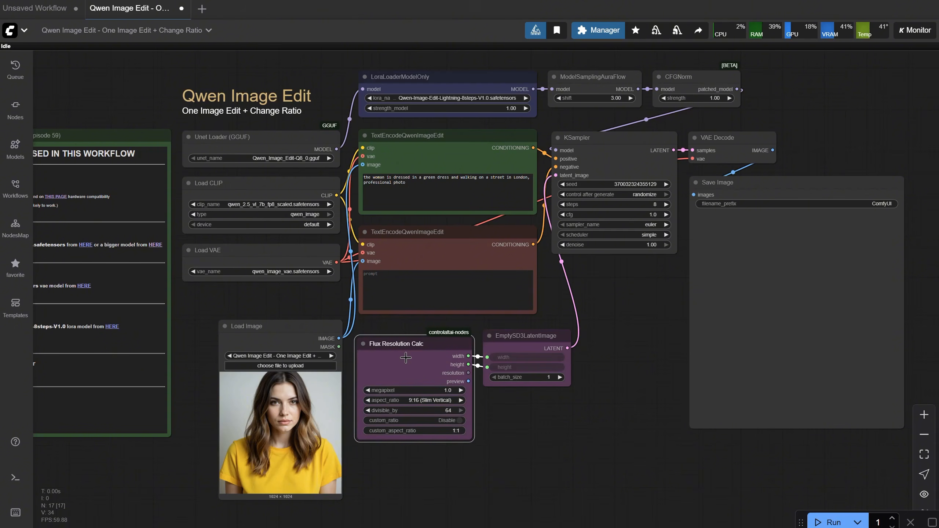
left_click(423, 400)
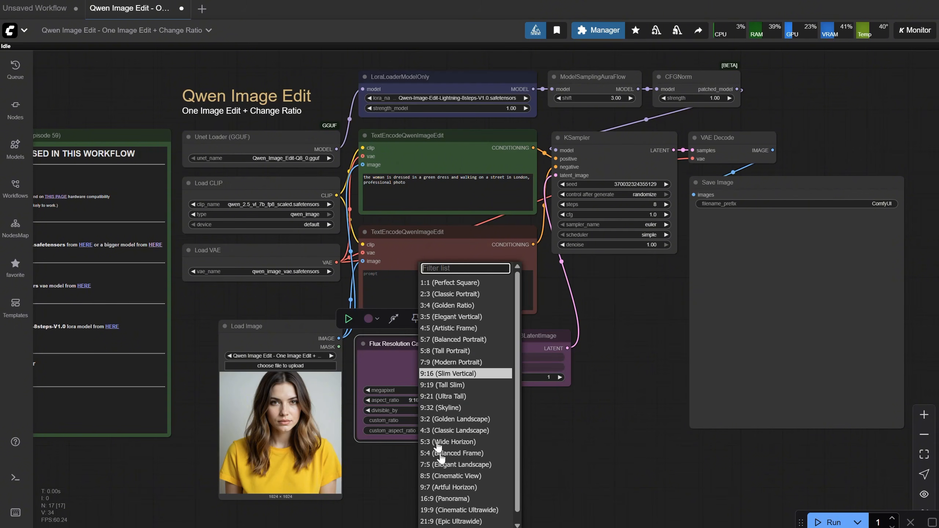
left_click(589, 451)
left_click(817, 522)
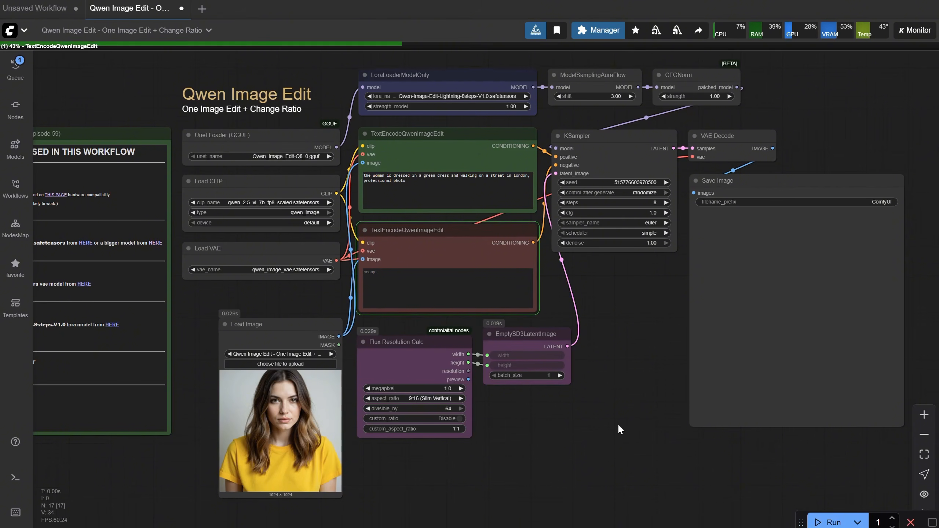
left_click_drag(618, 430, 612, 431)
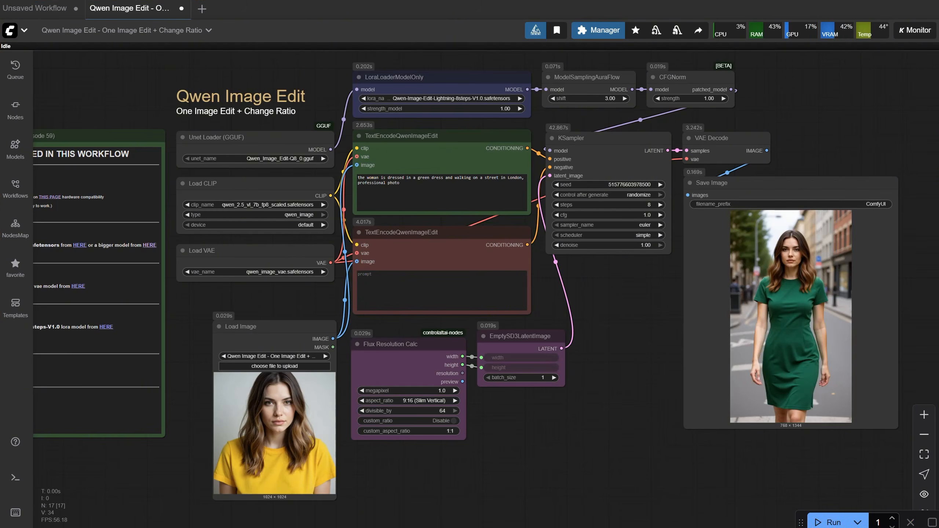
Inspect the vertical result in the Save Image node and compare it with the input image
scroll(655, 328, "up", 5)
left_click_drag(643, 304, 608, 270)
scroll(608, 275, "down", 5)
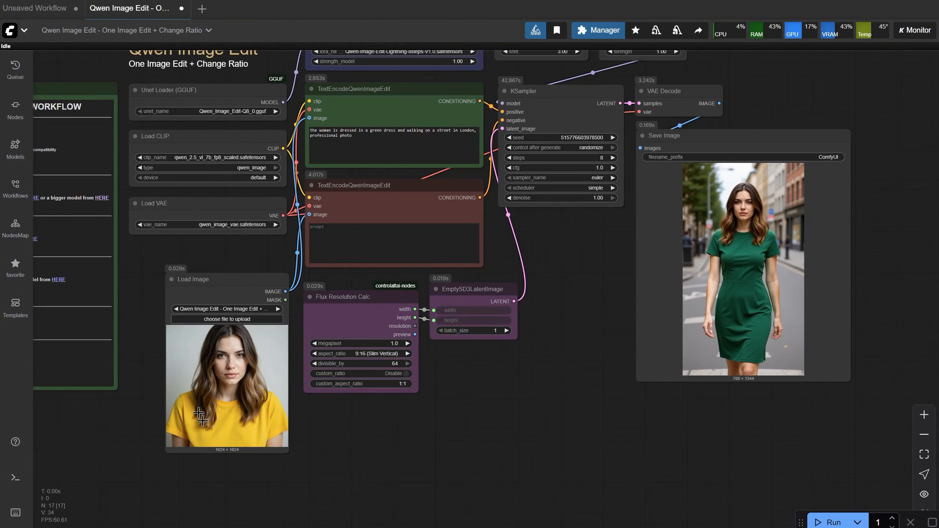
Set the Flux Resolution Calc aspect ratio to 16:9 (Panorama) and run the workflow to generate a horizontal image
scroll(785, 282, "up", 5)
scroll(784, 318, "down", 4)
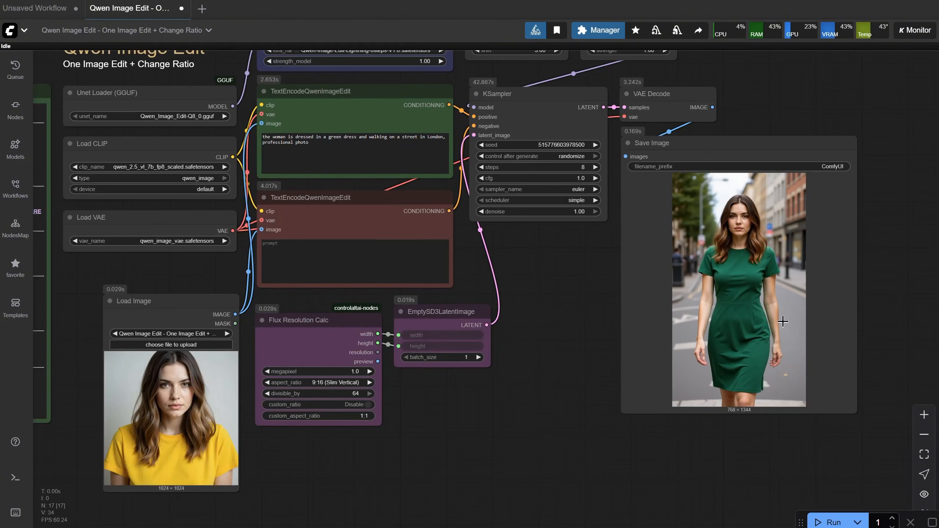
left_click_drag(570, 335, 589, 339)
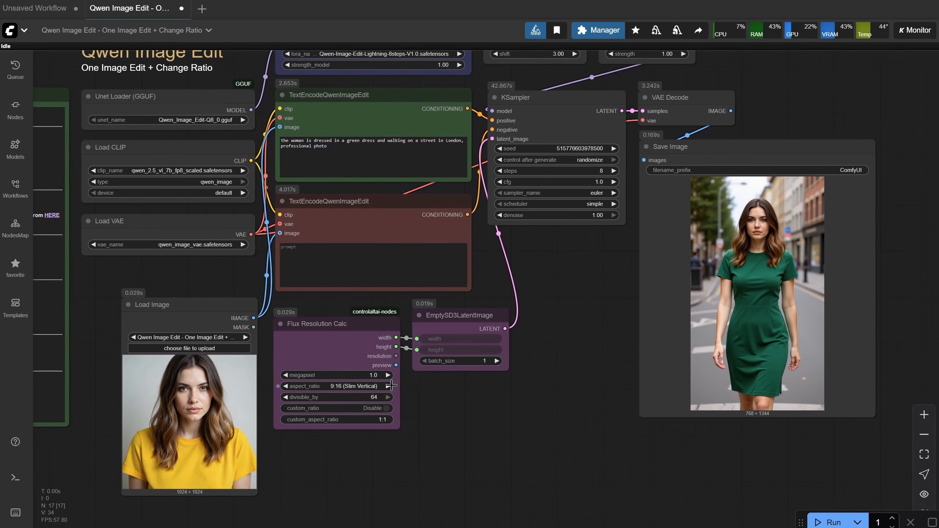
left_click(362, 386)
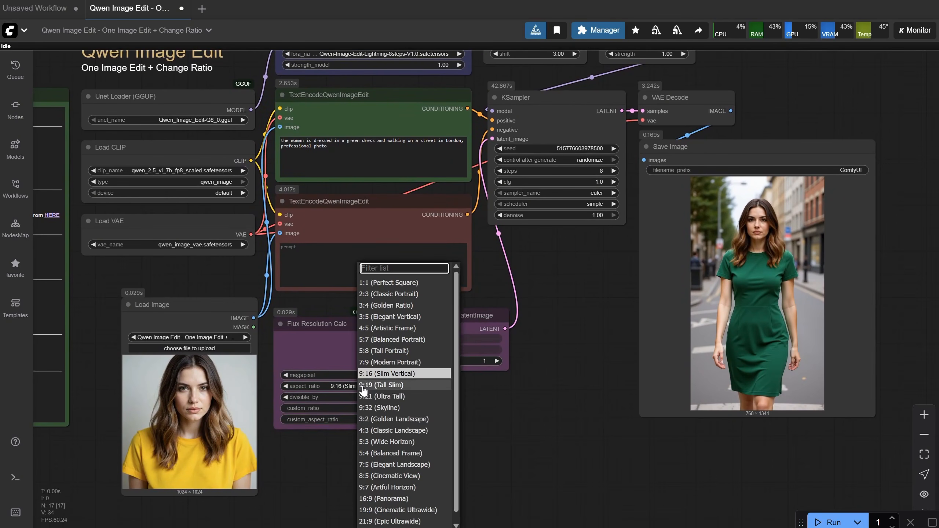
left_click(405, 498)
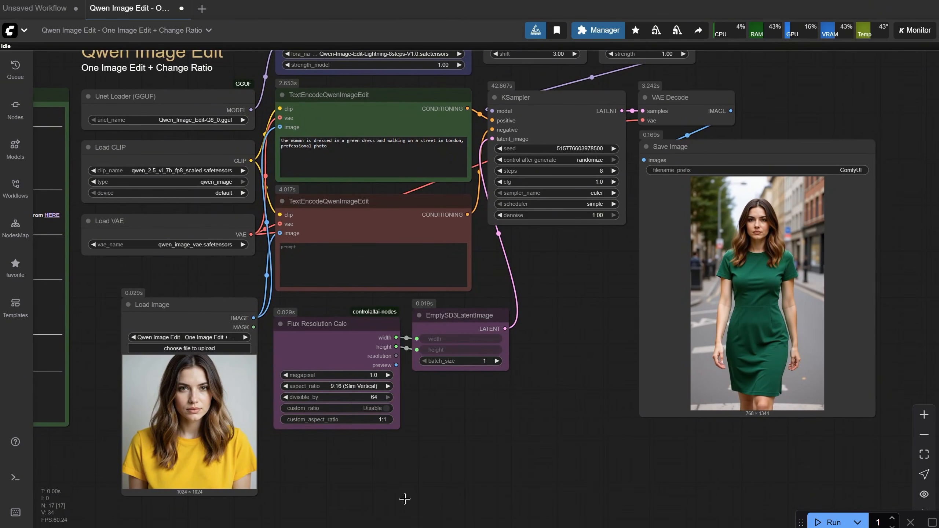
left_click(828, 523)
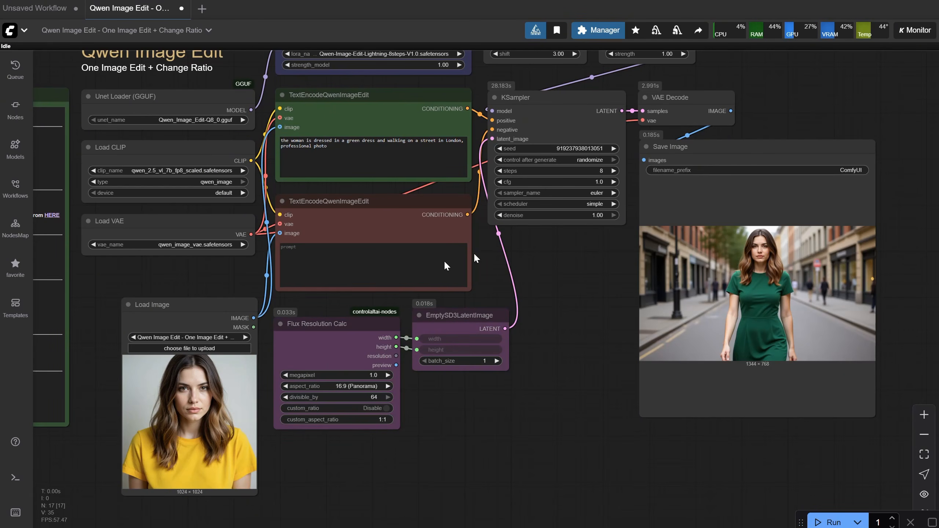
Delete the Flux Resolution Calc node so the EmptySD3LatentImage node's width and height can be entered manually
left_click(353, 324)
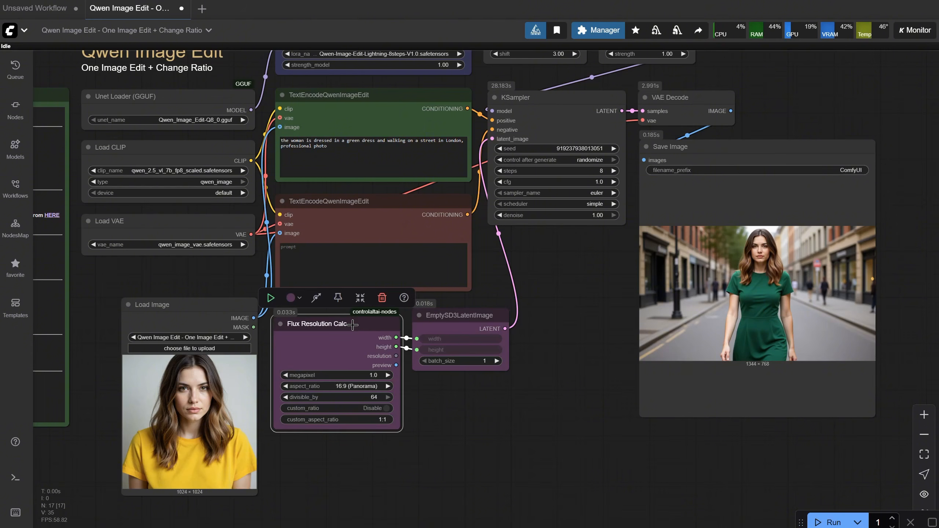
key("Delete")
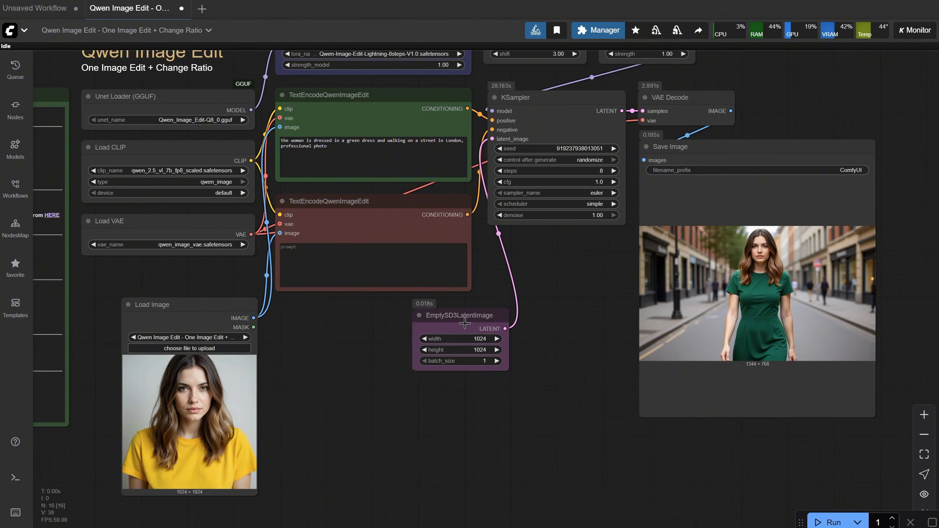
left_click_drag(465, 324, 472, 336)
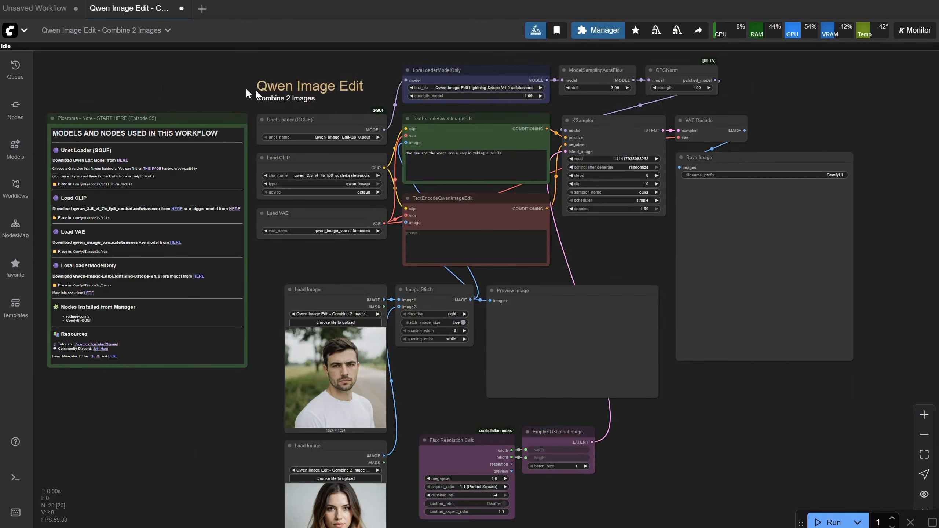
Review the input images of the Combine 2 Images workflow and run it
scroll(365, 255, "up", 4)
left_click_drag(357, 249, 331, 51)
left_click_drag(419, 241, 409, 306)
scroll(408, 306, "down", 3)
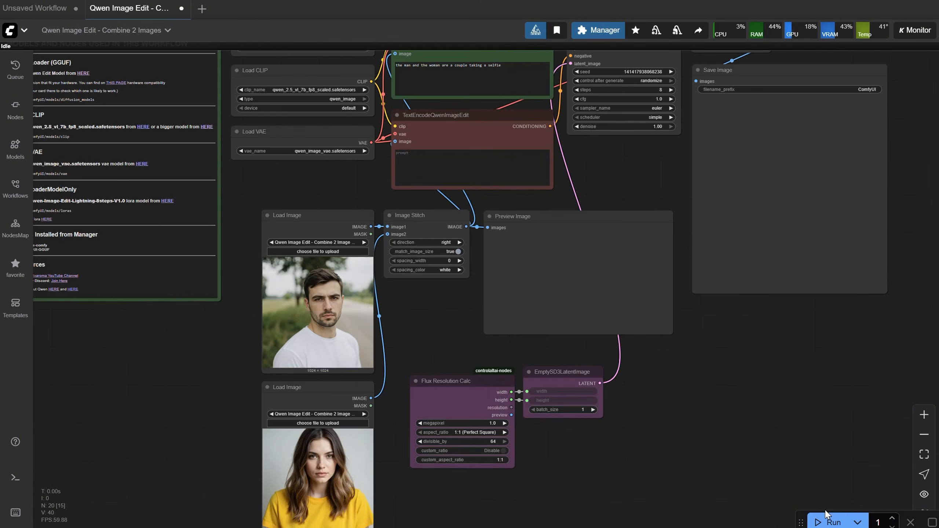
left_click(833, 521)
Examine the Image Stitch node's direction options, keep right, and check the stitched picture in the Preview Image node
scroll(688, 422, "up", 4)
left_click_drag(687, 420, 750, 435)
left_click(378, 147)
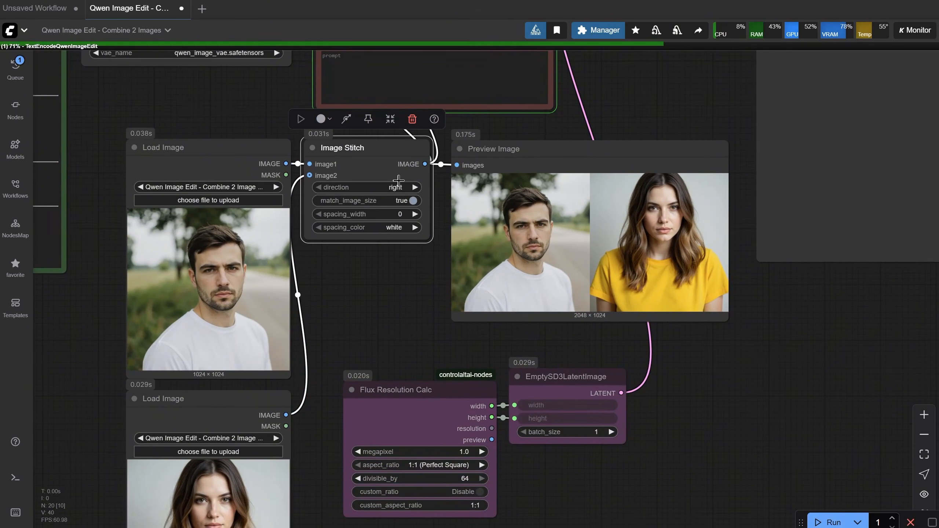
left_click(396, 188)
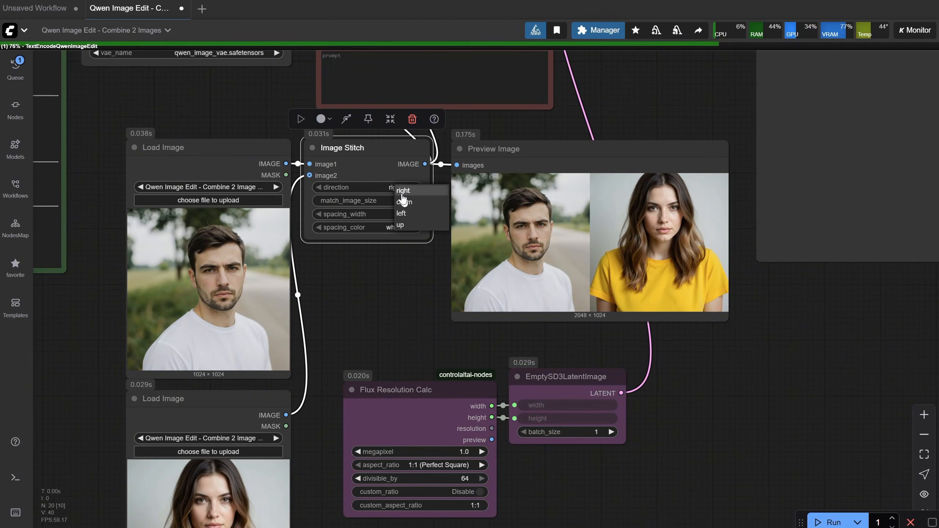
left_click(379, 275)
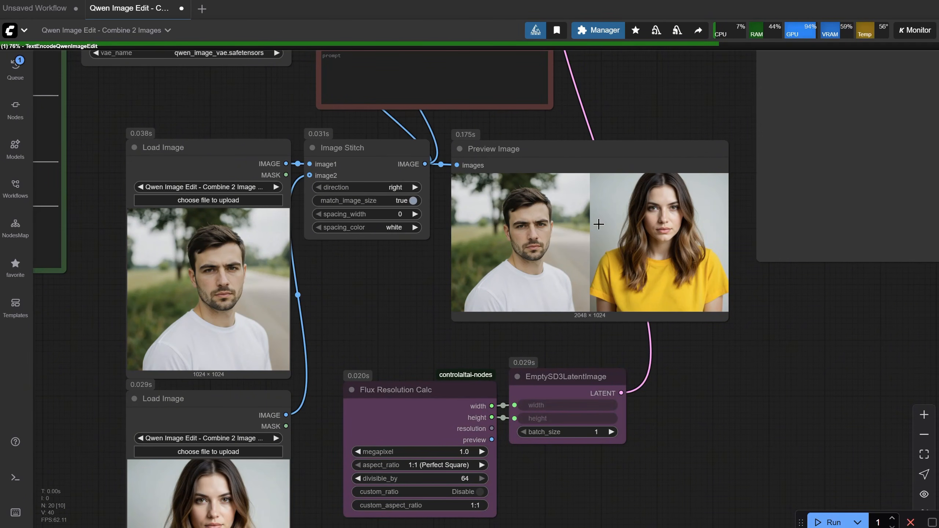
scroll(599, 225, "down", 3)
scroll(746, 311, "down", 3)
left_click_drag(746, 310, 702, 420)
scroll(702, 419, "up", 2)
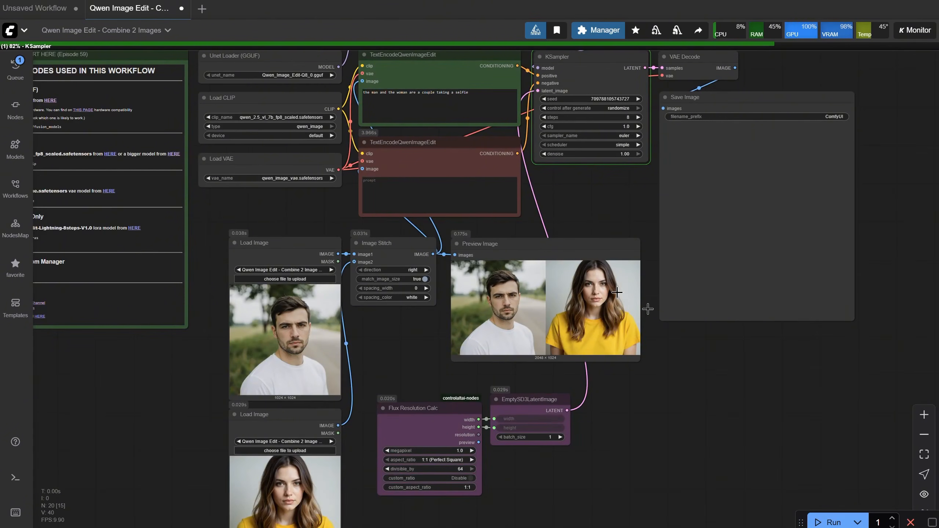
scroll(749, 385, "down", 4)
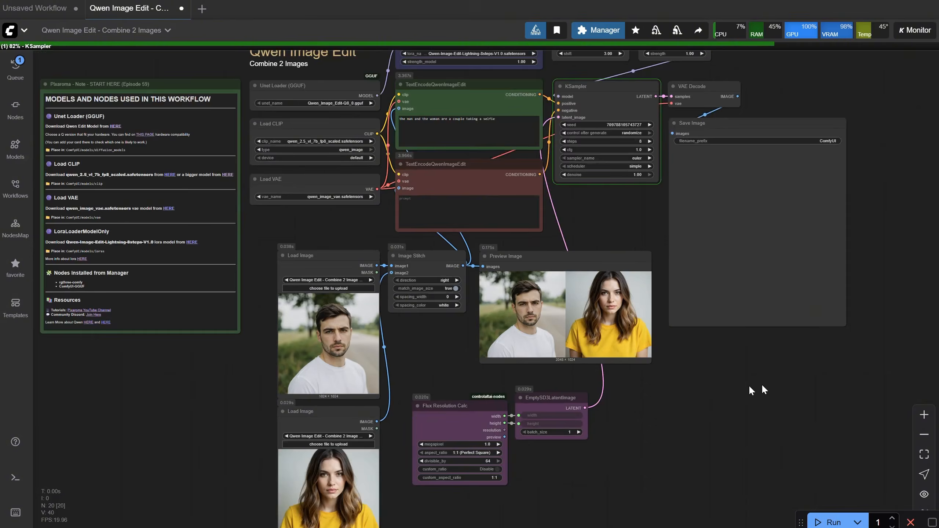
scroll(743, 403, "up", 1)
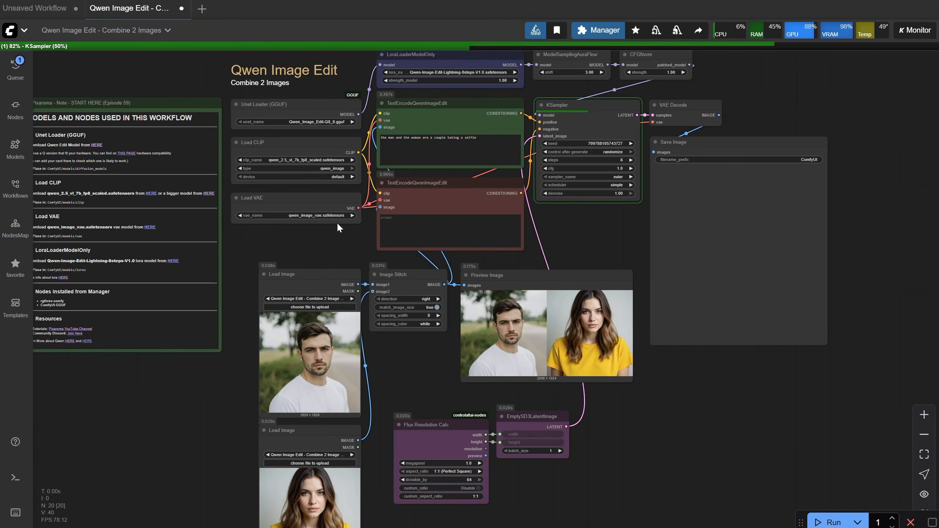
Read the positive prompt in the green TextEncodeQwenImageEdit node of the Combine 2 Images workflow
scroll(352, 254, "up", 6)
left_click(366, 221)
scroll(393, 119, "up", 5)
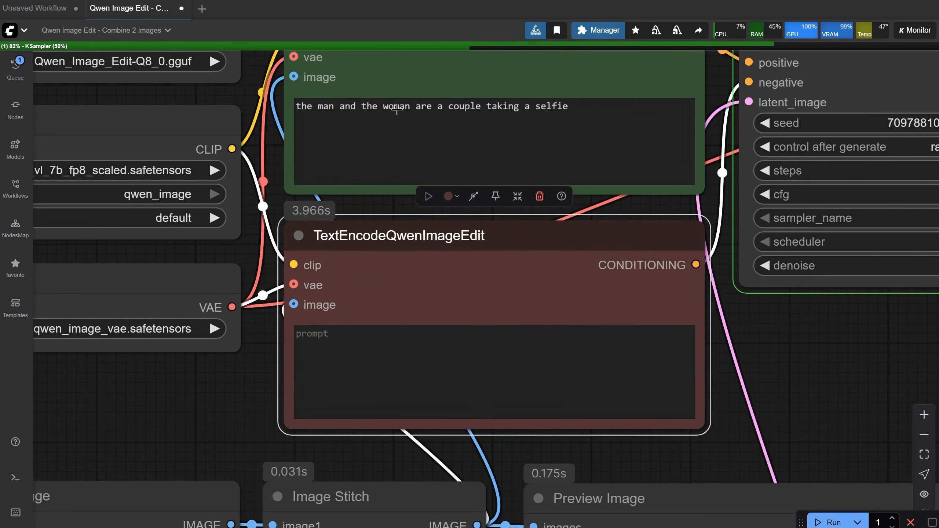
triple_click(589, 111)
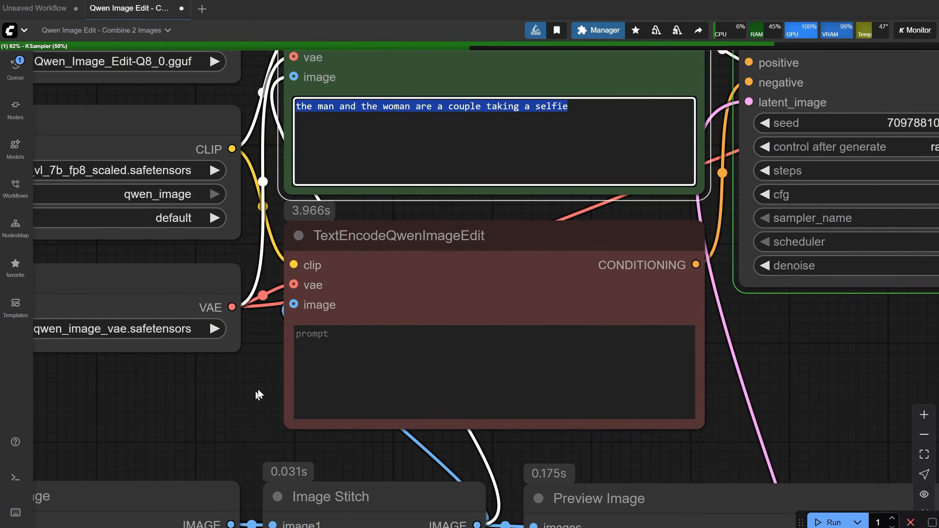
left_click(237, 405)
scroll(832, 389, "down", 10)
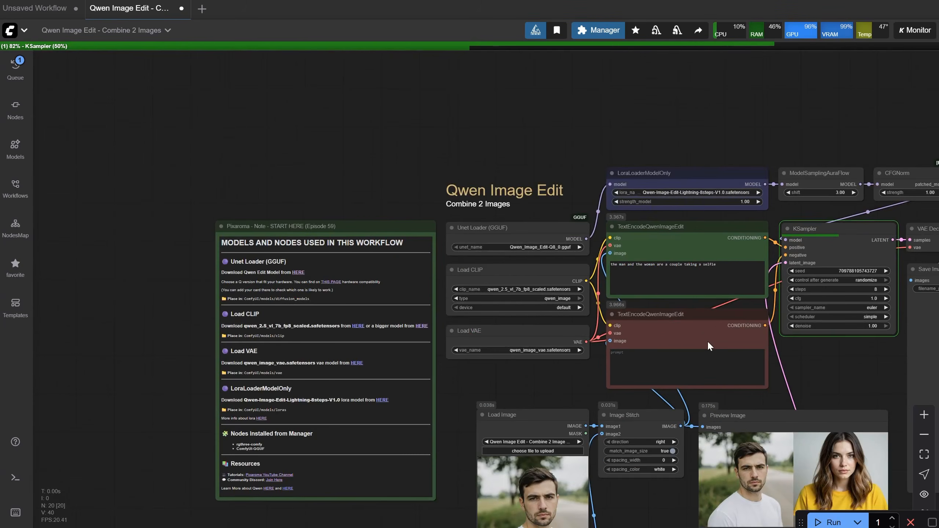
Inspect the generated couple selfie in the Save Image node and compare the faces with the stitched preview
left_click_drag(836, 372, 581, 233)
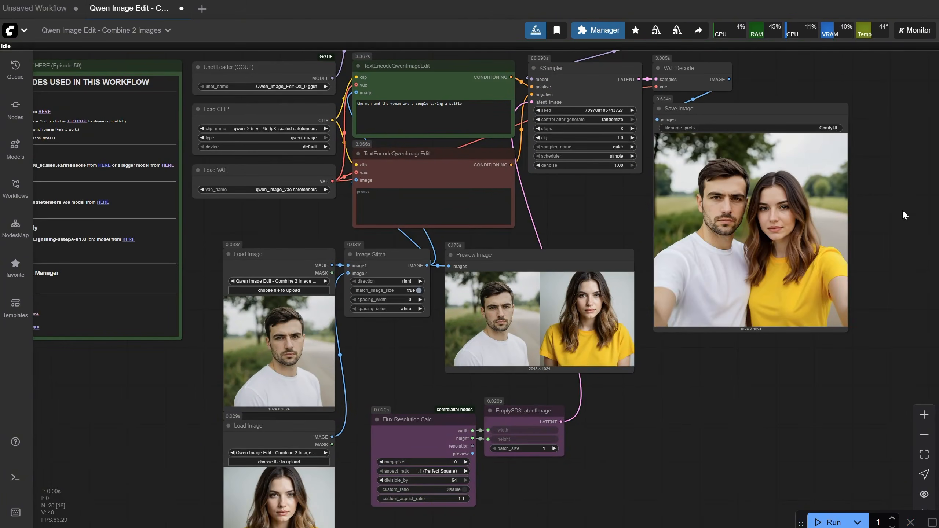
scroll(883, 187, "up", 3)
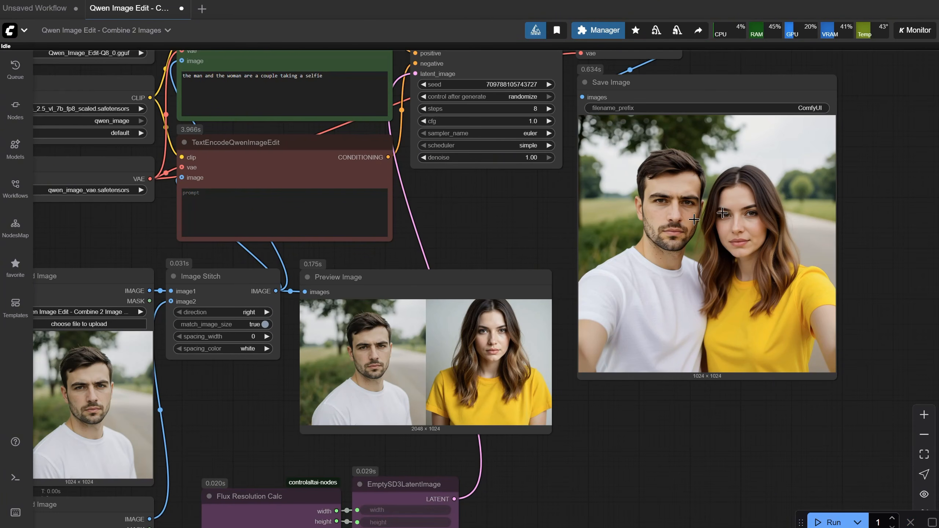
scroll(869, 202, "up", 6)
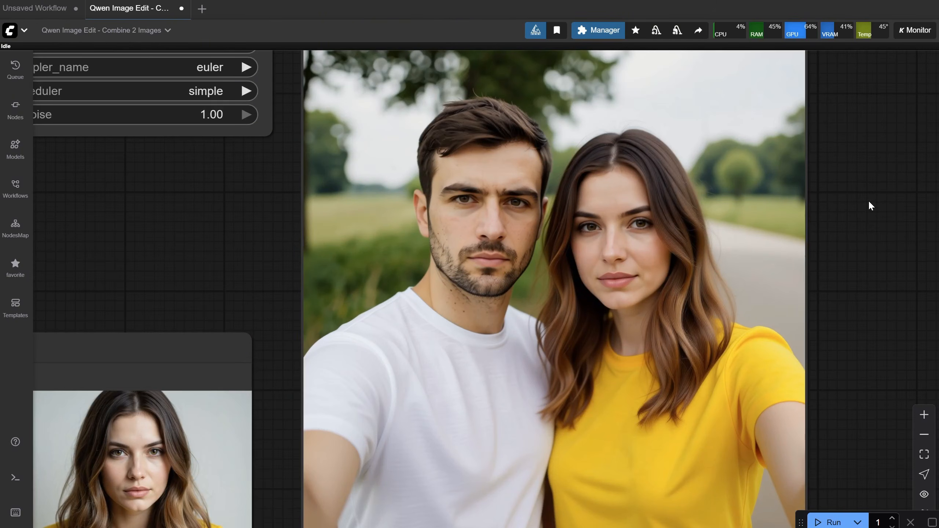
scroll(868, 200, "down", 2)
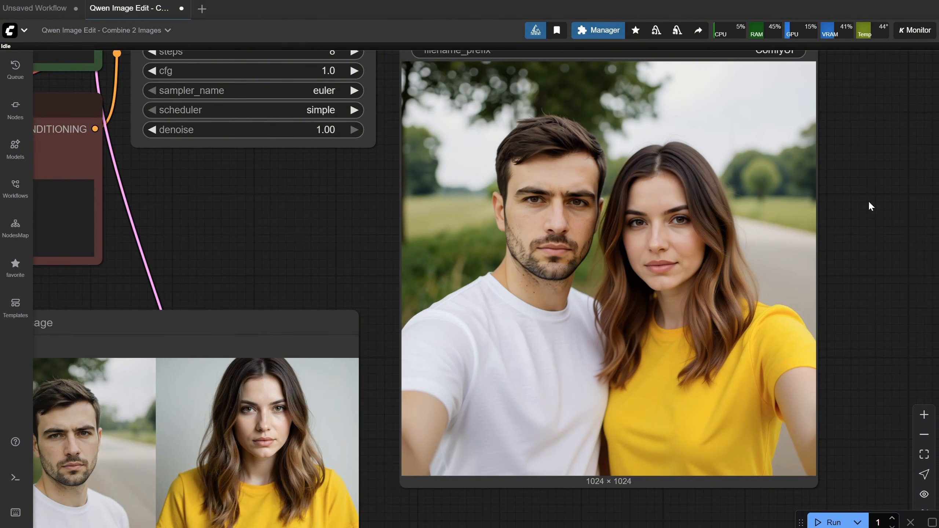
scroll(870, 205, "down", 7)
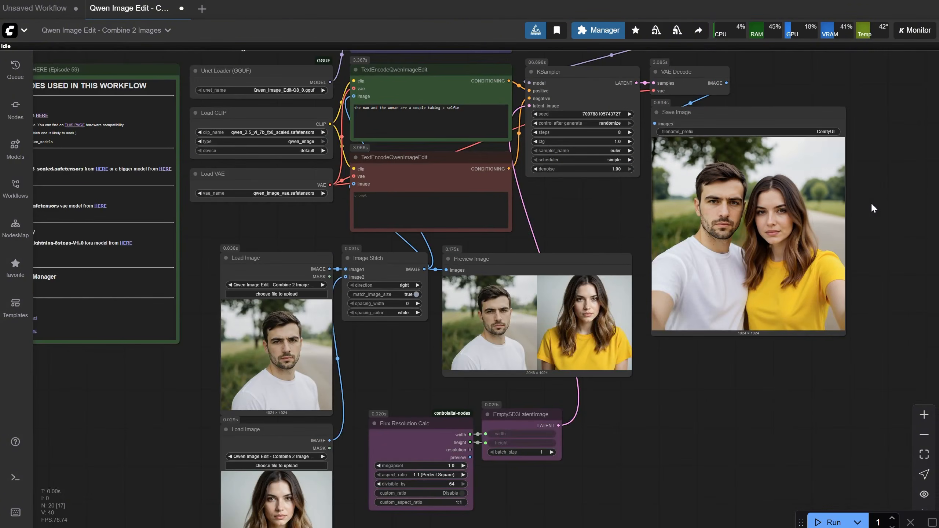
scroll(870, 201, "down", 2)
left_click_drag(761, 445, 724, 428)
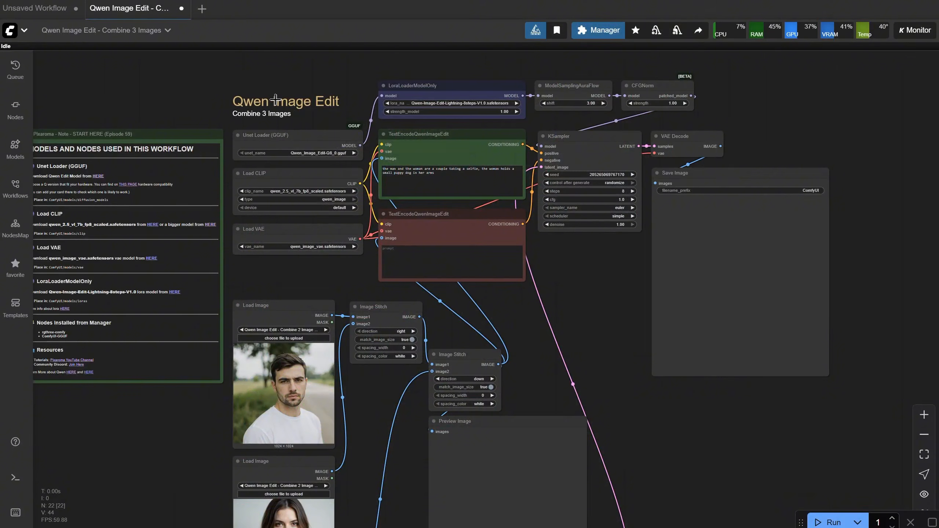
Run the Combine 3 Images workflow and view the stitched picture of the man, woman and dog
left_click(828, 522)
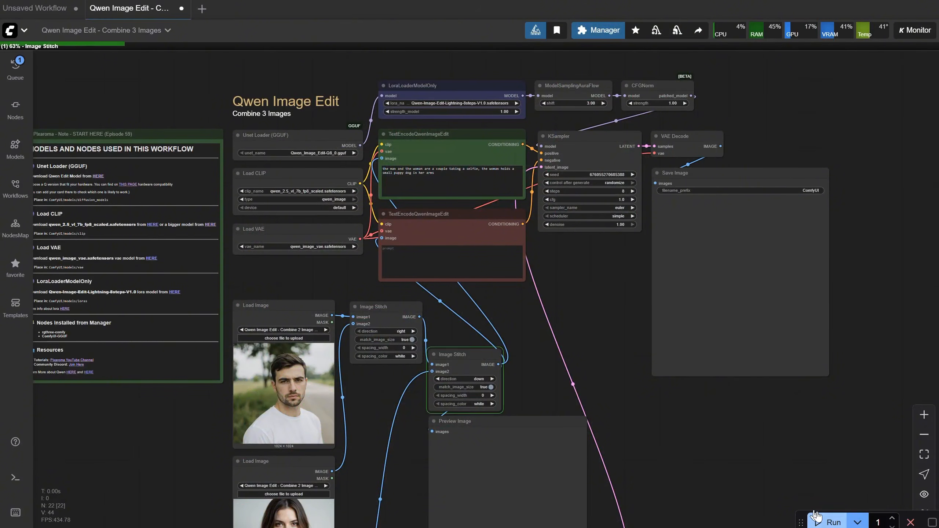
scroll(679, 432, "down", 1)
left_click_drag(677, 429, 804, 268)
scroll(666, 208, "up", 4)
scroll(804, 268, "down", 1)
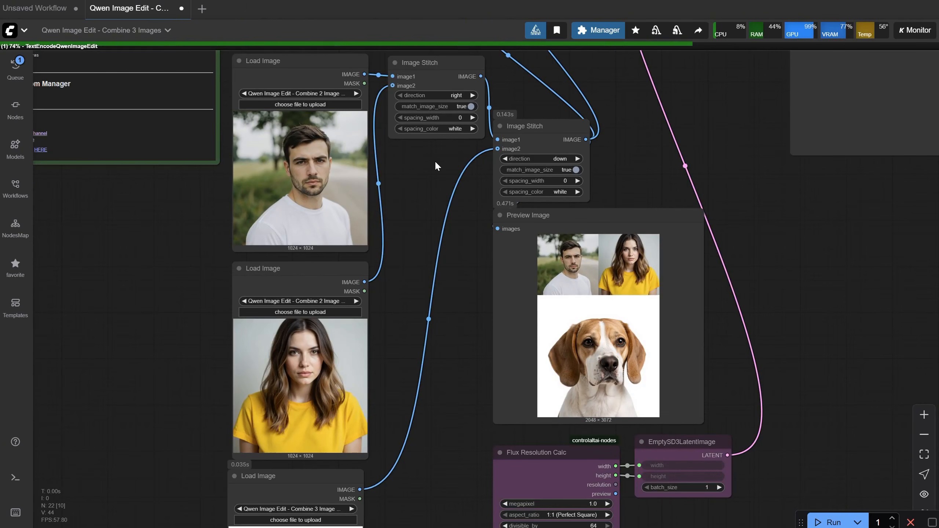
Trace how the two Image Stitch nodes join the three Load Image nodes, and move the second Image Stitch node slightly to expose its connections
left_click(431, 71)
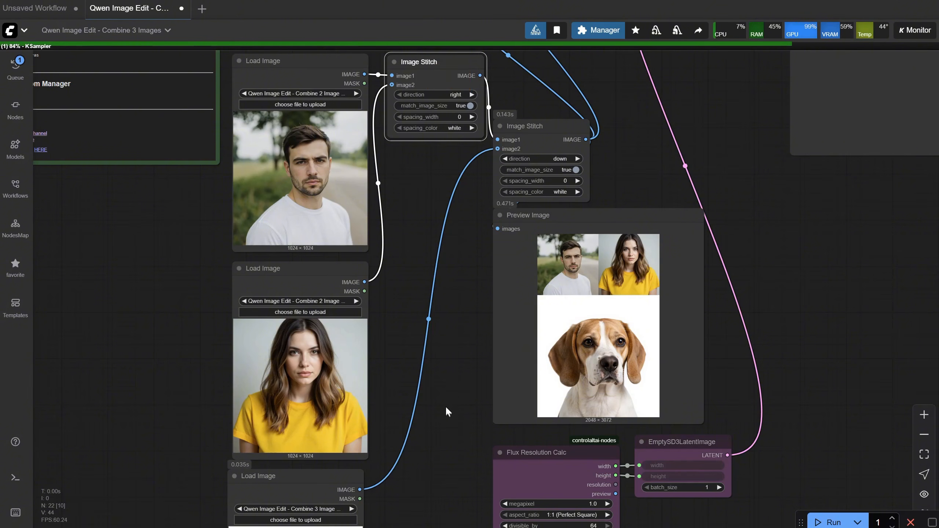
left_click_drag(452, 366, 418, 196)
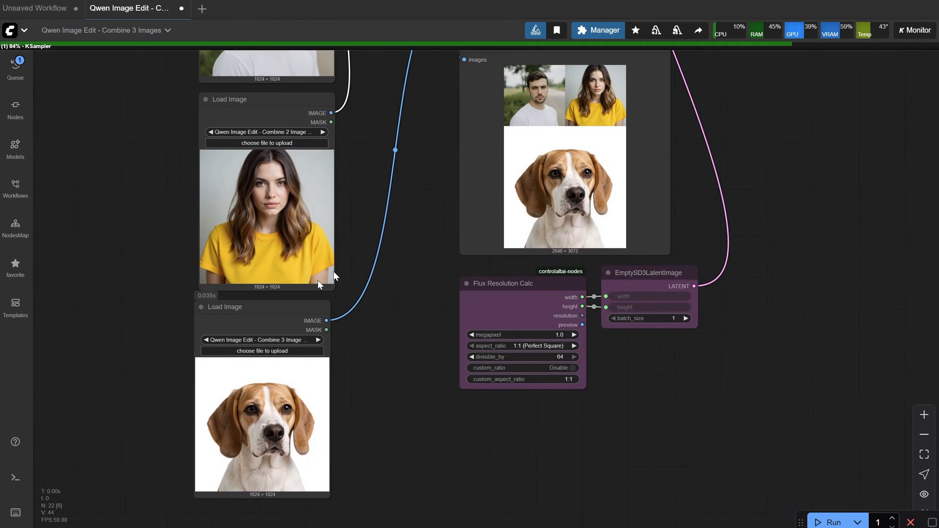
left_click_drag(449, 143, 418, 391)
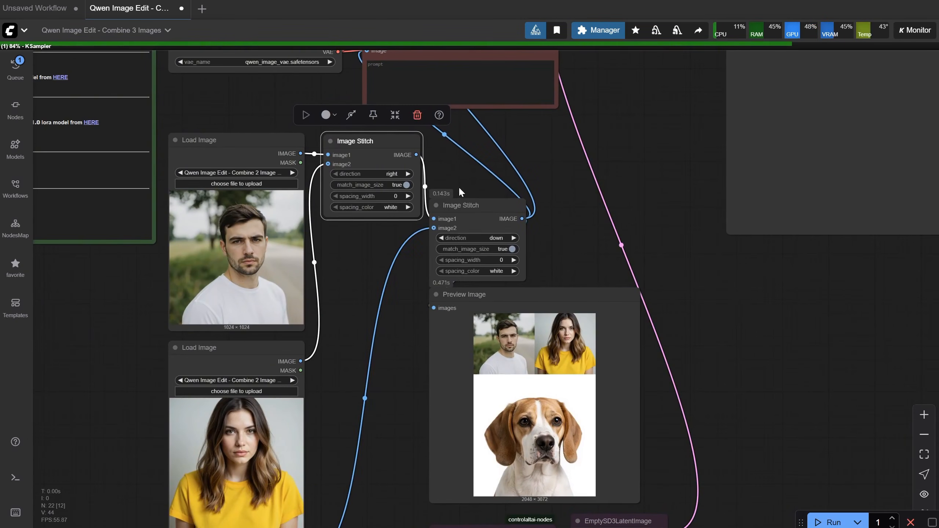
left_click(484, 189)
left_click_drag(485, 189, 477, 191)
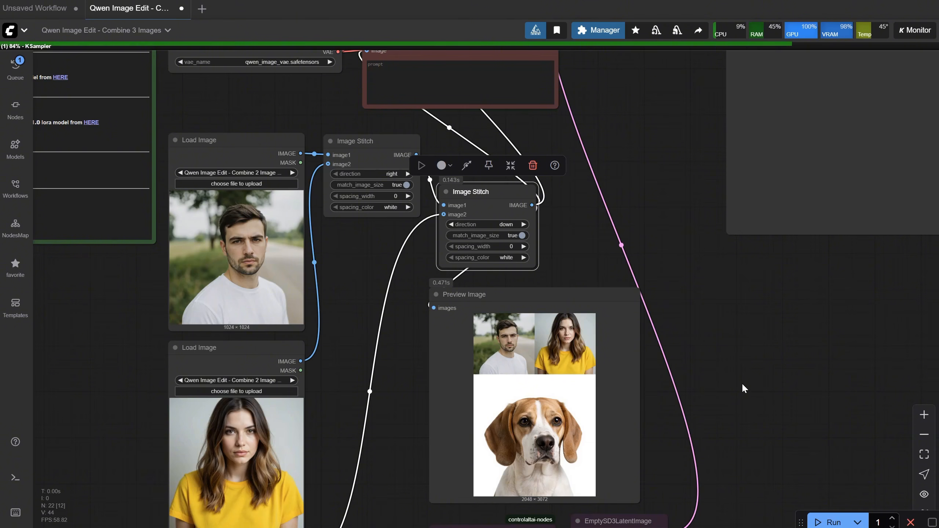
Inspect the generated selfie with the puppy in the Save Image node and compare it with the three input images
scroll(742, 389, "down", 2)
left_click_drag(665, 196, 708, 435)
scroll(511, 264, "up", 10)
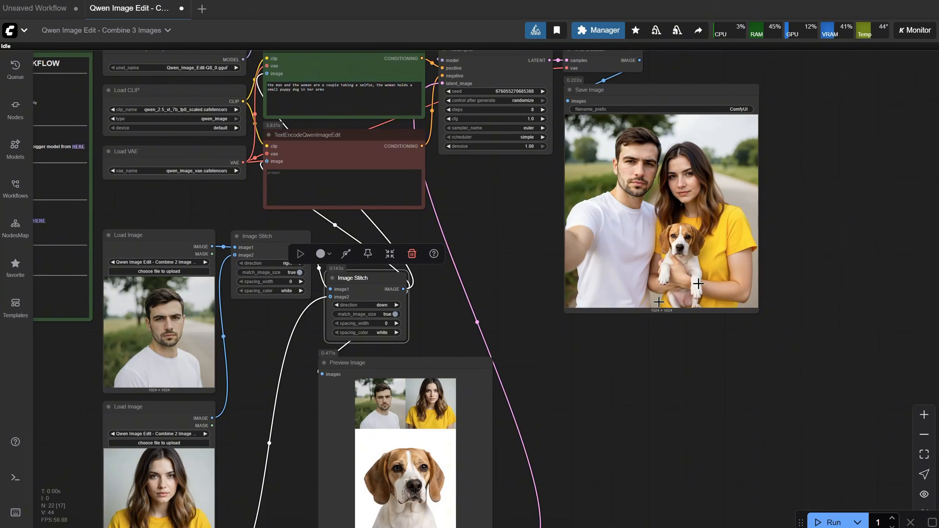
scroll(836, 183, "up", 9)
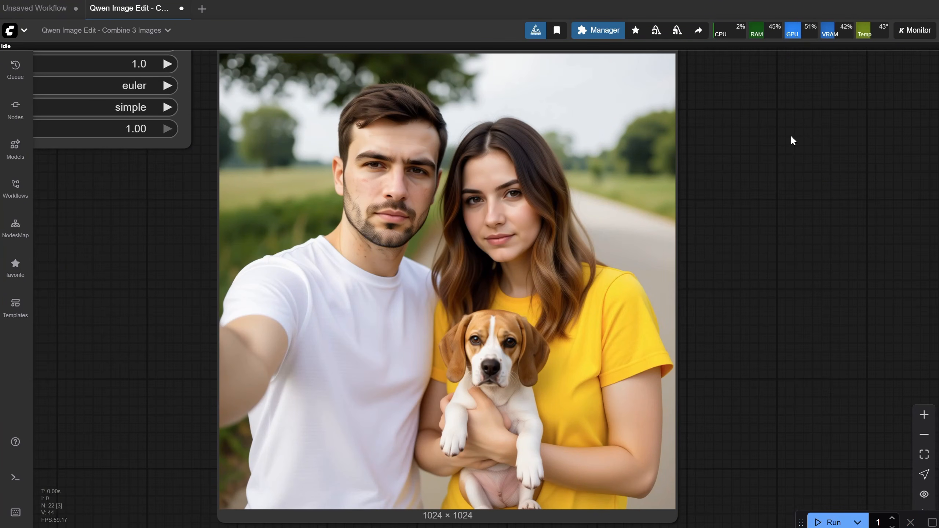
scroll(791, 138, "down", 9)
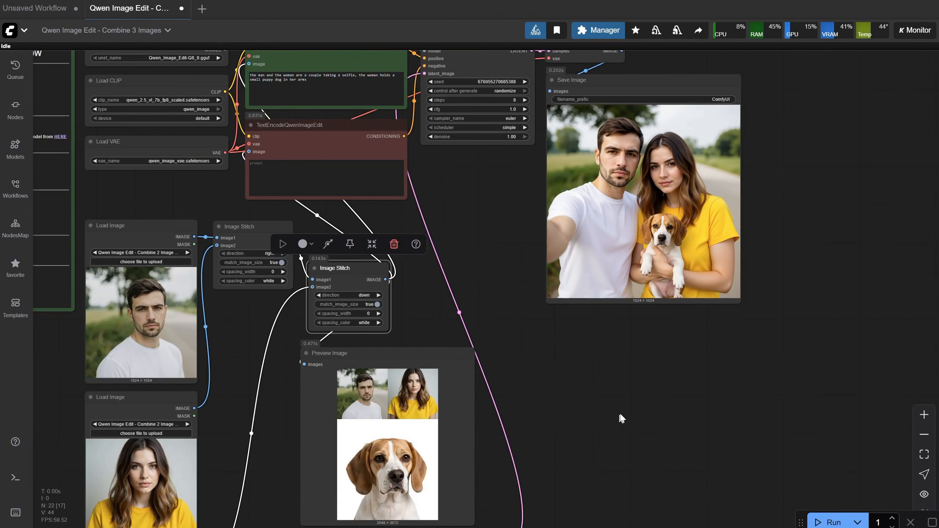
left_click_drag(610, 396, 620, 350)
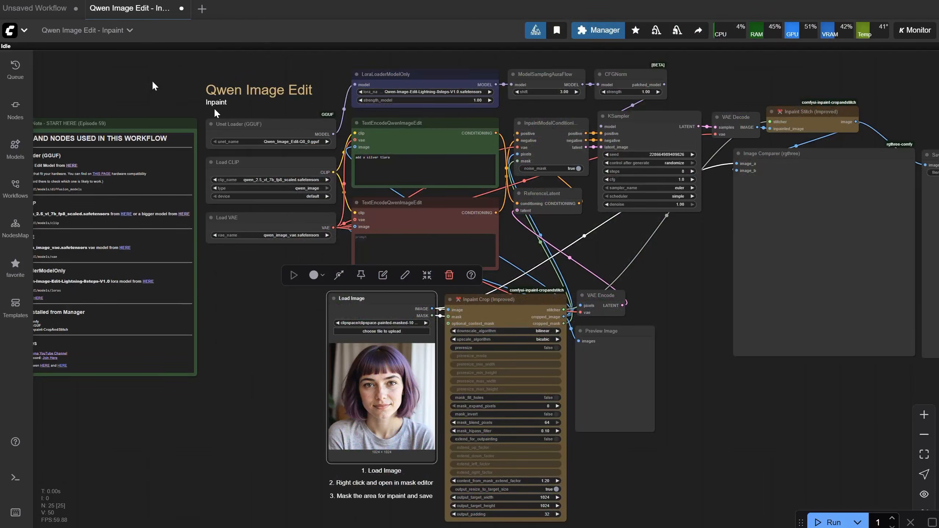
Read the note listing the models and custom nodes needed for the Inpaint workflow
scroll(287, 90, "up", 3)
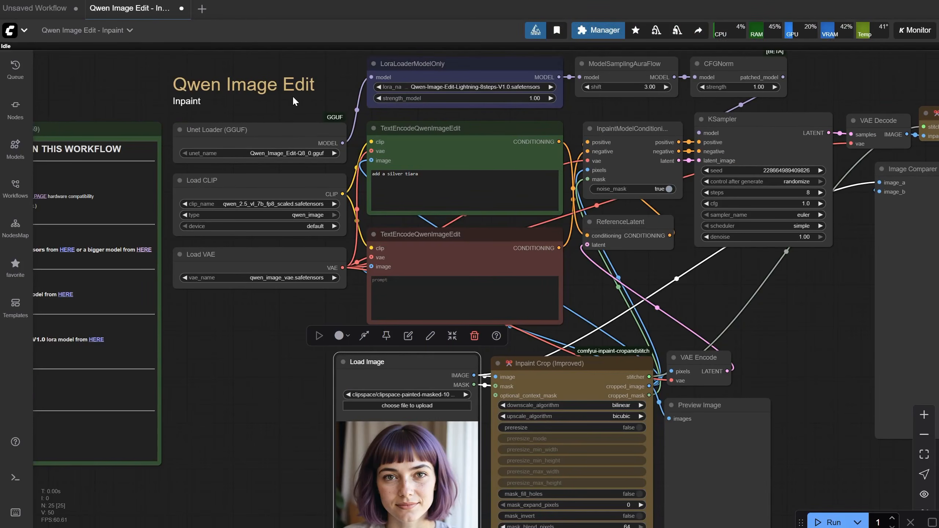
scroll(257, 348, "down", 2)
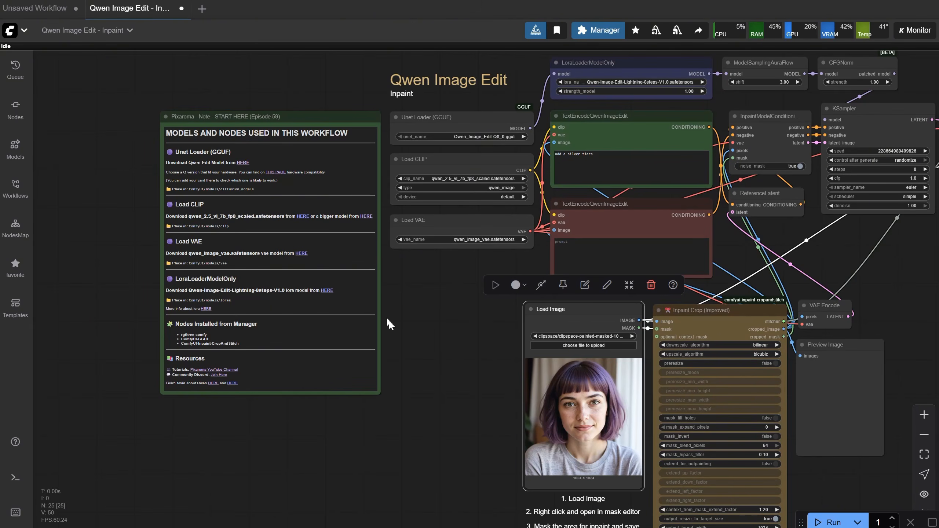
scroll(389, 324, "up", 8)
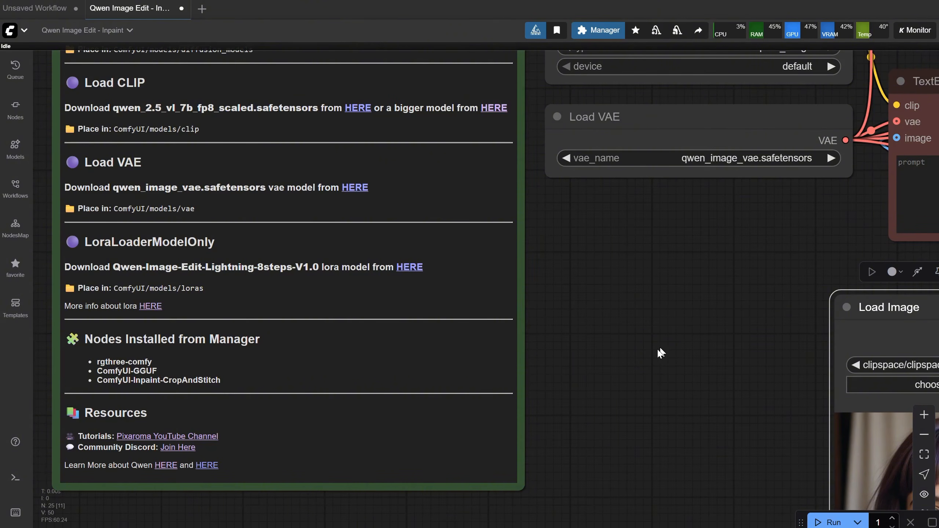
Open the Load Image portrait in the mask editor, reduce the brush thickness, mask the top of the woman's head and save
scroll(658, 346, "down", 5)
left_click_drag(682, 325, 274, 214)
scroll(396, 311, "down", 1)
scroll(314, 297, "up", 4)
left_click_drag(320, 324, 274, 247)
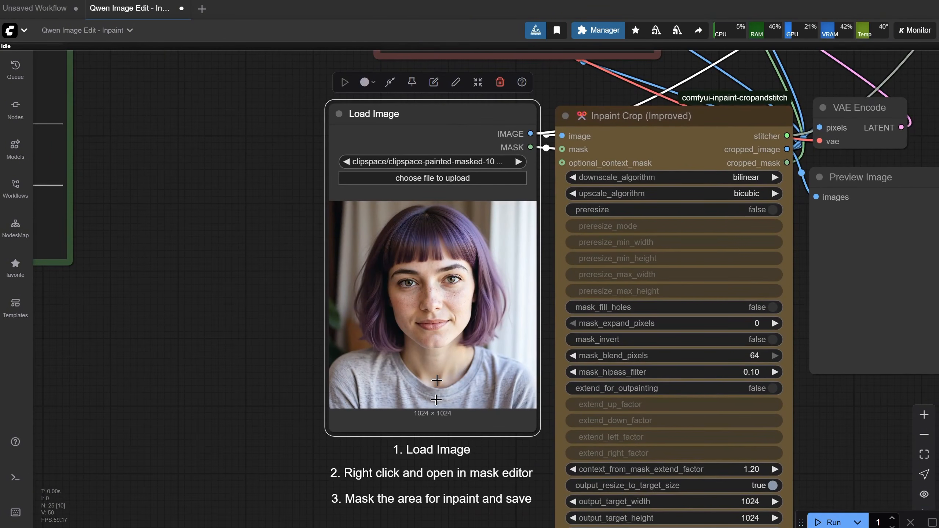
right_click(449, 274)
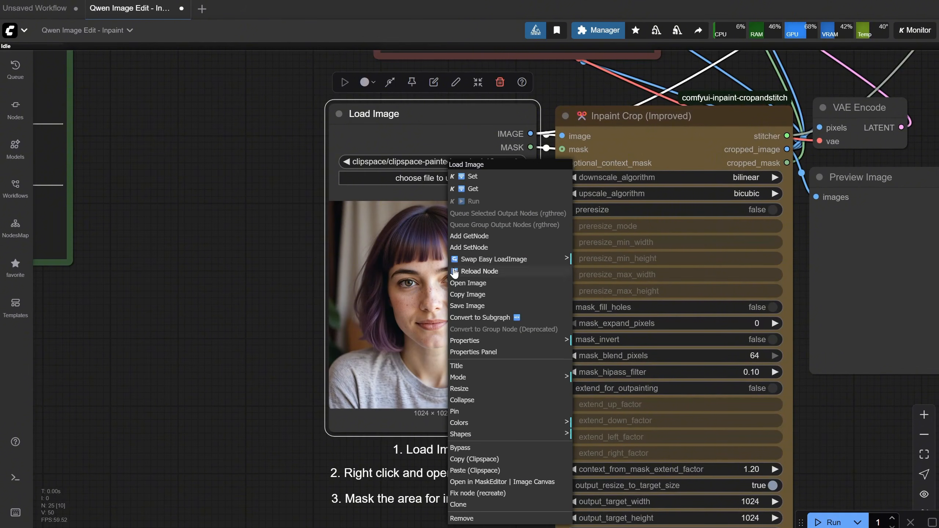
left_click(485, 482)
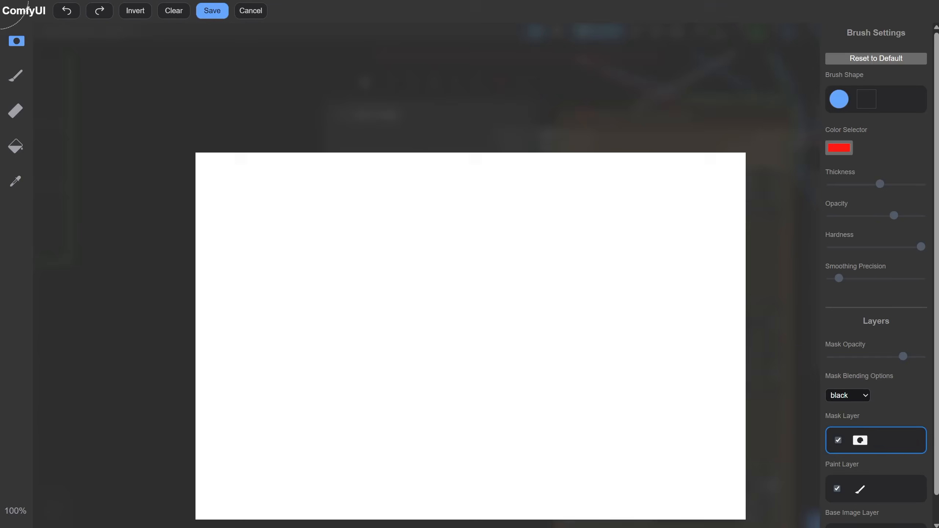
scroll(472, 188, "down", 1)
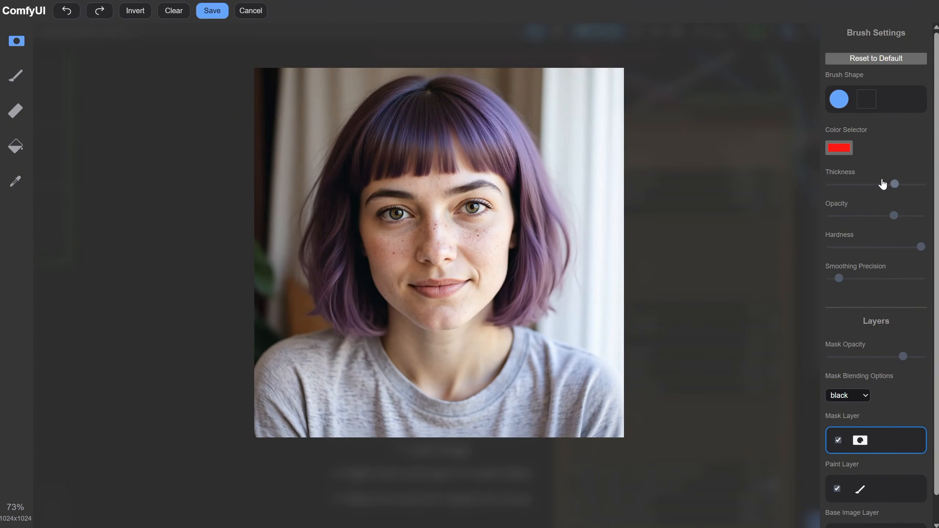
left_click_drag(883, 184, 872, 183)
mouse_move(356, 105)
left_mouse_down()
mouse_move(507, 83)
mouse_move(366, 85)
mouse_move(324, 66)
mouse_move(423, 98)
mouse_move(337, 101)
mouse_move(367, 89)
mouse_move(422, 121)
mouse_move(336, 102)
mouse_move(407, 124)
mouse_move(499, 111)
mouse_move(514, 78)
mouse_move(528, 72)
mouse_move(523, 110)
mouse_move(461, 138)
mouse_move(378, 132)
mouse_move(320, 108)
mouse_move(333, 75)
mouse_move(340, 122)
mouse_move(439, 139)
mouse_move(516, 97)
mouse_move(548, 59)
mouse_move(432, 135)
left_mouse_up()
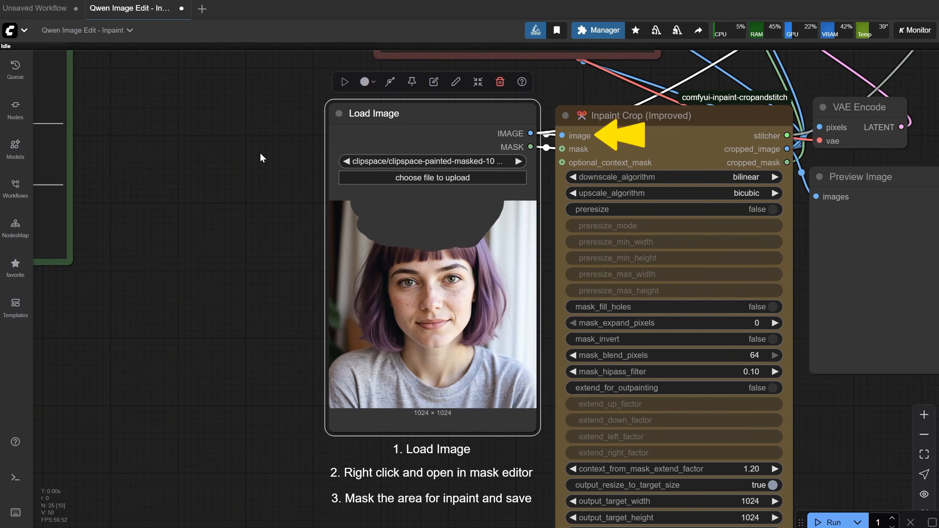
Review the Inpaint Crop node and the "add a silver tiara" prompt, and run the Inpaint workflow on the masked portrait
left_click_drag(260, 151, 180, 253)
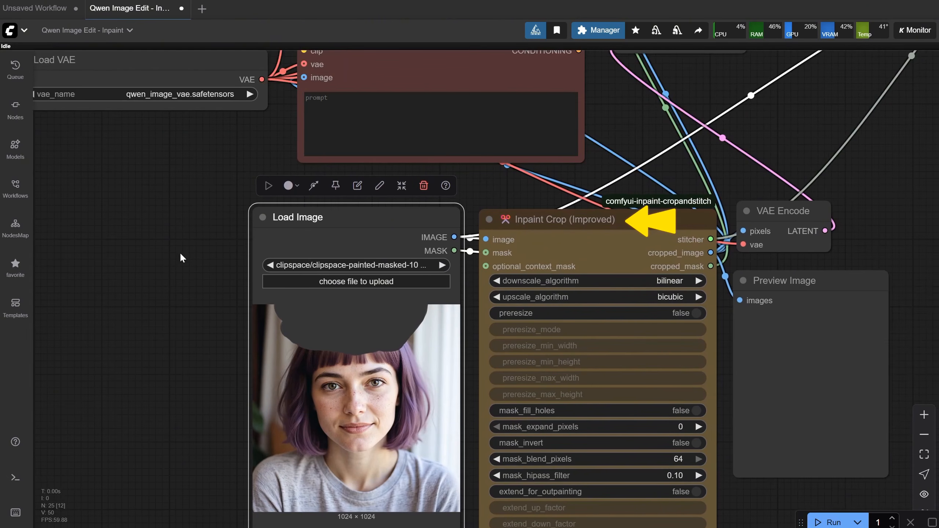
left_click_drag(180, 252, 79, 365)
left_click_drag(551, 232, 656, 357)
scroll(411, 192, "up", 6)
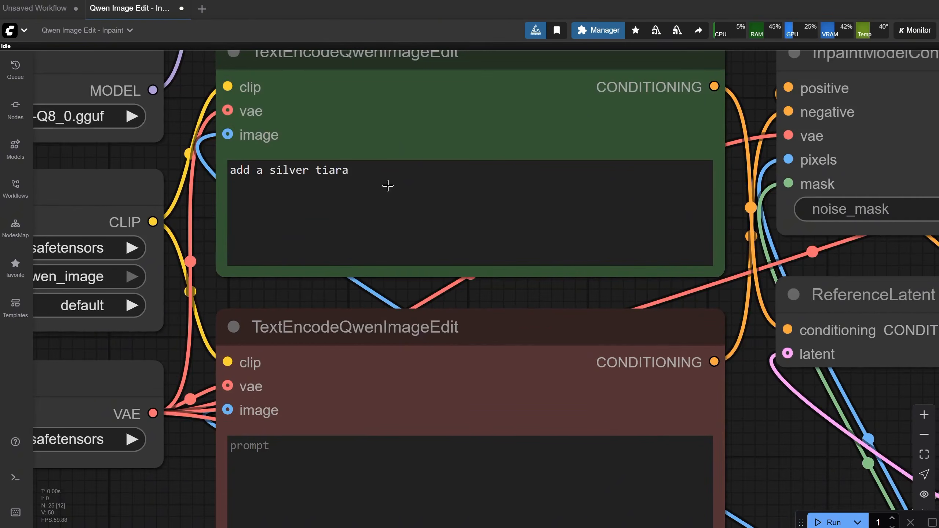
scroll(368, 178, "down", 8)
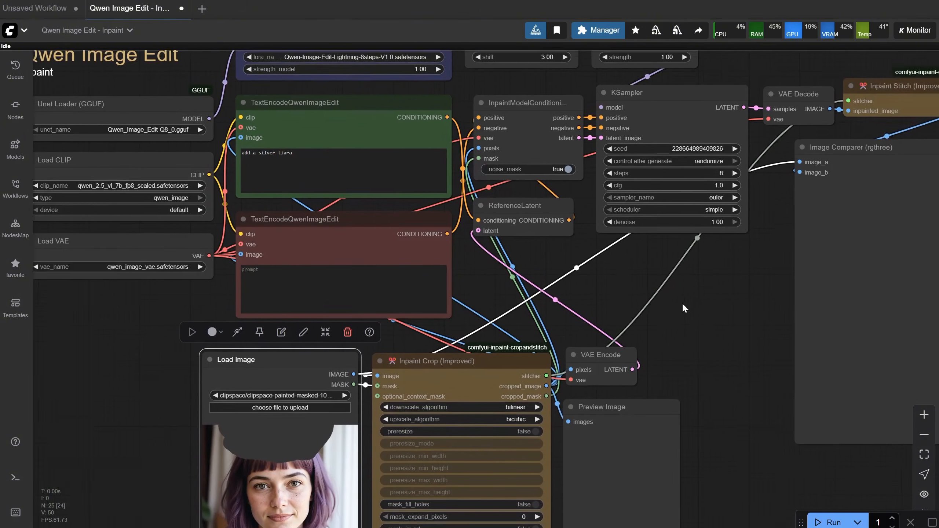
left_click_drag(698, 307, 581, 222)
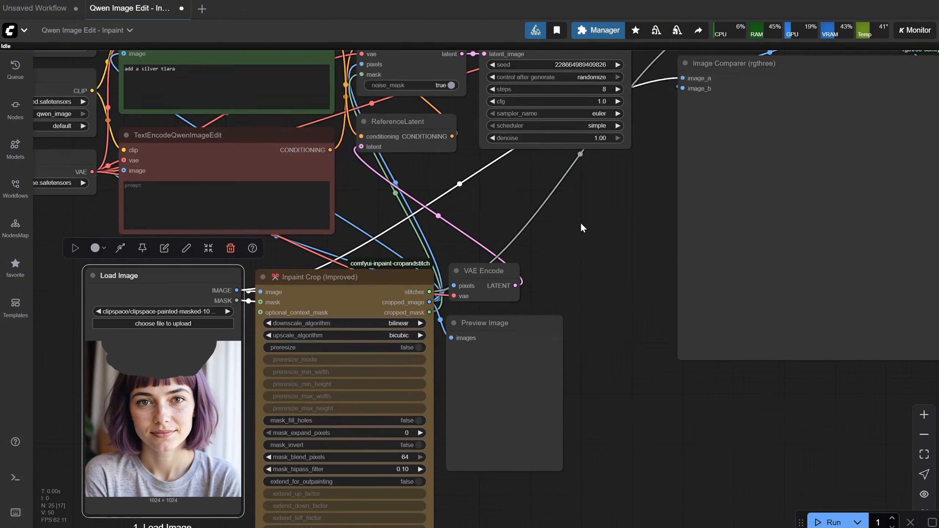
left_click(829, 521)
Compare the original portrait in the Image Comparer node with the inpainted result in the Save Image node
left_click_drag(652, 351, 696, 272)
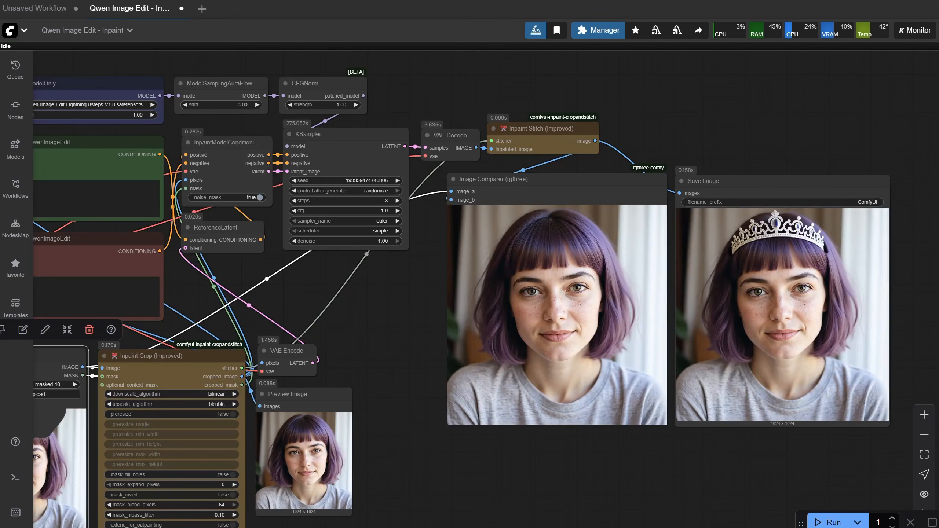
scroll(780, 129, "up", 5)
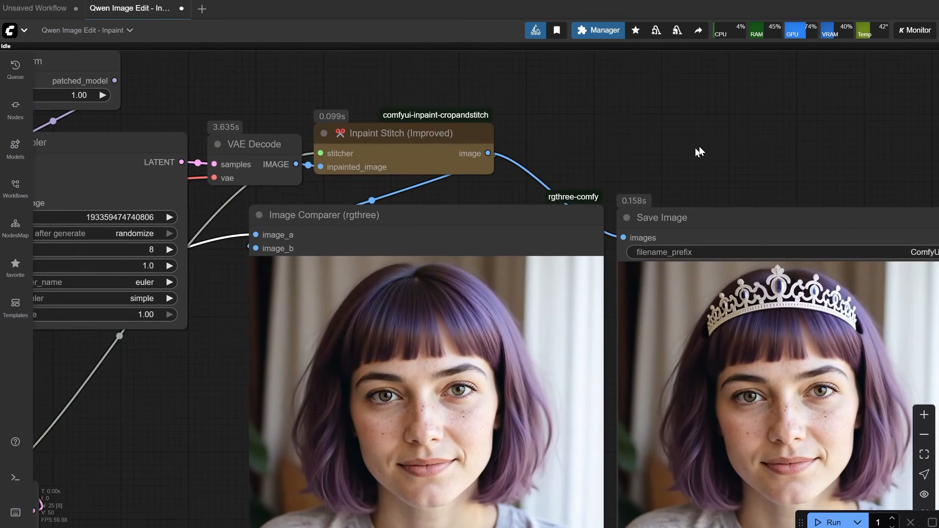
left_click_drag(698, 150, 750, 27)
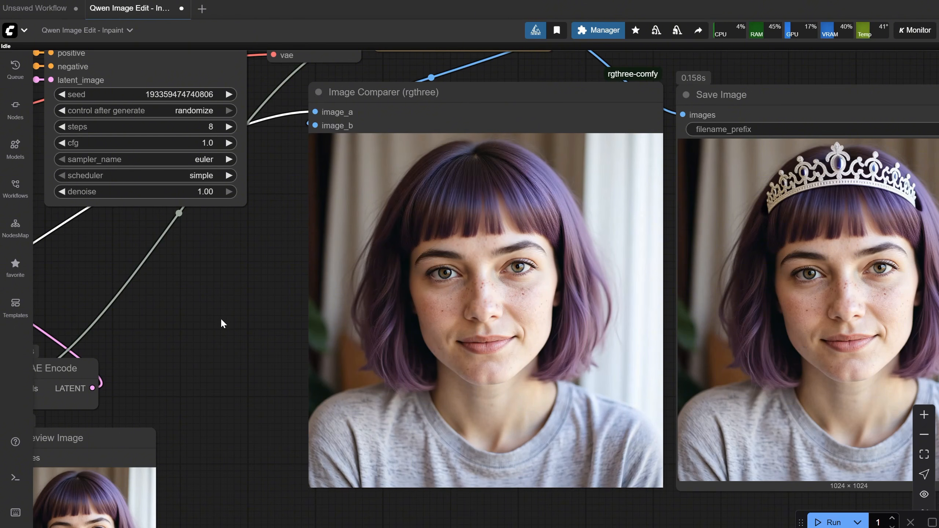
Clear the portrait's existing mask in the mask editor, mask all of the woman's hair instead and save
scroll(221, 320, "down", 3)
left_click_drag(223, 317, 632, 175)
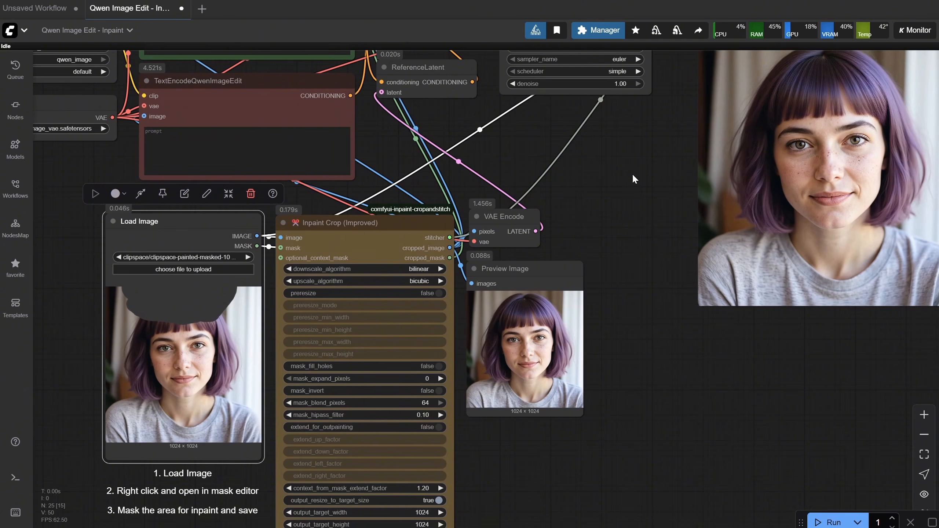
left_click_drag(633, 173, 667, 130)
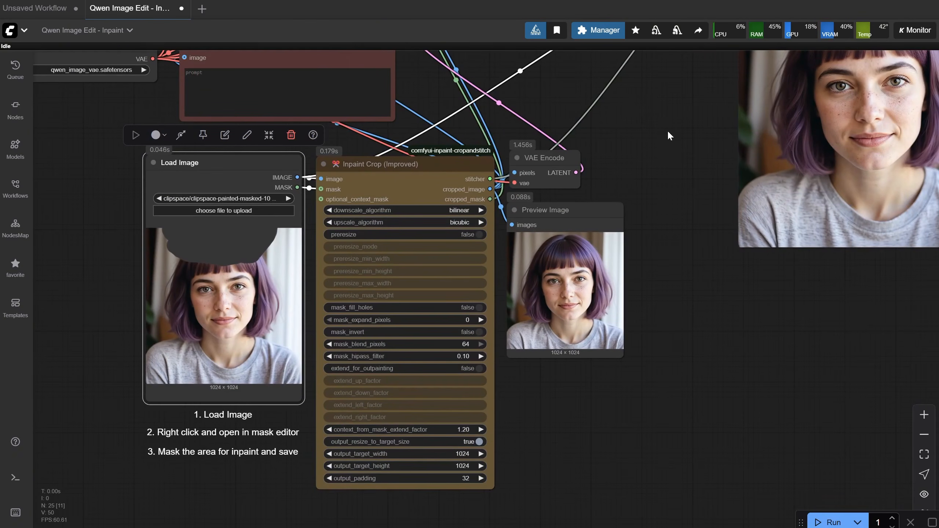
right_click(214, 318)
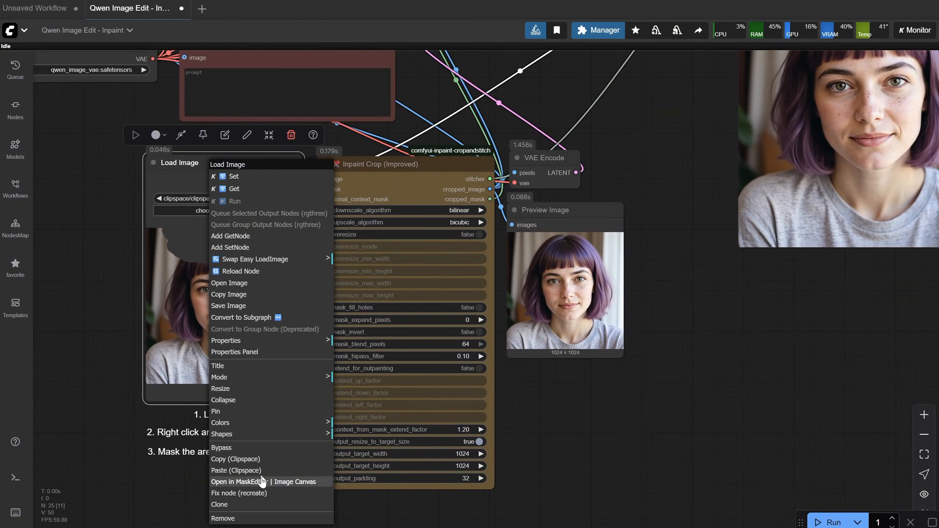
left_click(247, 482)
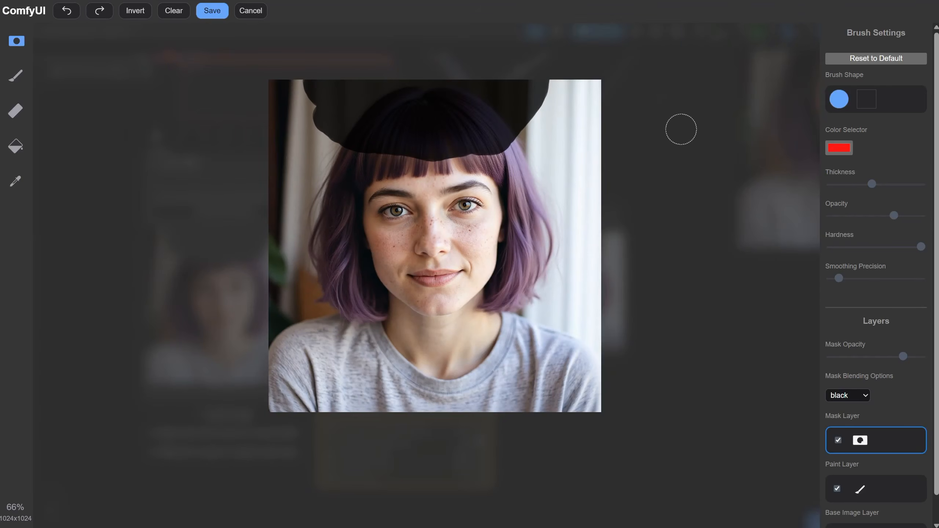
left_click(174, 13)
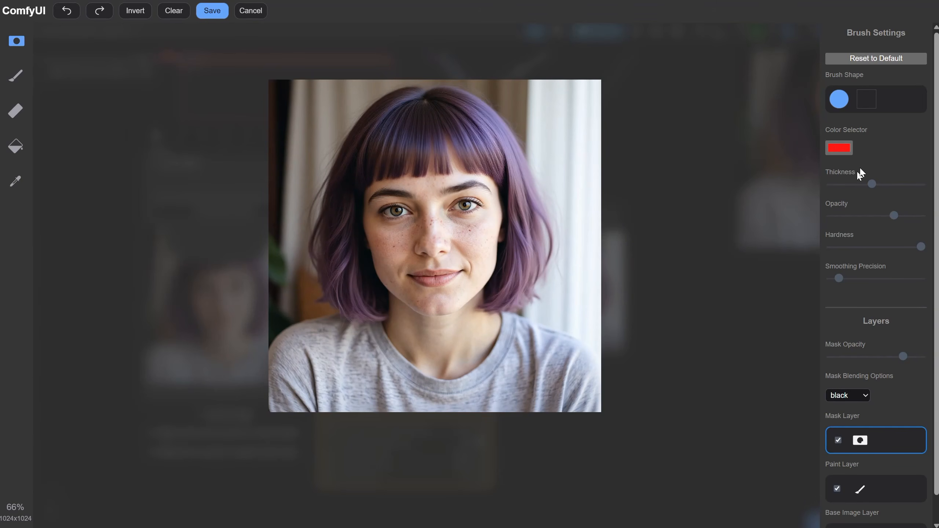
mouse_move(369, 299)
left_mouse_down()
mouse_move(350, 244)
mouse_move(356, 312)
mouse_move(333, 294)
mouse_move(319, 240)
mouse_move(329, 201)
mouse_move(367, 148)
mouse_move(375, 165)
mouse_move(490, 163)
mouse_move(518, 236)
mouse_move(513, 303)
mouse_move(545, 216)
mouse_move(423, 100)
mouse_move(337, 171)
mouse_move(456, 128)
left_mouse_up()
left_click(202, 8)
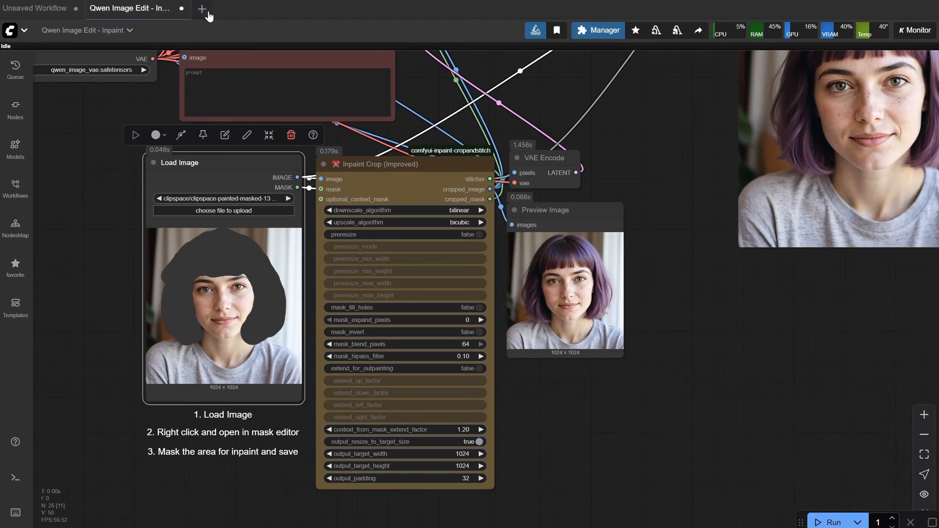
Replace the positive prompt with "change the color of the hair to pink" and run the Inpaint workflow
left_click_drag(62, 208, 127, 379)
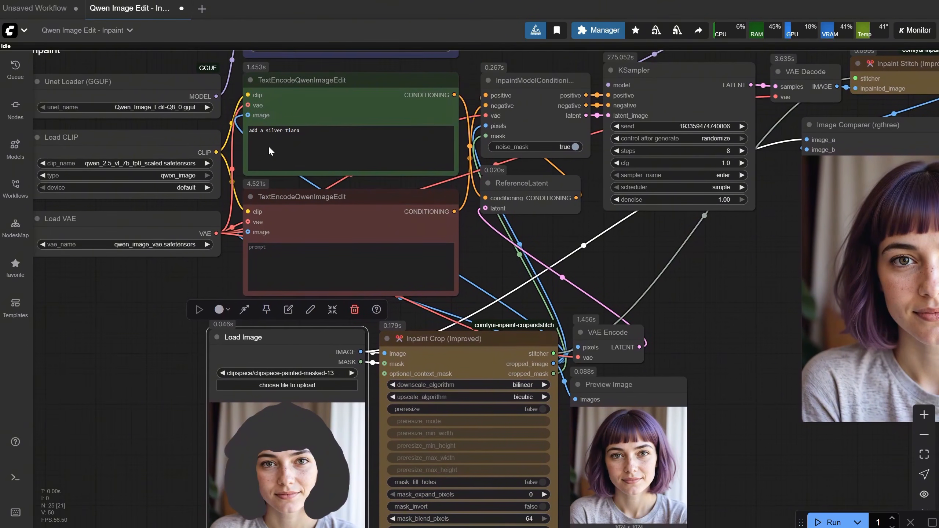
left_click_drag(331, 147, 189, 132)
scroll(331, 163, "up", 2)
type("change the color of the hair to pink")
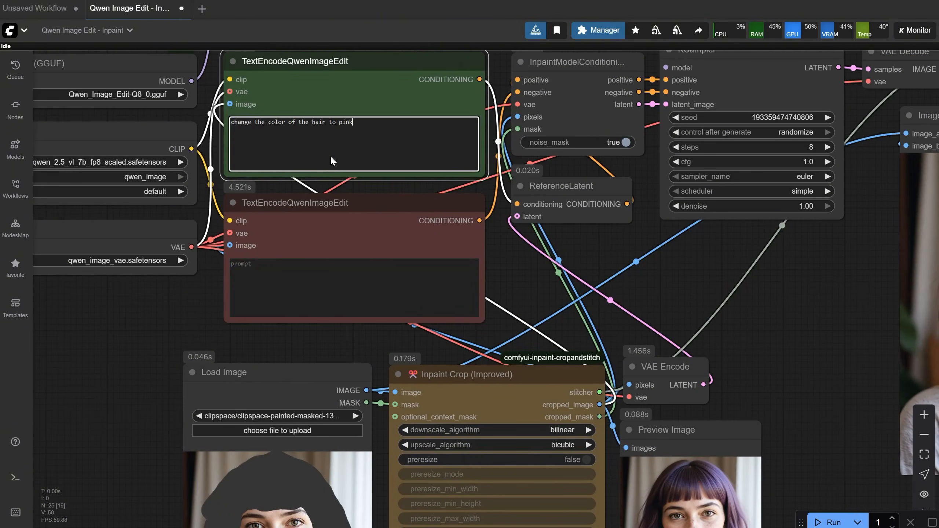
scroll(584, 267, "down", 2)
left_click(833, 522)
Inspect the hair edit up close and compare it with the original portrait in the Image Comparer node
left_click_drag(742, 348, 566, 235)
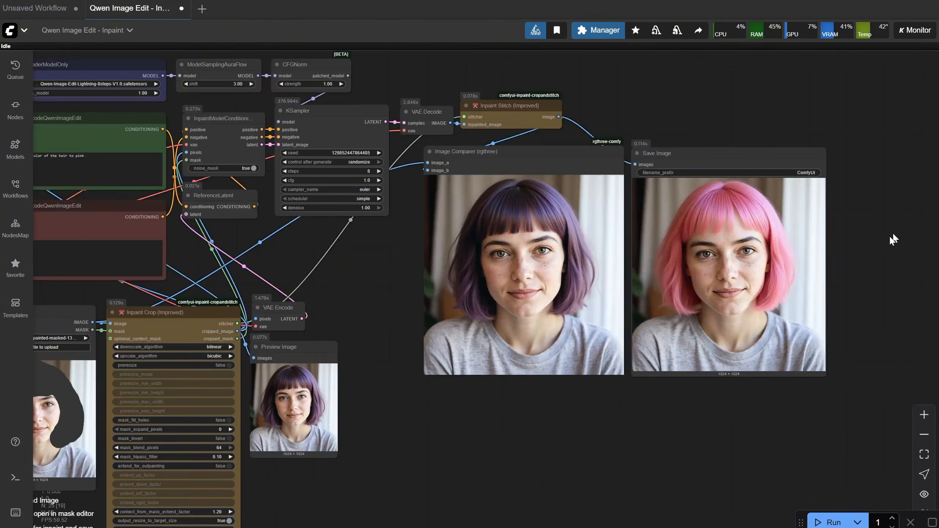
scroll(889, 225, "up", 5)
left_click_drag(858, 228, 897, 193)
scroll(889, 200, "up", 3)
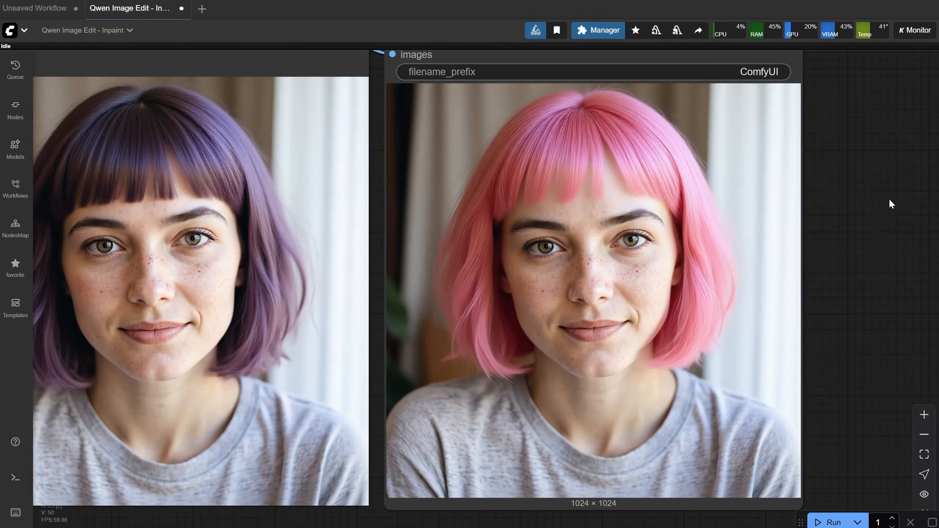
scroll(695, 221, "down", 2)
scroll(270, 307, "up", 3)
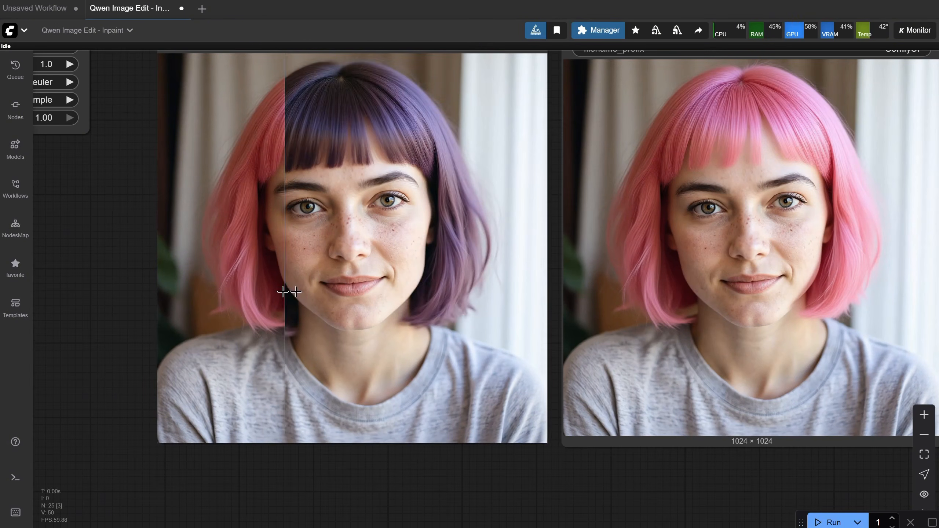
scroll(438, 266, "up", 5)
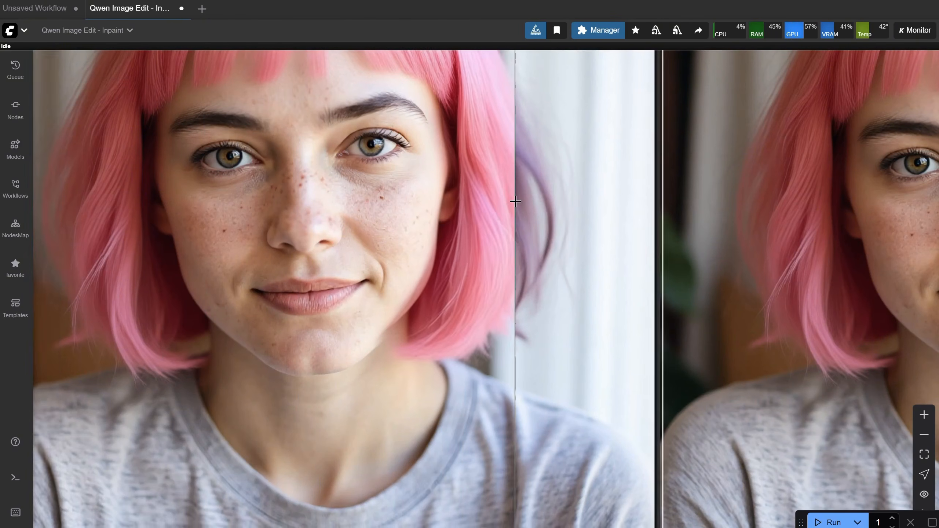
scroll(514, 200, "down", 2)
scroll(515, 200, "down", 2)
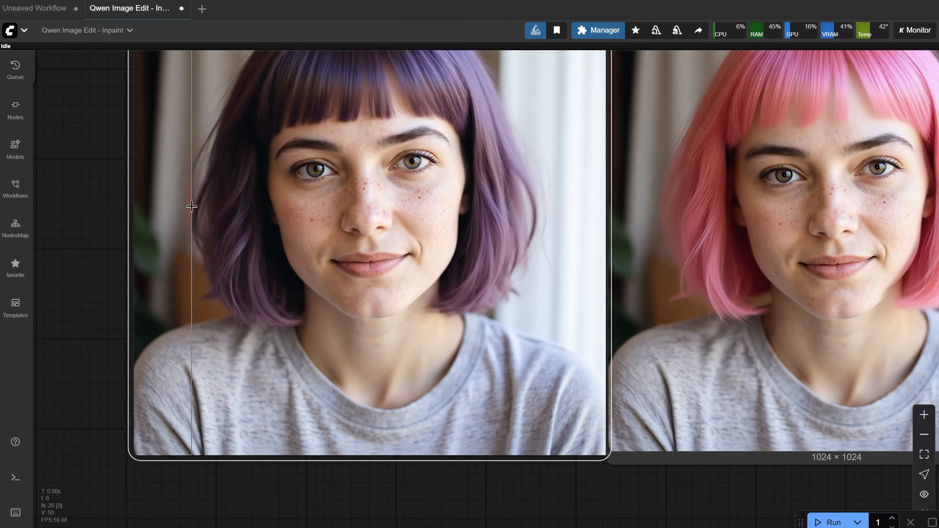
scroll(536, 233, "down", 3)
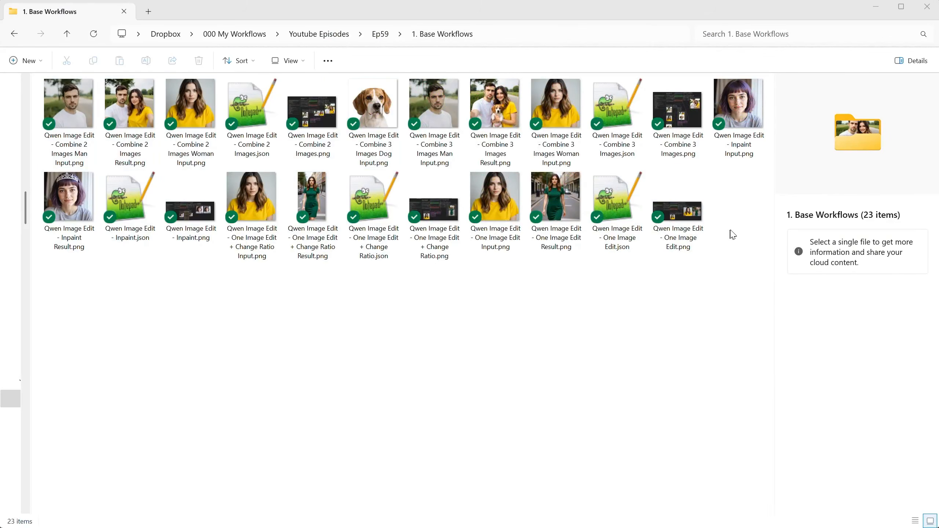
Switch to File Explorer and load Qwen Image Edit - Add Items.json from Ep59's 2. Add and Remove folder into ComfyUI
left_click(379, 35)
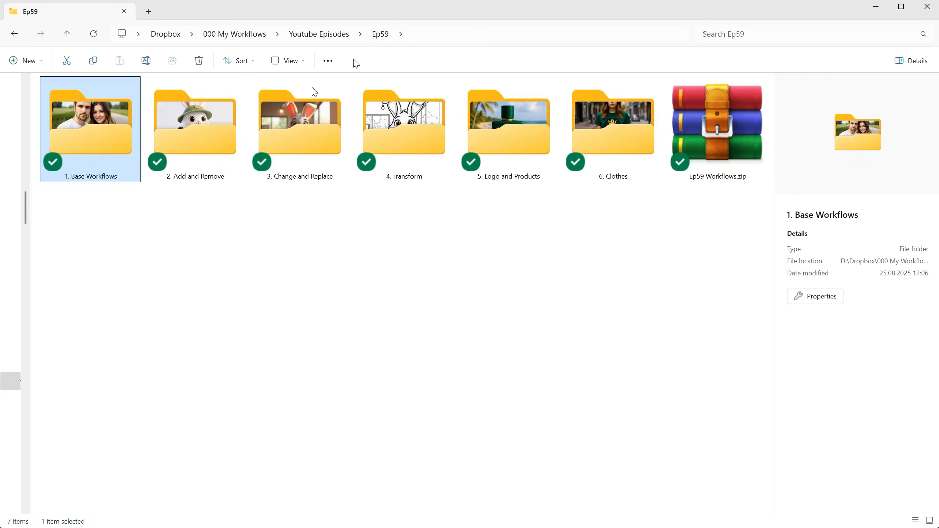
left_click(213, 127)
double_click(214, 127)
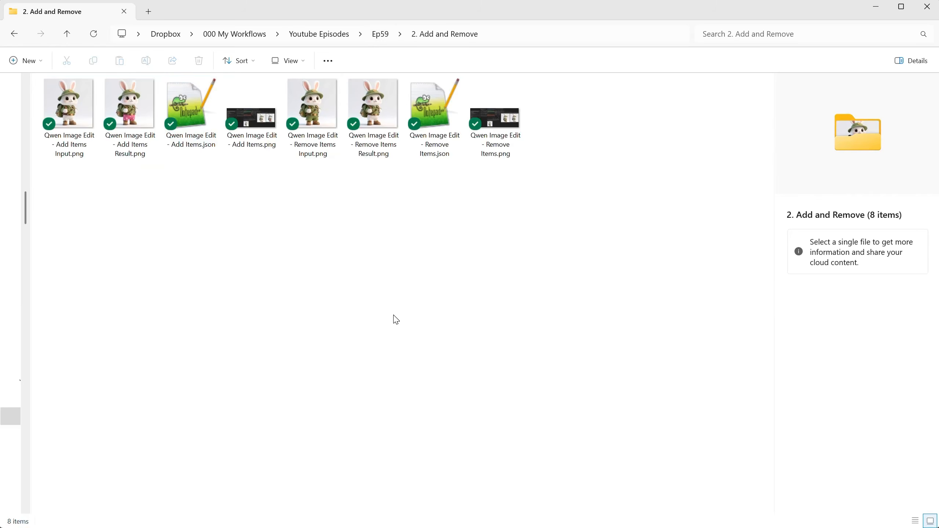
left_click(183, 116)
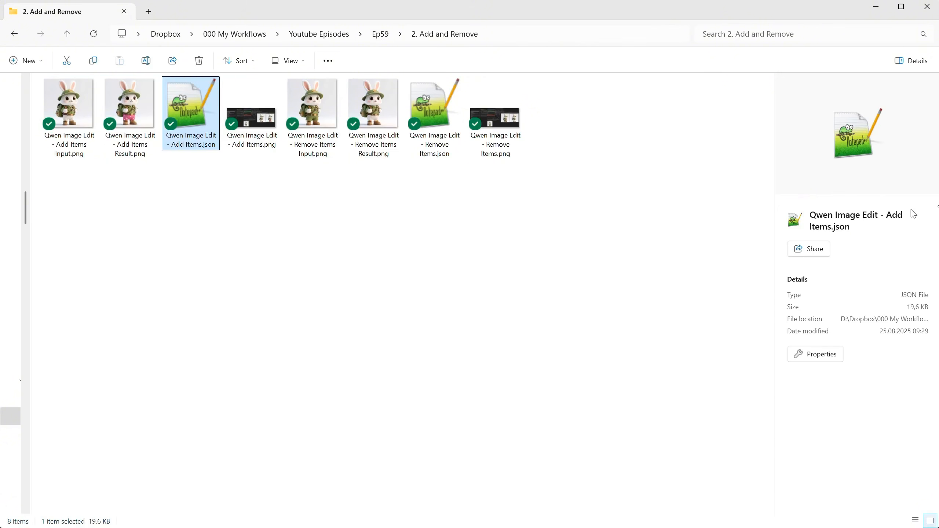
left_click_drag(183, 125, 380, 1)
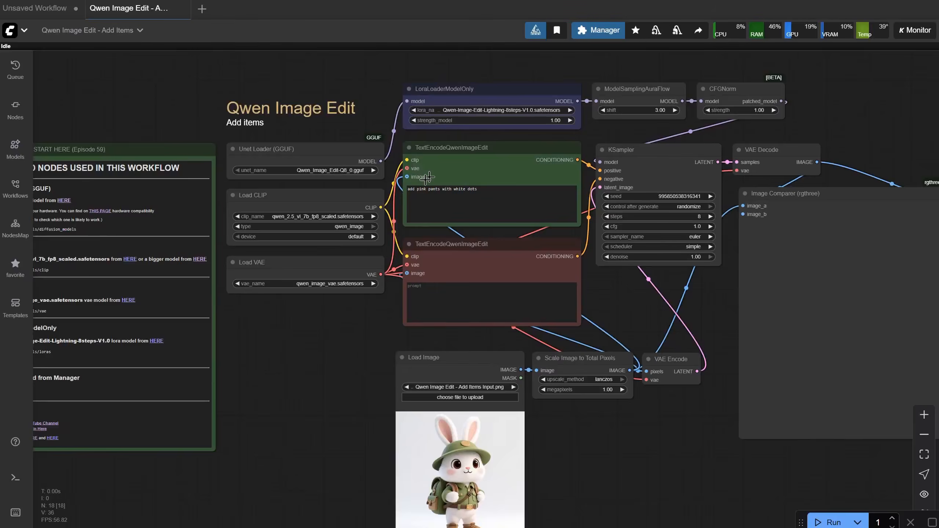
Check the positive prompt and the rabbit input image in the Add Items workflow
scroll(476, 202, "up", 8)
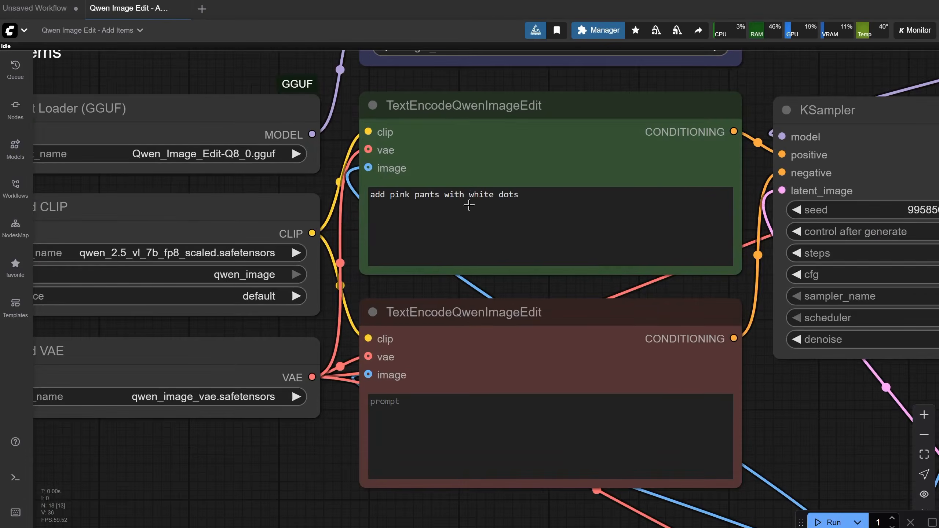
scroll(476, 202, "down", 5)
scroll(505, 207, "down", 1)
left_click_drag(350, 403, 252, 235)
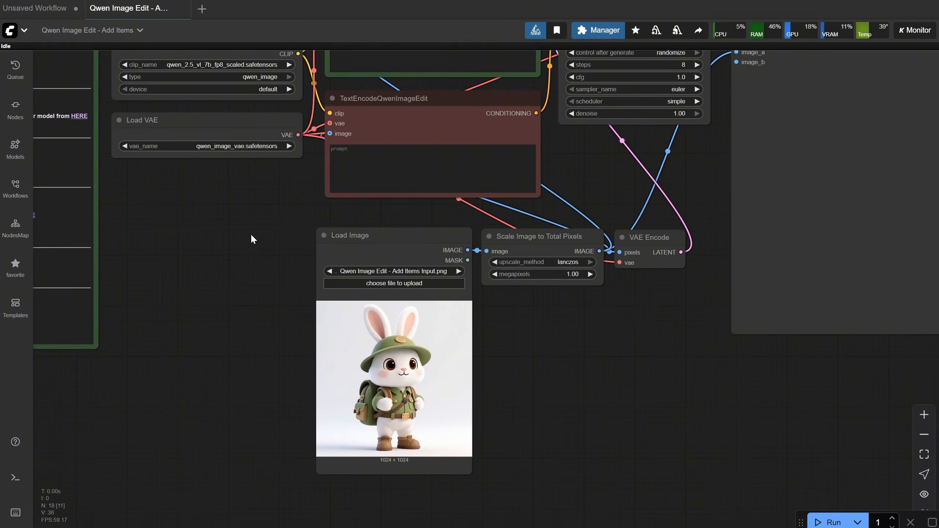
Run the Add Items workflow on the rabbit input image
scroll(510, 378, "up", 3)
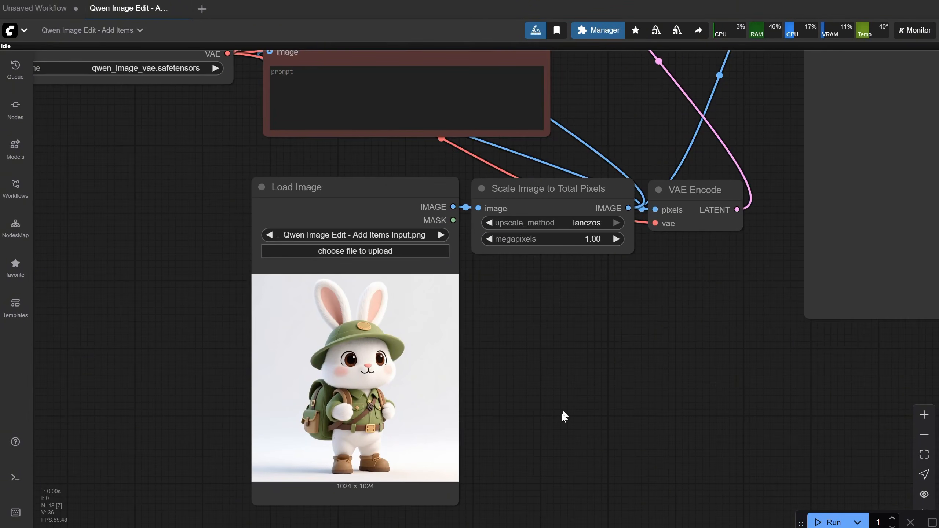
scroll(571, 392, "down", 3)
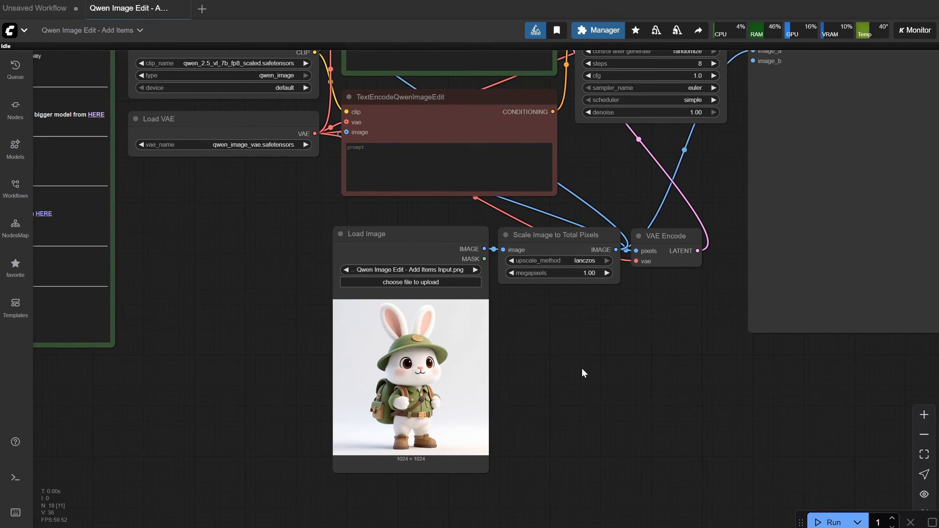
left_click(830, 522)
left_click_drag(687, 331, 561, 433)
Compare the rabbit with added pants against the original in the Image Comparer and Save Image nodes
scroll(571, 489, "up", 4)
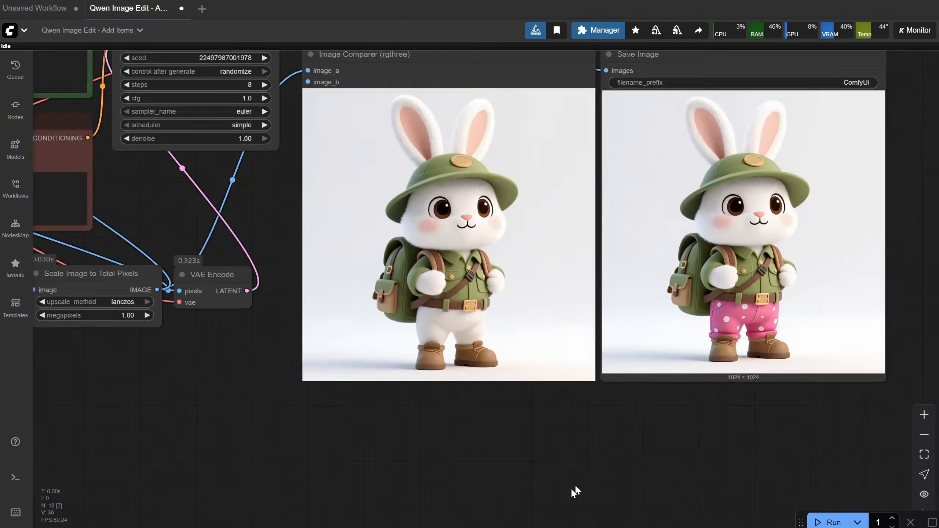
left_click_drag(684, 404, 768, 527)
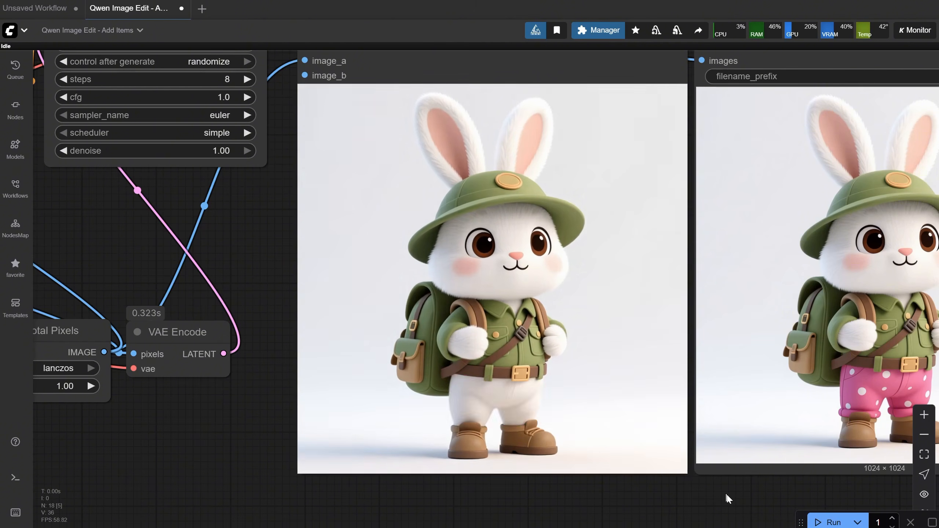
scroll(620, 420, "down", 3)
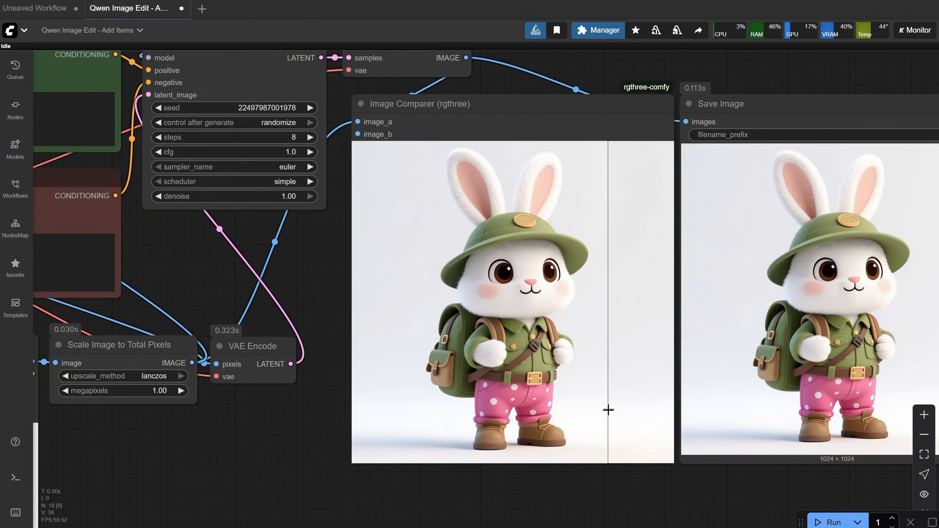
scroll(689, 470, "down", 1)
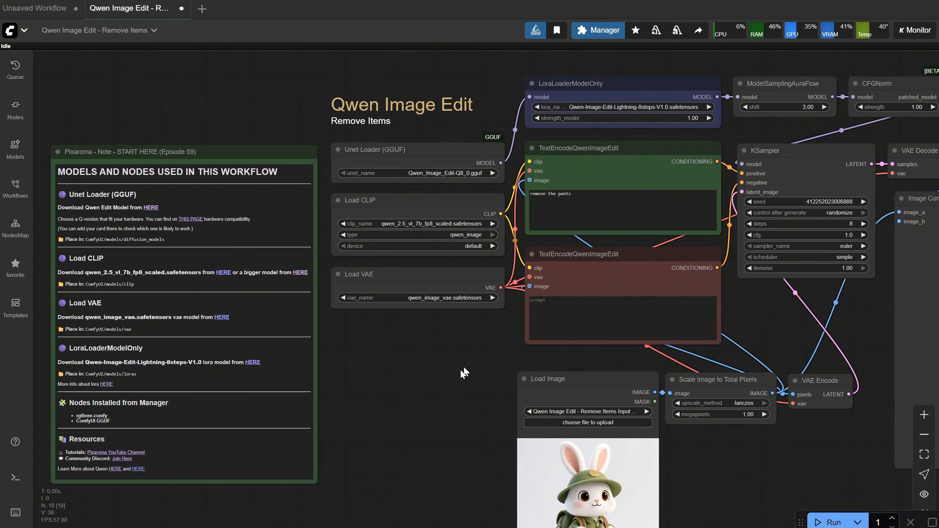
Check the prompt and rabbit image in the Remove Items workflow, and run it to remove the pants
scroll(464, 372, "up", 4)
left_click_drag(464, 371, 305, 423)
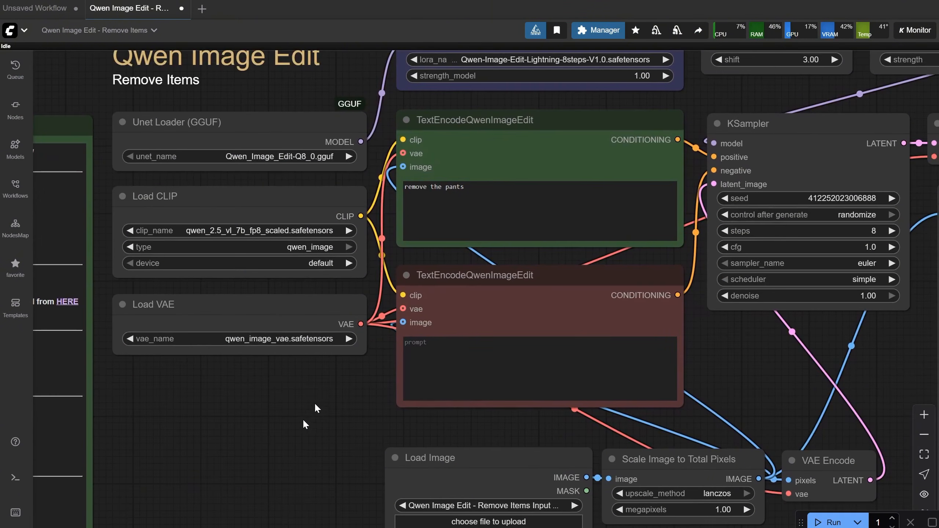
left_click(486, 188)
left_click_drag(300, 479, 189, 209)
left_click(834, 517)
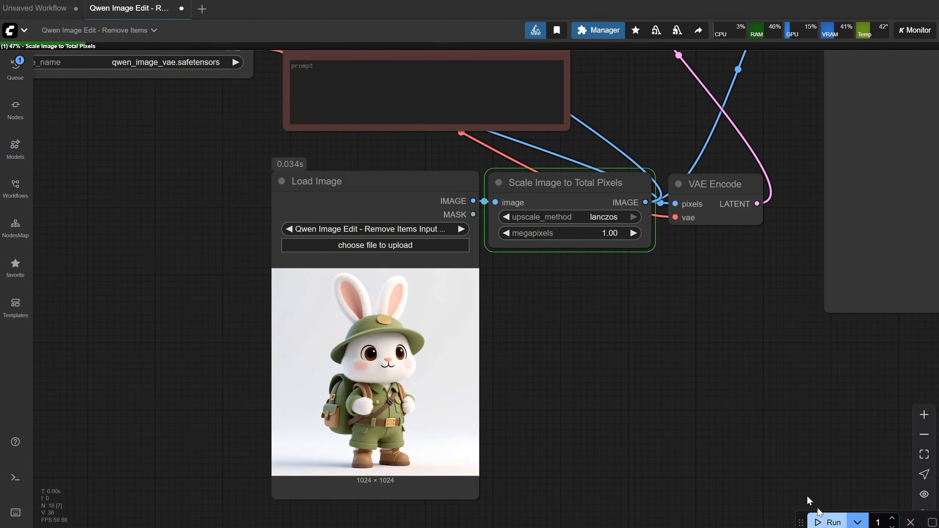
Compare the clothing removal result with the original rabbit, and run the Remove Items workflow again
scroll(731, 393, "down", 3)
left_click_drag(730, 393, 542, 388)
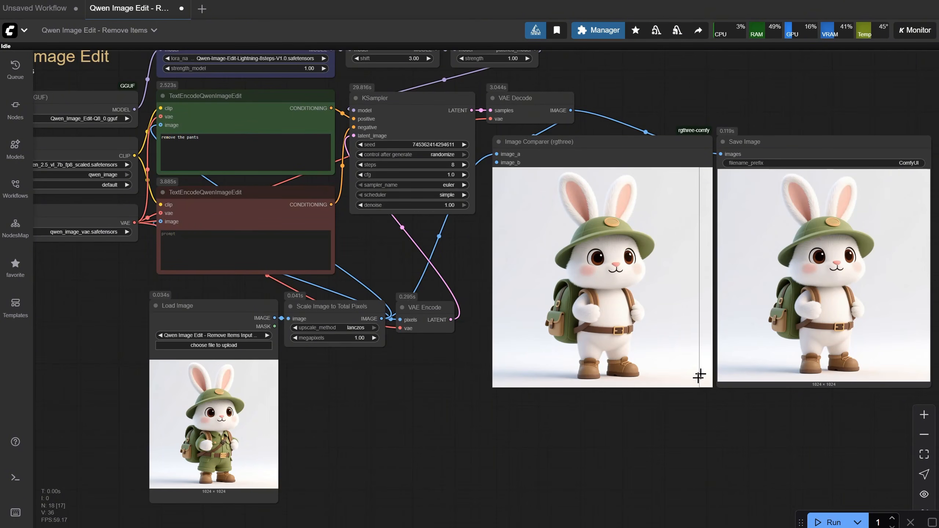
scroll(699, 375, "up", 3)
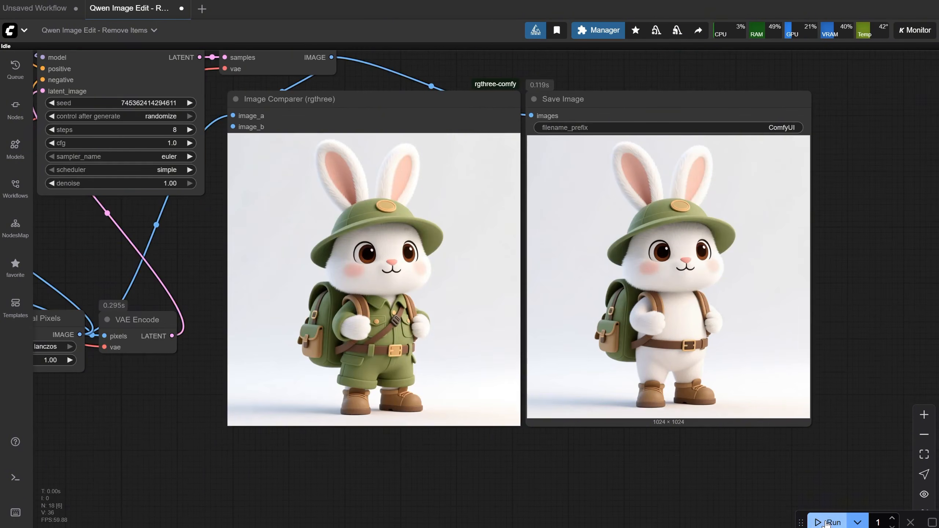
left_click(832, 523)
scroll(276, 165, "down", 1)
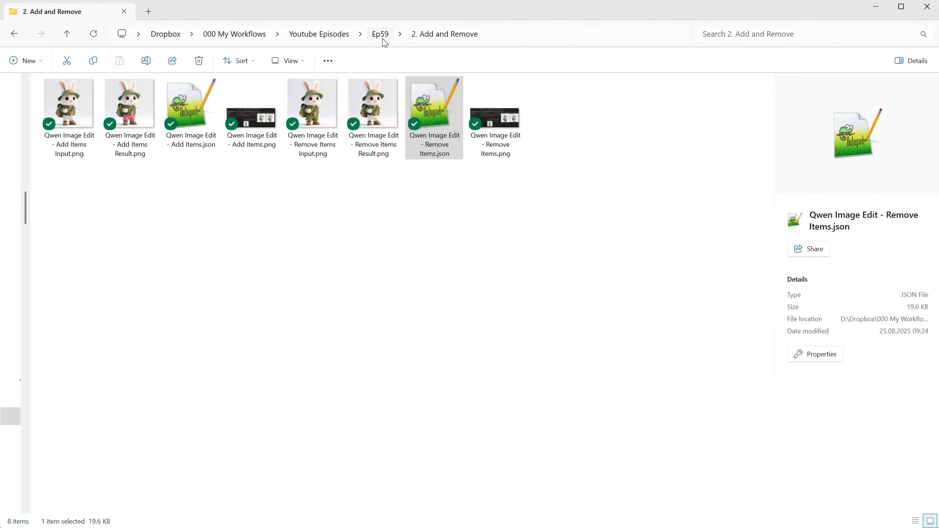
Load Qwen Image Edit - Change Ratio.json from Ep59's 3. Change and Replace folder into ComfyUI
left_click(382, 35)
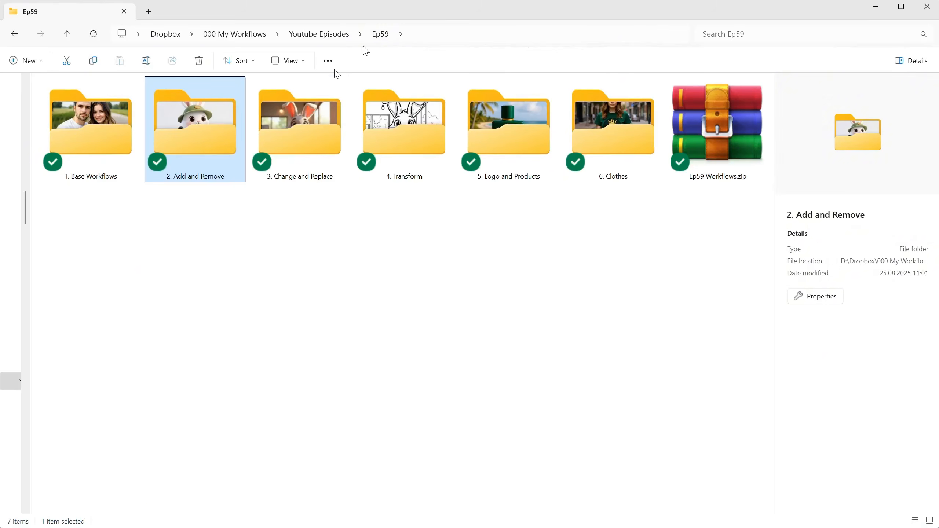
double_click(315, 143)
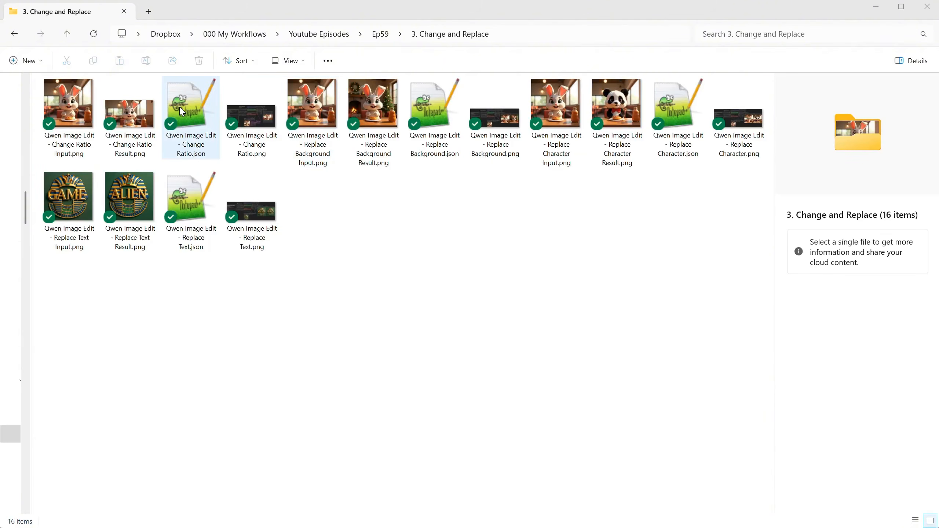
left_click(182, 111)
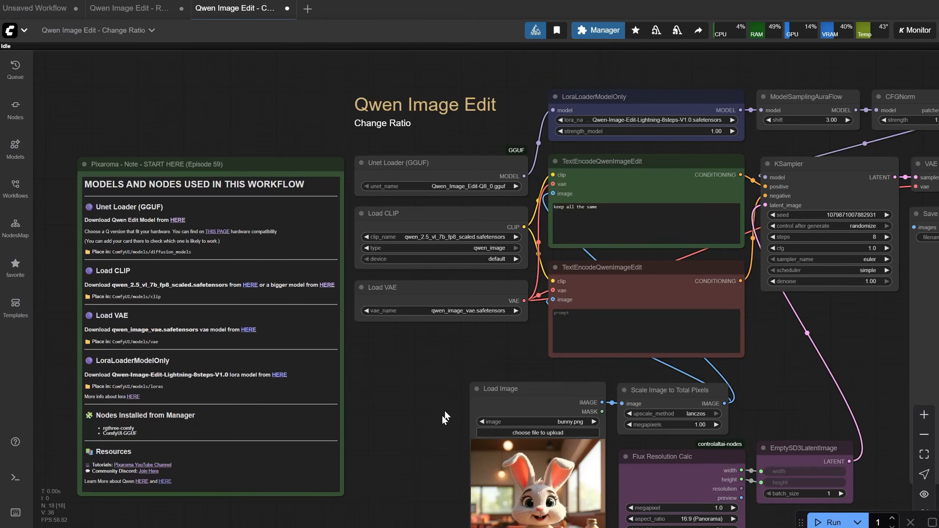
Check the positive prompt of the Change Ratio workflow
scroll(477, 218, "up", 10)
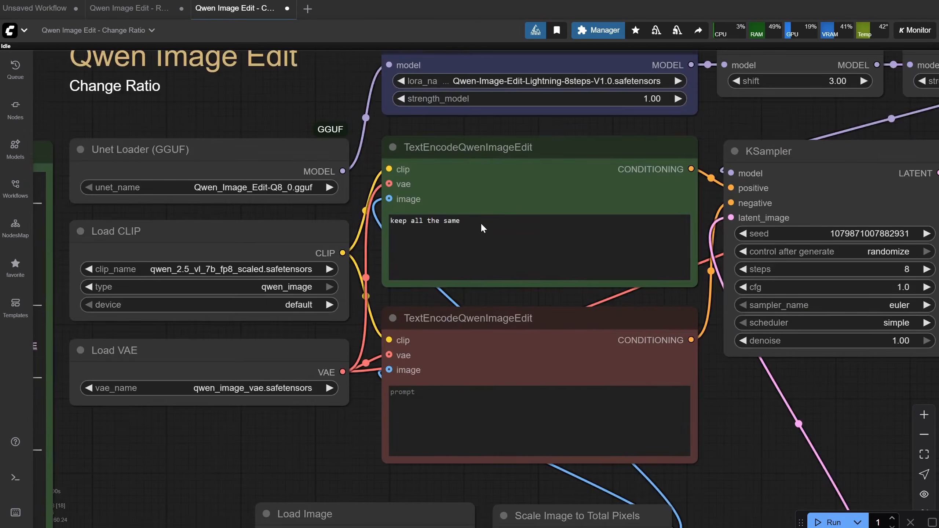
left_click(353, 200)
key("ctrl+a")
scroll(360, 185, "down", 10)
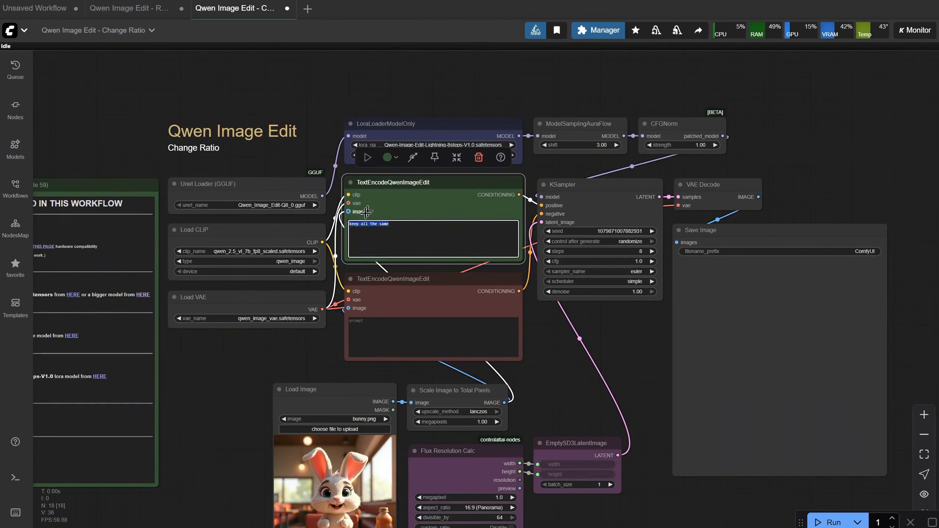
left_click(591, 395)
Choose the 16:9 (Panorama) aspect ratio in the Flux Resolution Calc node and run the workflow
scroll(561, 392, "up", 4)
left_click_drag(560, 367, 566, 218)
scroll(567, 220, "down", 1)
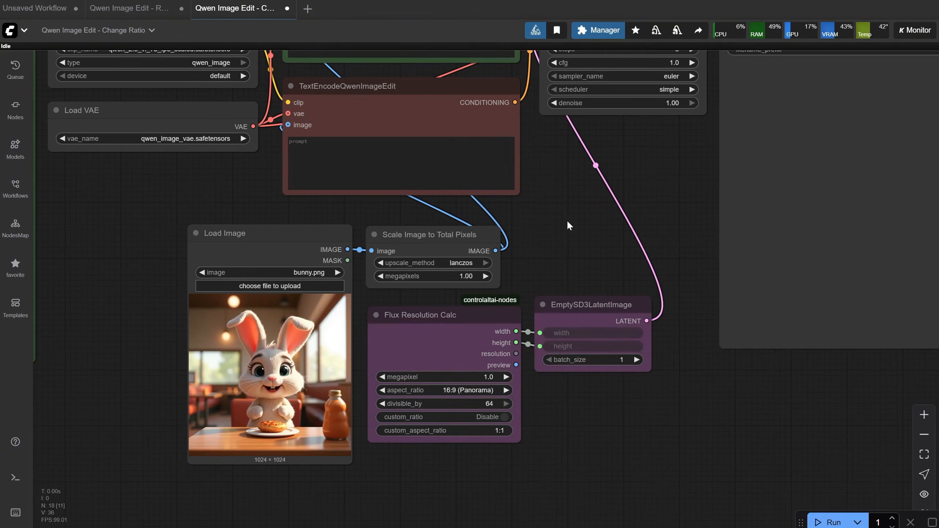
left_click(462, 390)
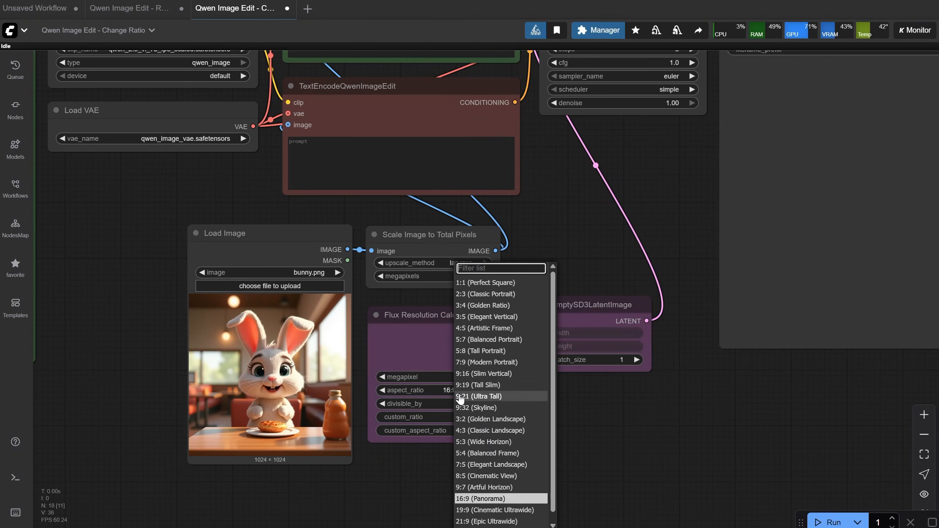
left_click(485, 497)
left_click(828, 523)
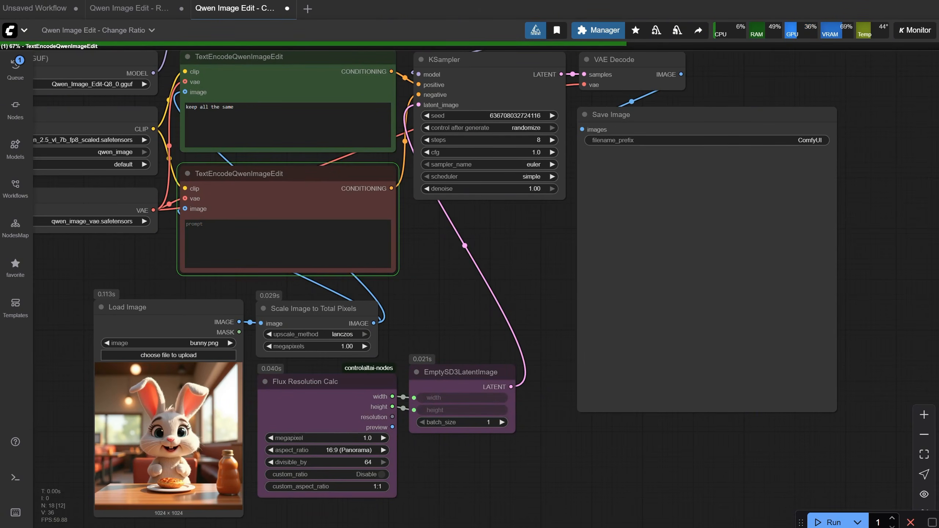
Inspect the panoramic bunny image up close in the Save Image node
scroll(910, 212, "up", 12)
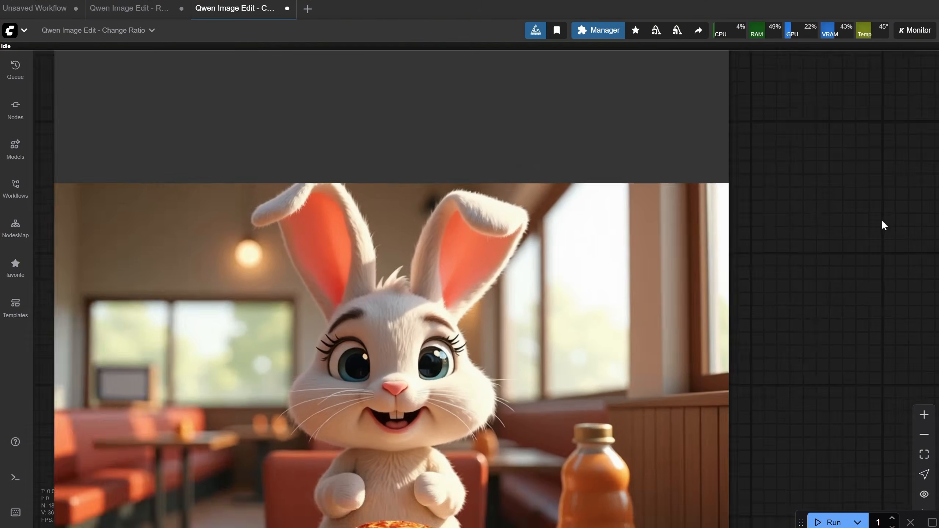
scroll(791, 337, "down", 3)
left_click_drag(787, 339, 870, 221)
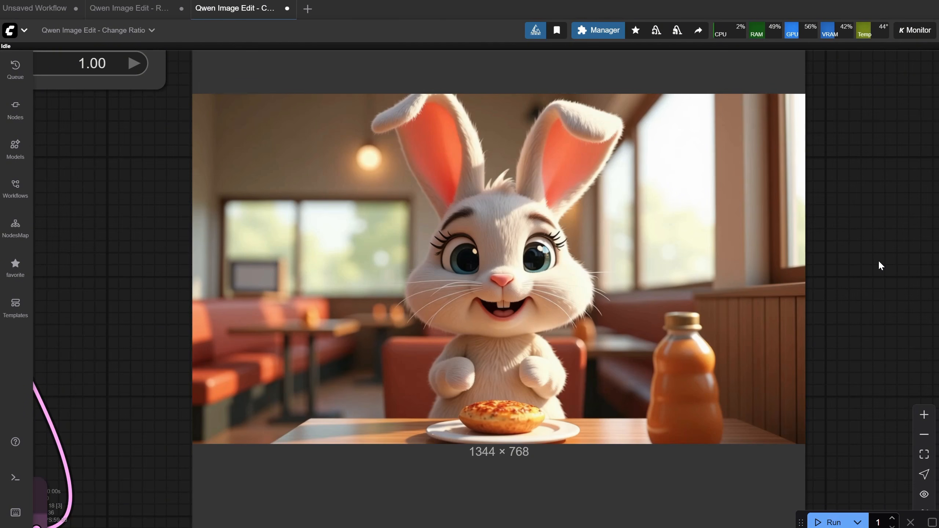
Set the Flux Resolution Calc aspect ratio to 9:16 (Slim Vertical) and run the workflow
scroll(878, 260, "down", 10)
scroll(415, 414, "up", 5)
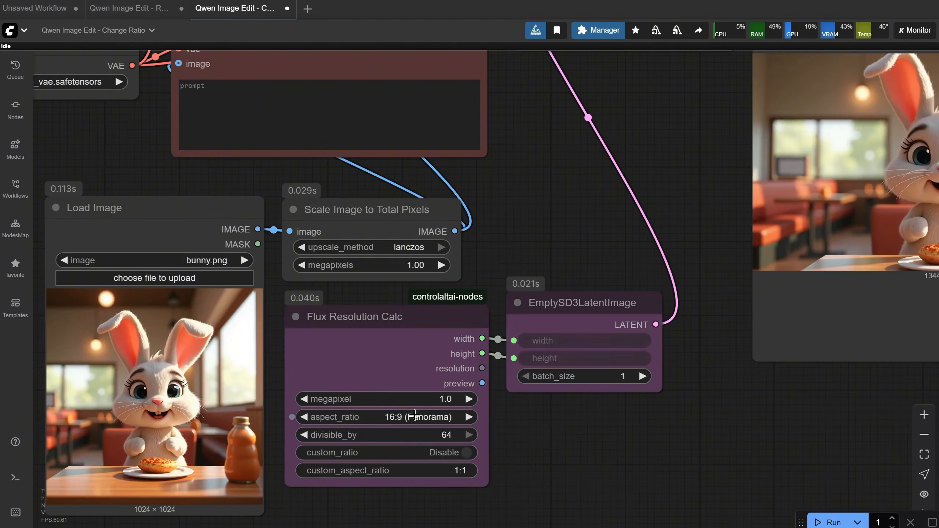
left_click(414, 416)
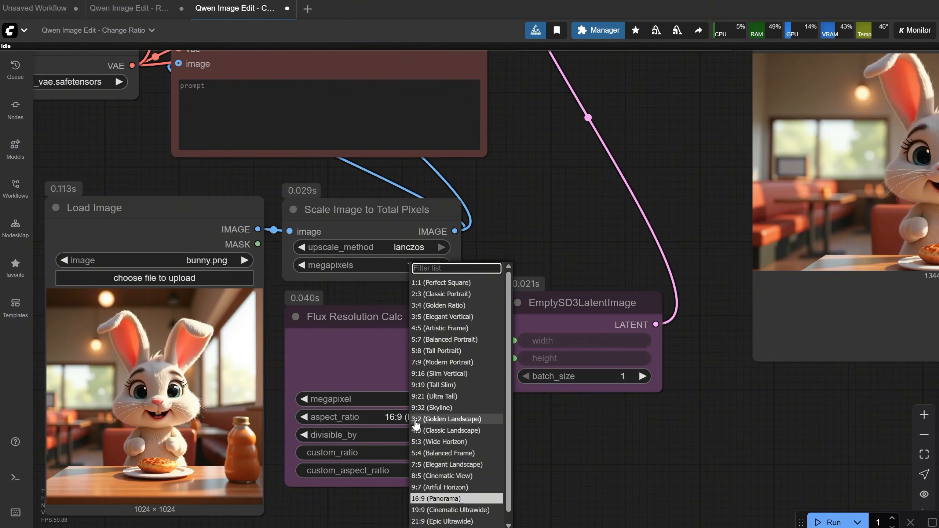
left_click(450, 376)
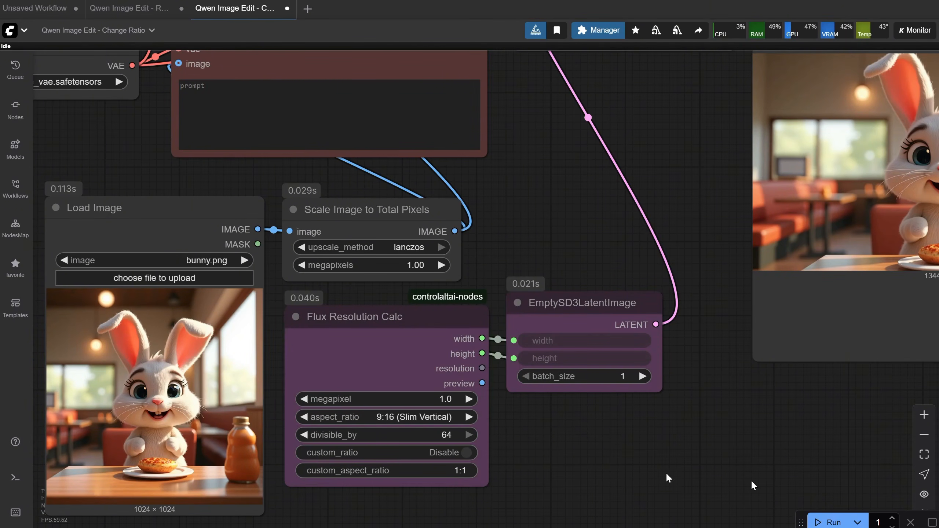
left_click(831, 522)
scroll(698, 409, "down", 5)
left_click_drag(823, 472, 686, 502)
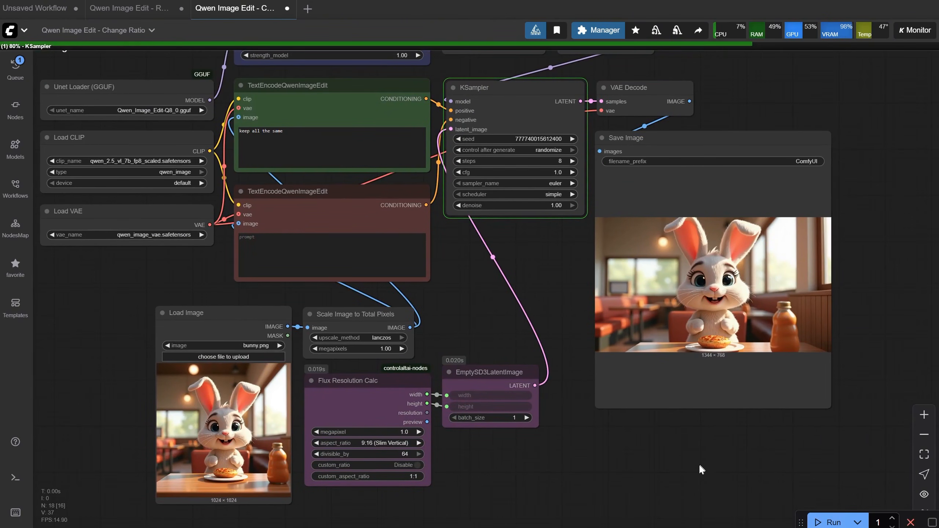
scroll(701, 469, "up", 1)
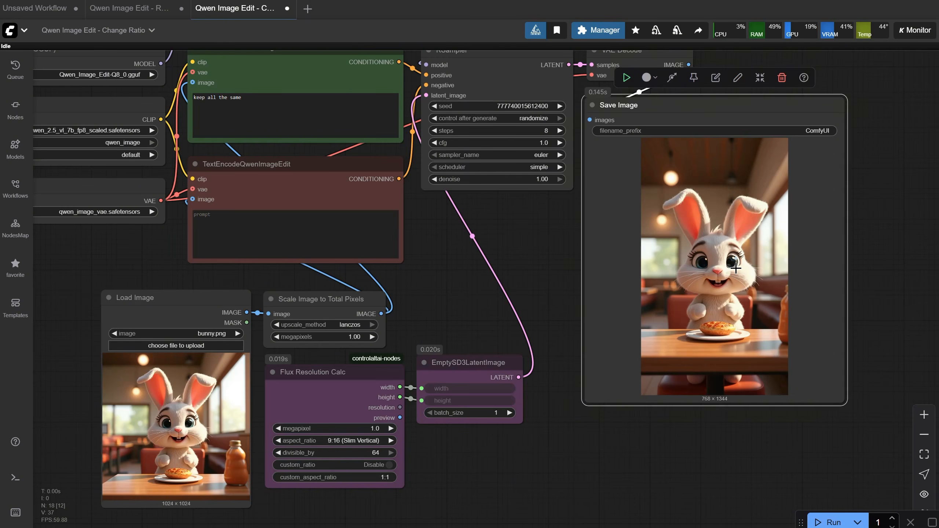
Copy the vertical bunny result from the Save Image node and paste it into the Load Image node
right_click(734, 149)
left_click(777, 278)
left_click(183, 407)
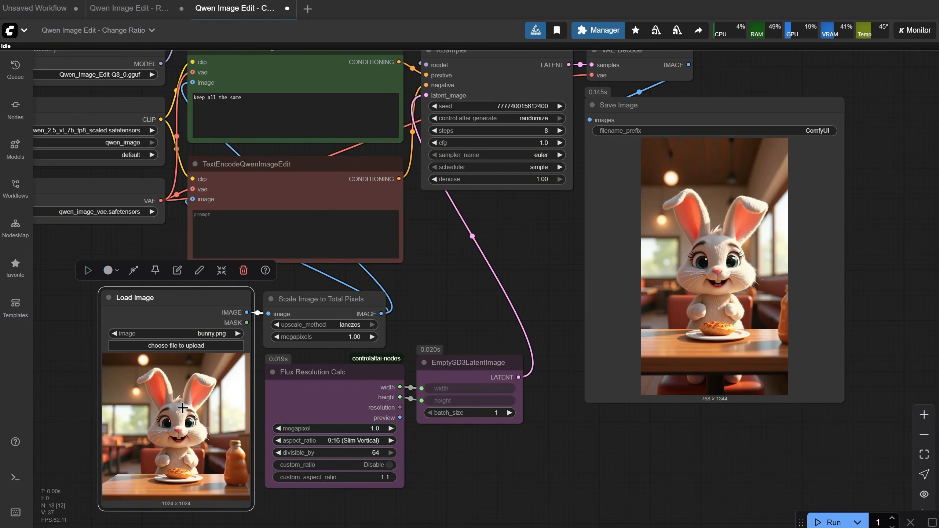
key("ctrl+v")
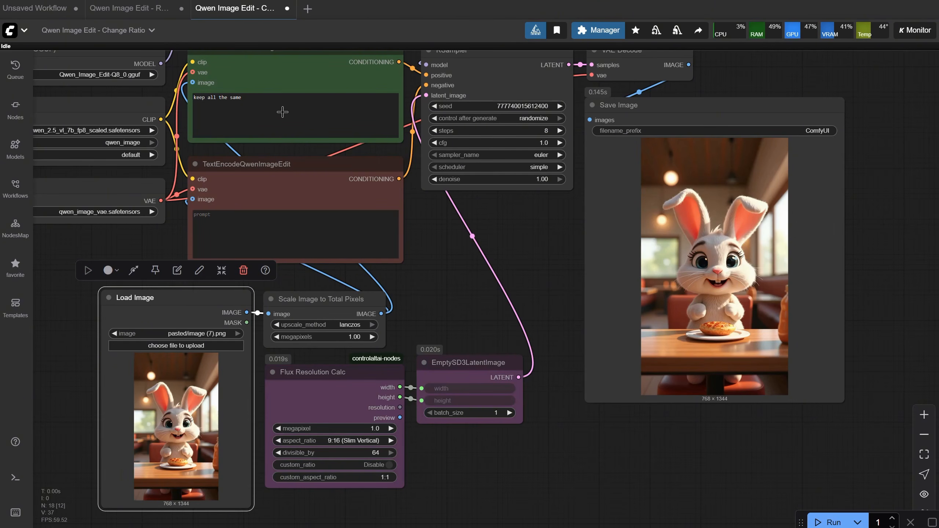
Replace the positive prompt with "zoom out" and run the workflow on the pasted vertical image
left_click(282, 112)
key("ctrl+a")
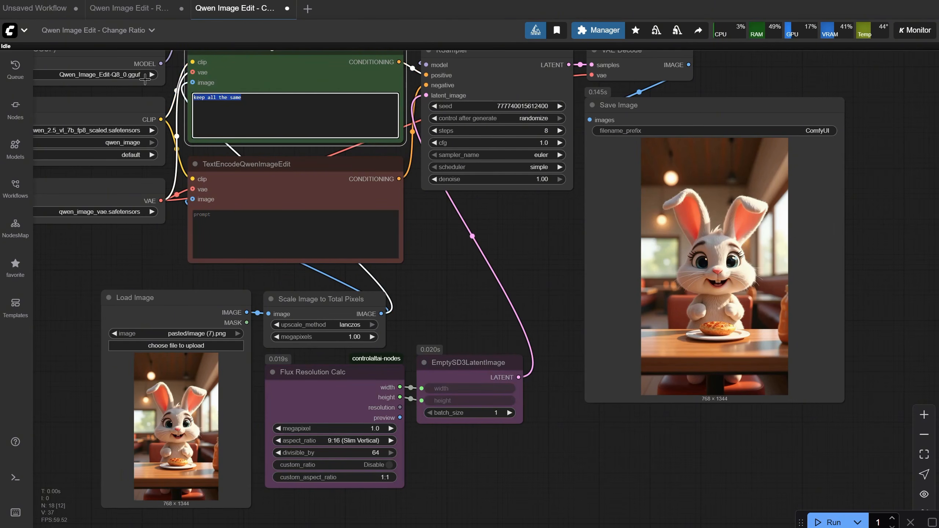
type("zoom out")
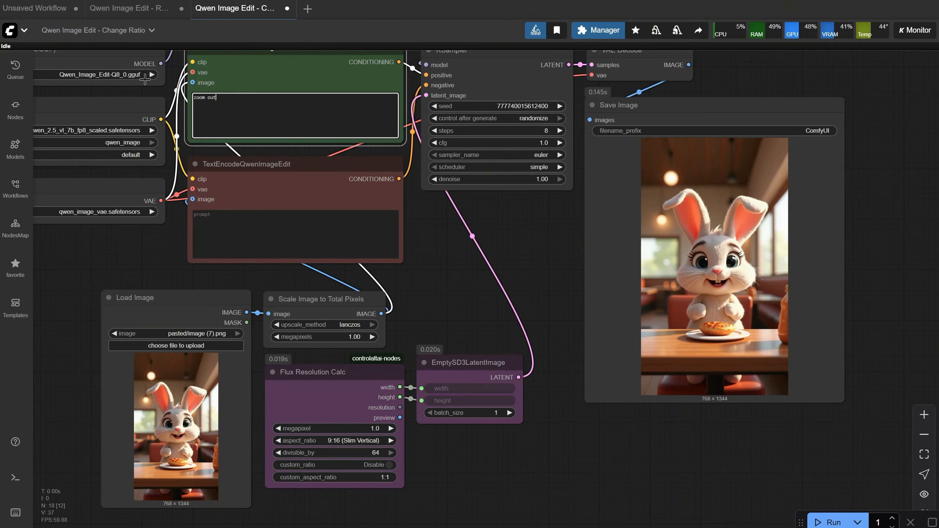
left_click(833, 522)
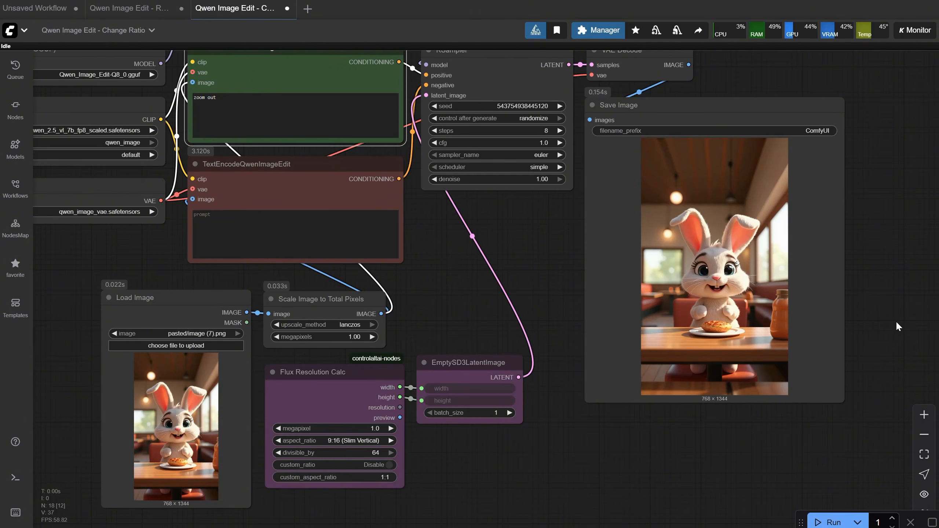
Change the positive prompt to "zoom in, closeup to the face", run the workflow and inspect the generated image
left_click(251, 102)
double_click(211, 98)
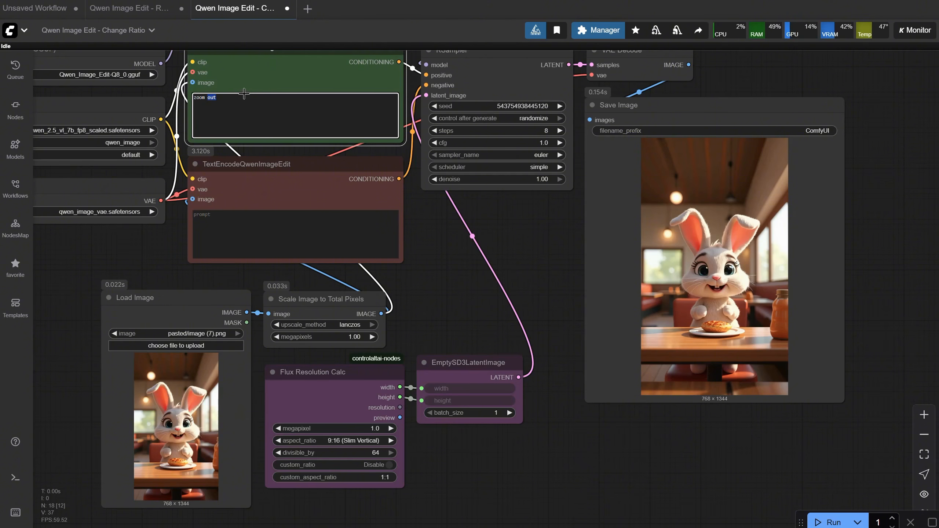
type("in, closeup to the face")
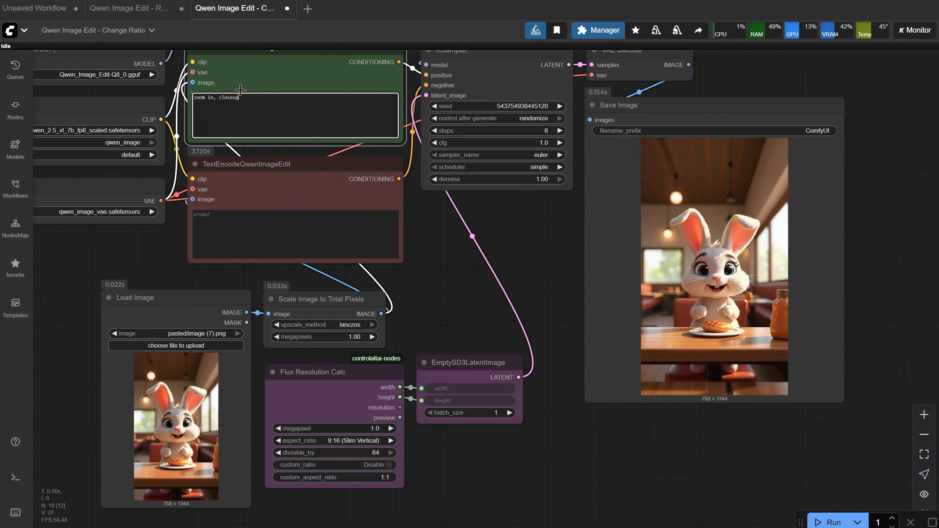
key("ctrl+Return")
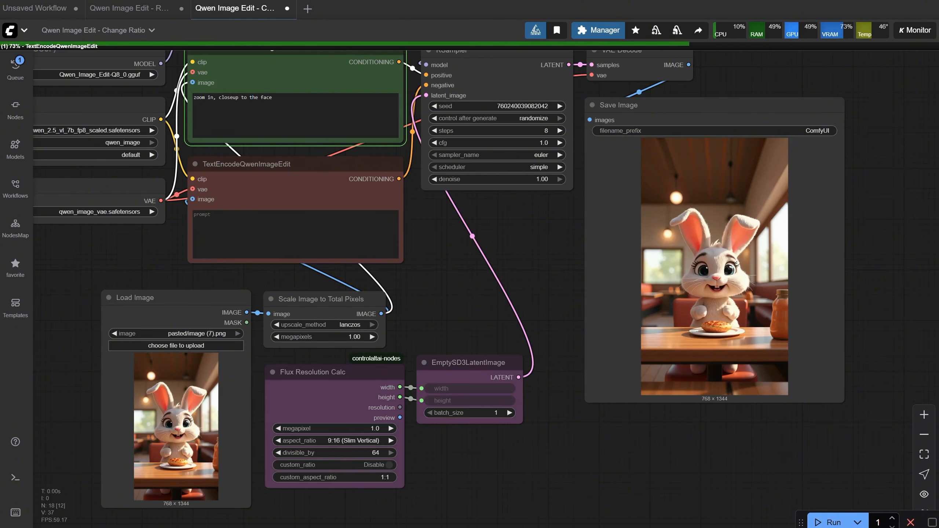
scroll(832, 223, "up", 12)
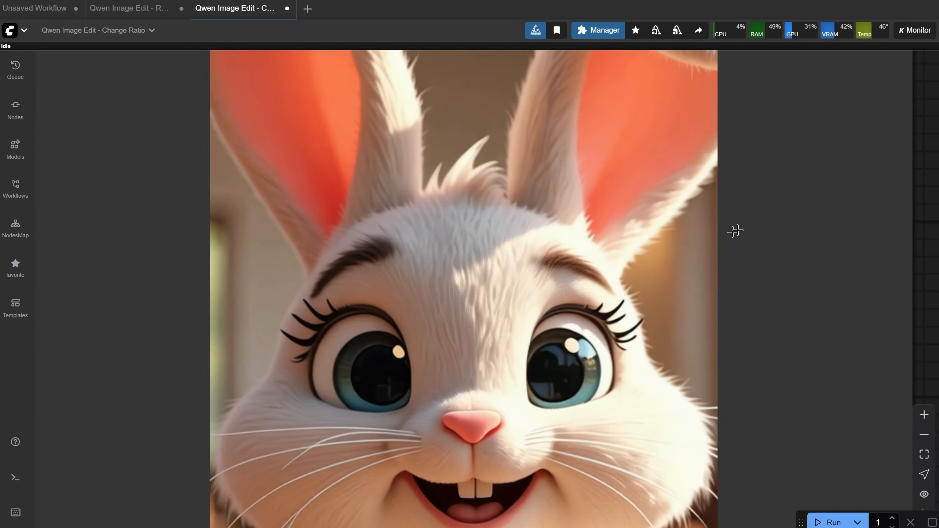
Load the Qwen Image Edit - Replace Background workflow onto the canvas and review its prompt and nodes
scroll(735, 230, "down", 12)
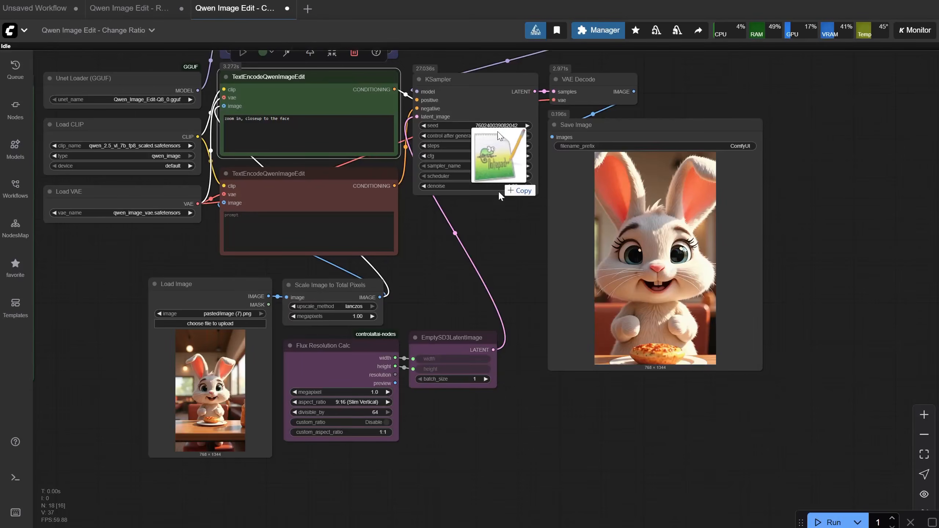
left_click_drag(503, 196, 506, 292)
left_click_drag(471, 371, 307, 201)
scroll(329, 237, "up", 3)
left_click_drag(329, 237, 279, 433)
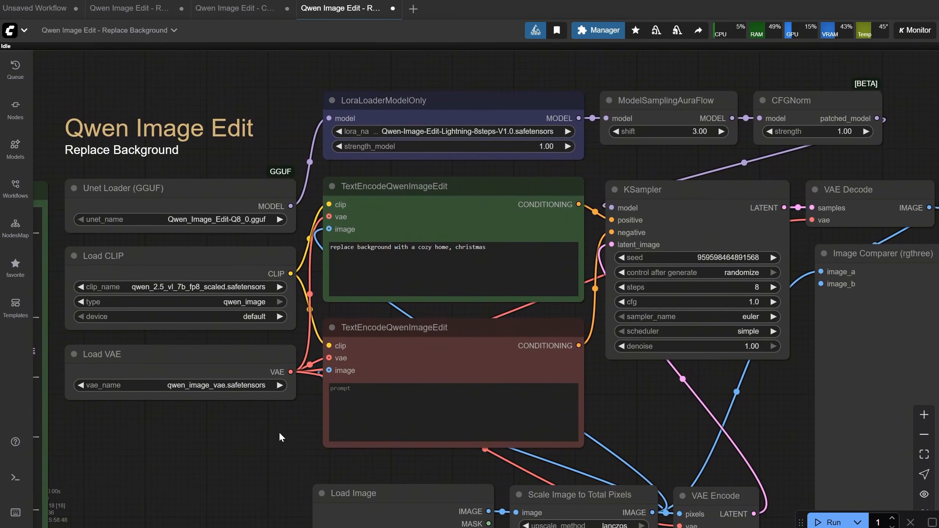
scroll(493, 255, "down", 5)
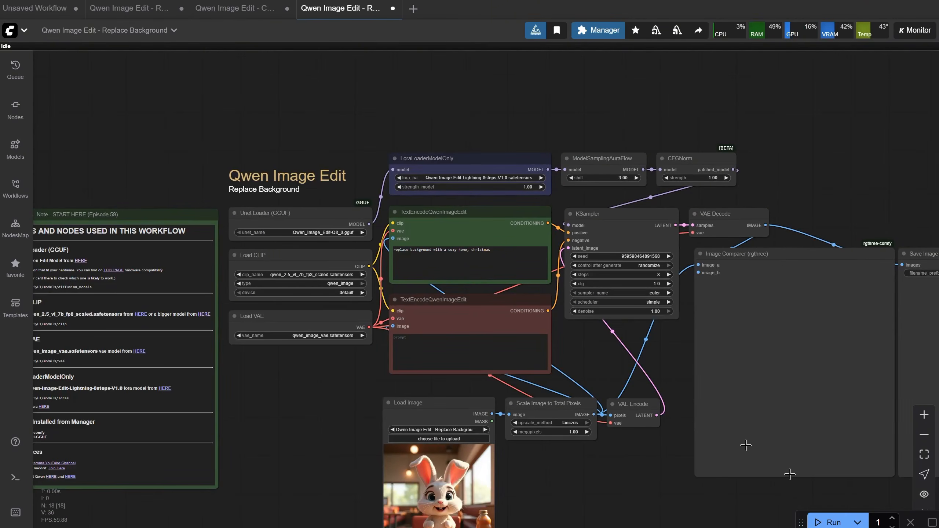
Run the Replace Background workflow with the cozy Christmas home prompt and inspect its output
left_click(828, 524)
left_click_drag(667, 491, 348, 386)
scroll(348, 386, "up", 5)
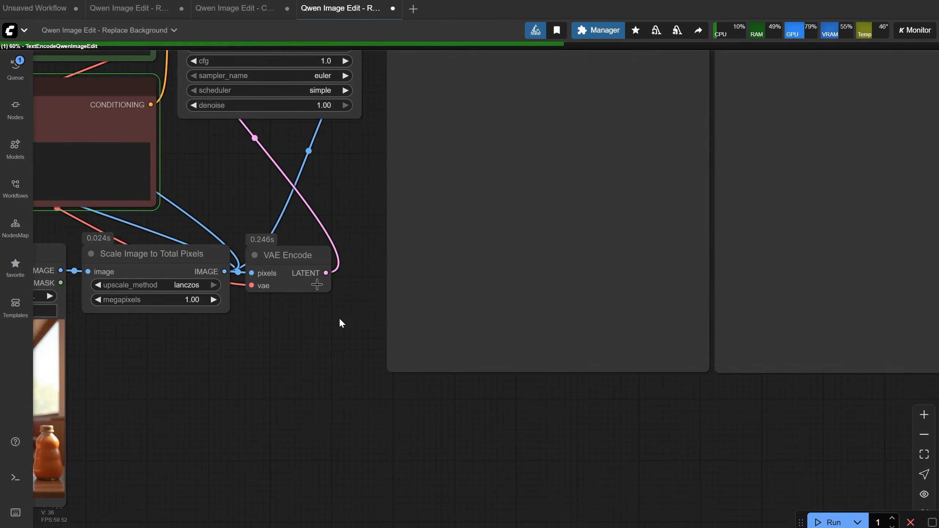
left_click_drag(341, 185, 215, 299)
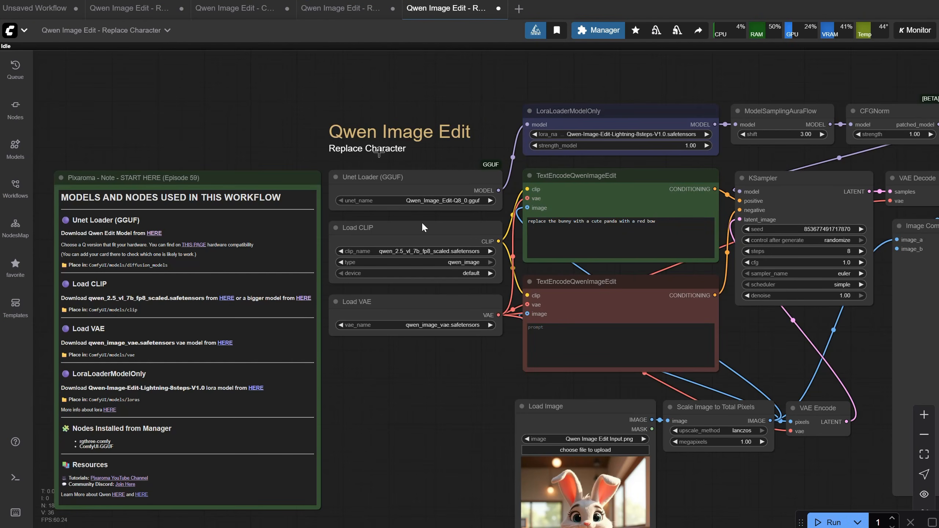
Run the Replace Character workflow with the prompt that swaps the bunny for a cute panda with a red bow
scroll(623, 235, "up", 6)
scroll(700, 223, "down", 7)
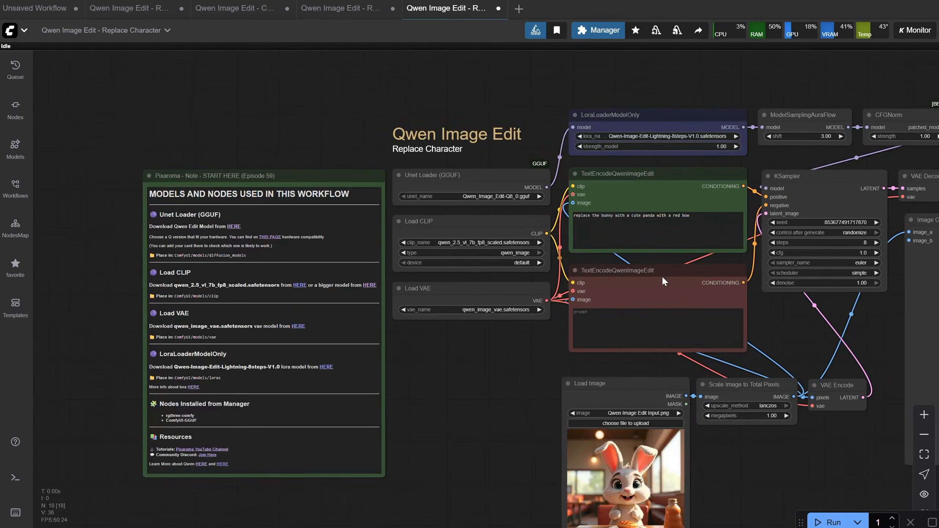
left_click_drag(579, 437, 272, 326)
left_click_drag(755, 428, 512, 452)
left_click(828, 521)
scroll(815, 269, "up", 6)
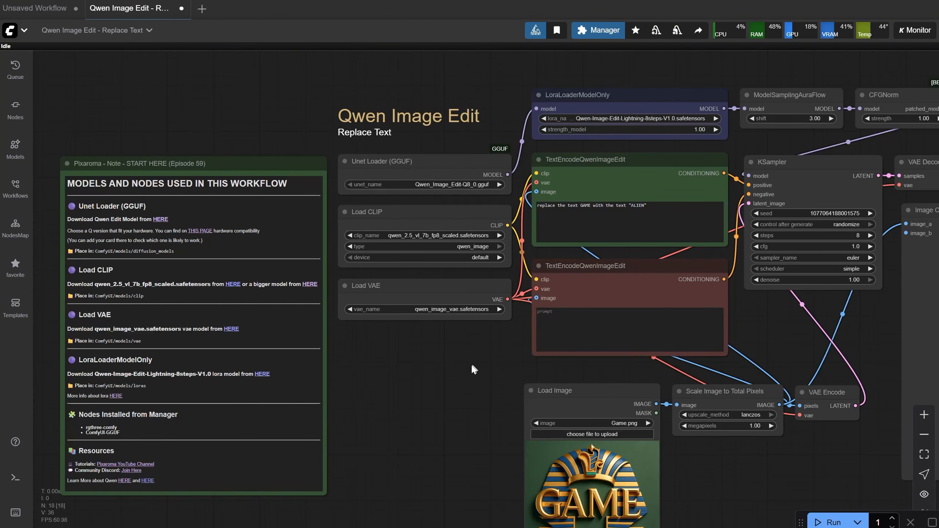
Examine the Replace Text workflow's positive prompt and its Game.png input image
left_click_drag(473, 369, 289, 370)
scroll(424, 241, "up", 6)
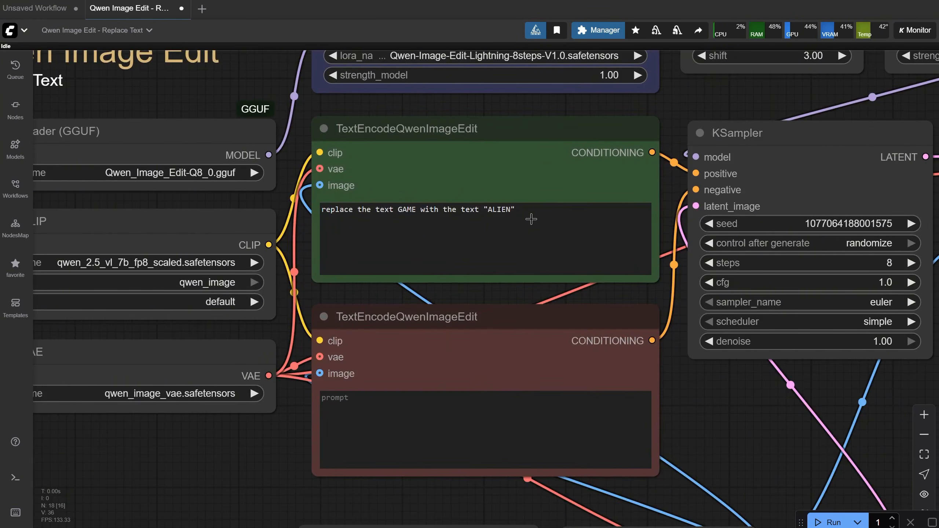
scroll(535, 217, "down", 6)
left_click_drag(383, 364, 279, 231)
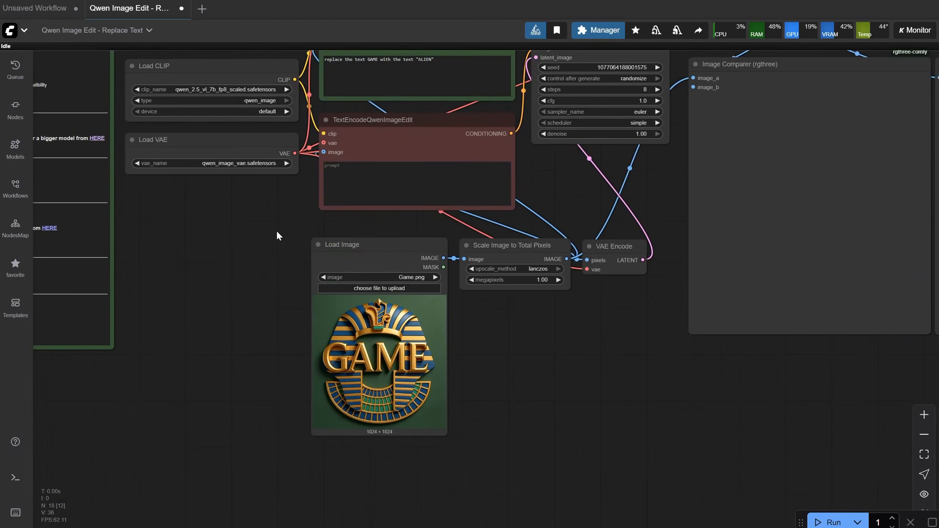
scroll(479, 384, "up", 5)
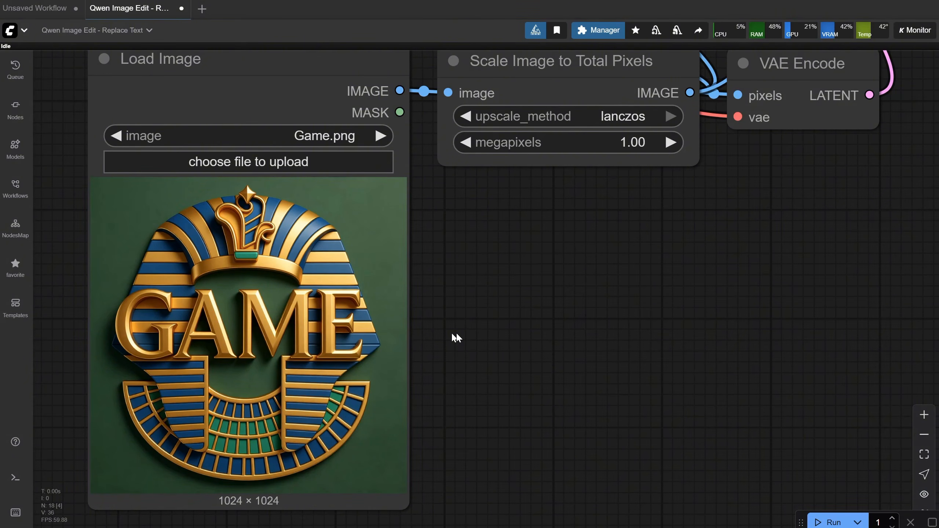
scroll(456, 338, "down", 6)
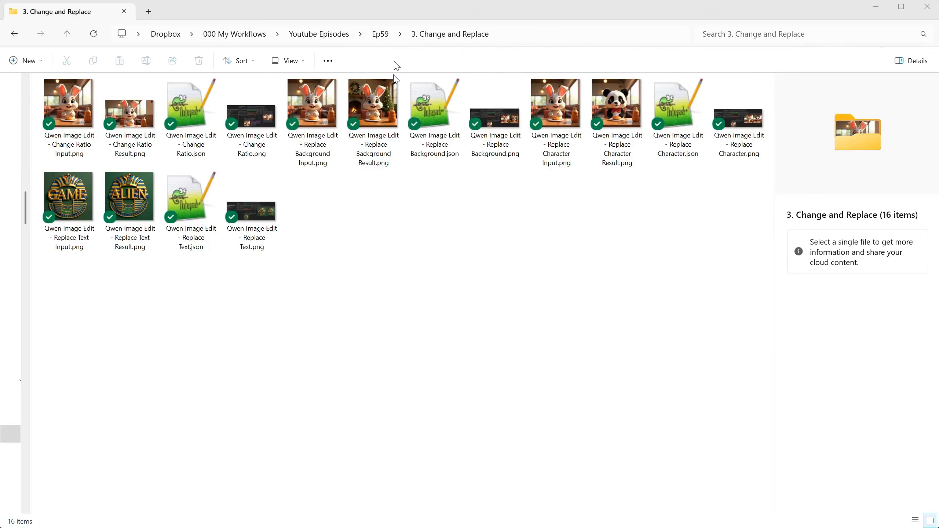
In File Explorer, go through Ep59 to the 4. Transform folder and load Qwen Image Edit - Character Turnaround.json into ComfyUI
left_click(381, 34)
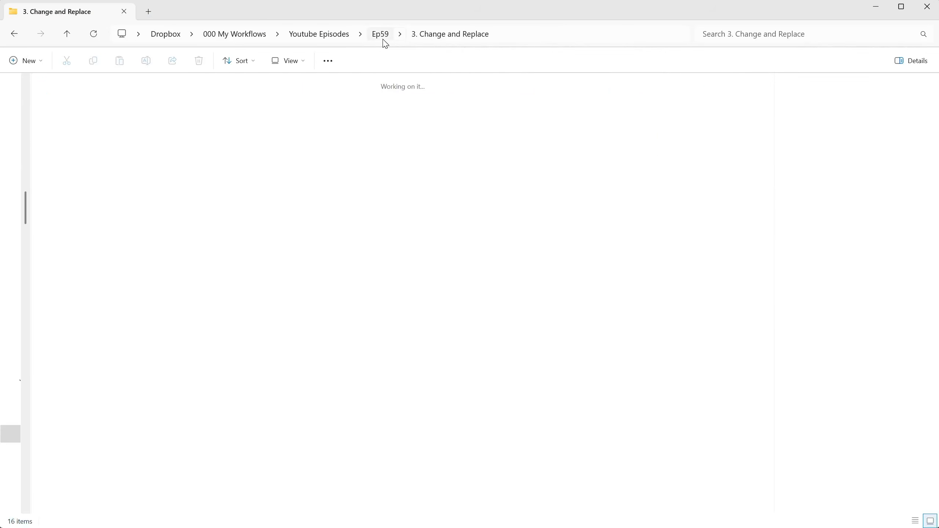
double_click(413, 124)
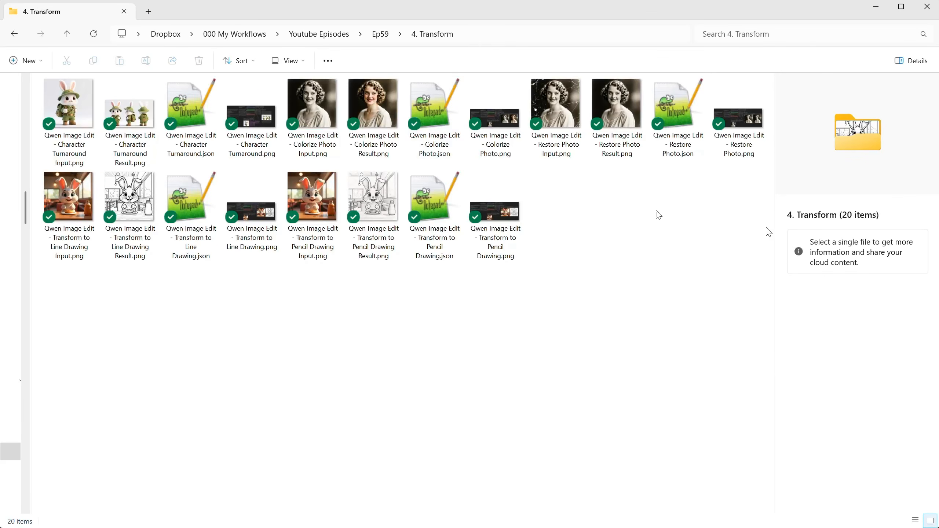
left_click(196, 125)
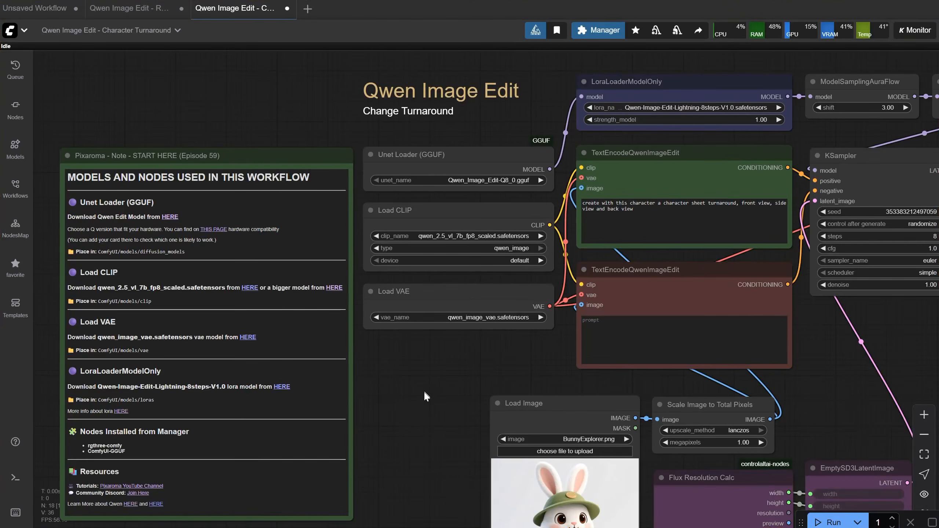
Examine the Character Turnaround workflow's BunnyExplorer.png input image and its character sheet prompt
left_click_drag(425, 392, 351, 207)
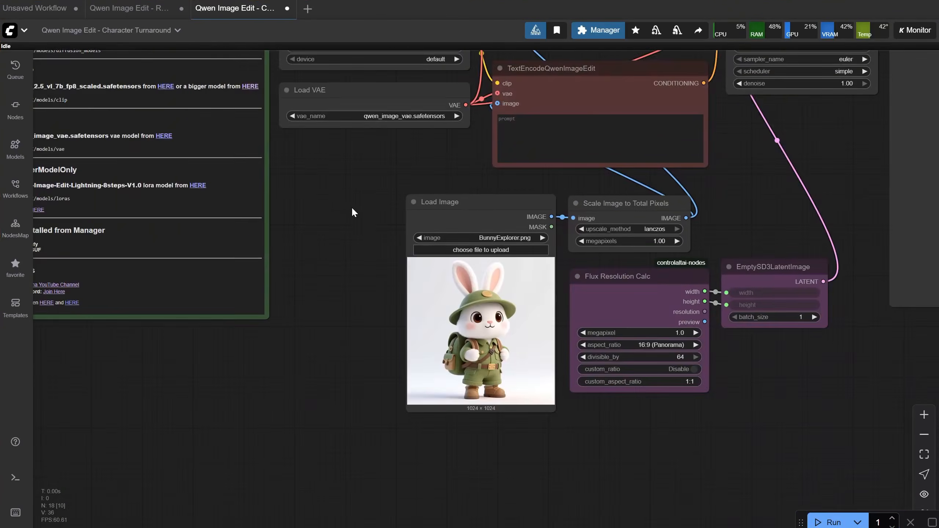
scroll(355, 211, "up", 6)
left_click_drag(340, 303, 329, 209)
scroll(329, 209, "down", 1)
left_click_drag(364, 102, 331, 304)
scroll(332, 304, "down", 3)
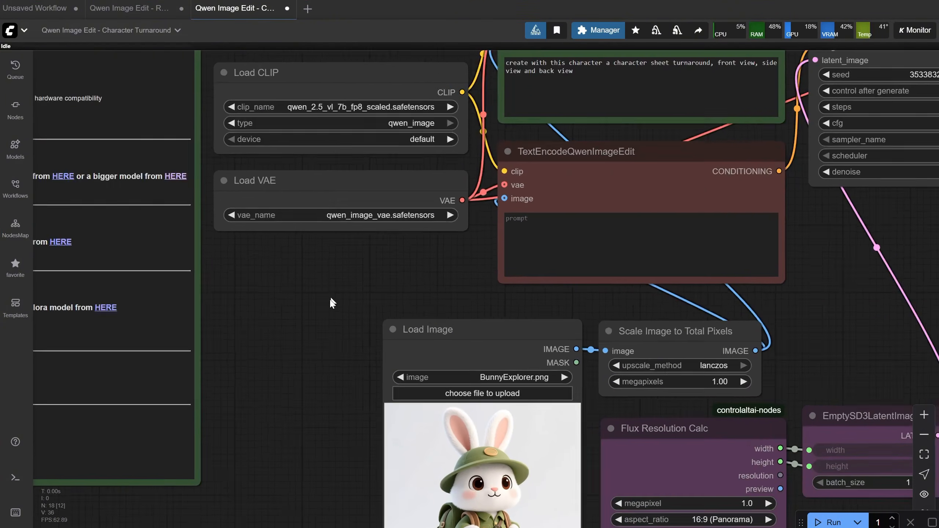
scroll(558, 111, "up", 4)
left_click_drag(604, 162, 423, 292)
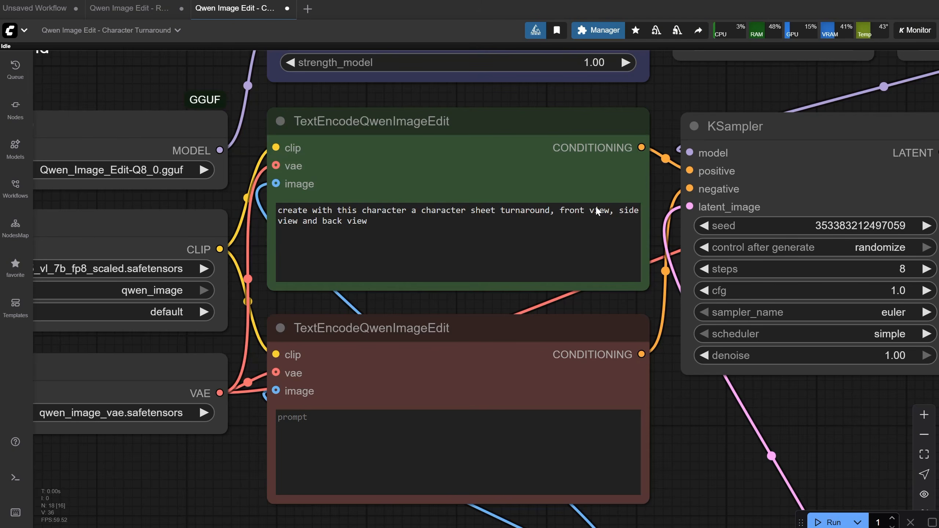
Run the Character Turnaround workflow and inspect the generated character sheet in the Save Image node
left_click(834, 522)
scroll(776, 398, "down", 3)
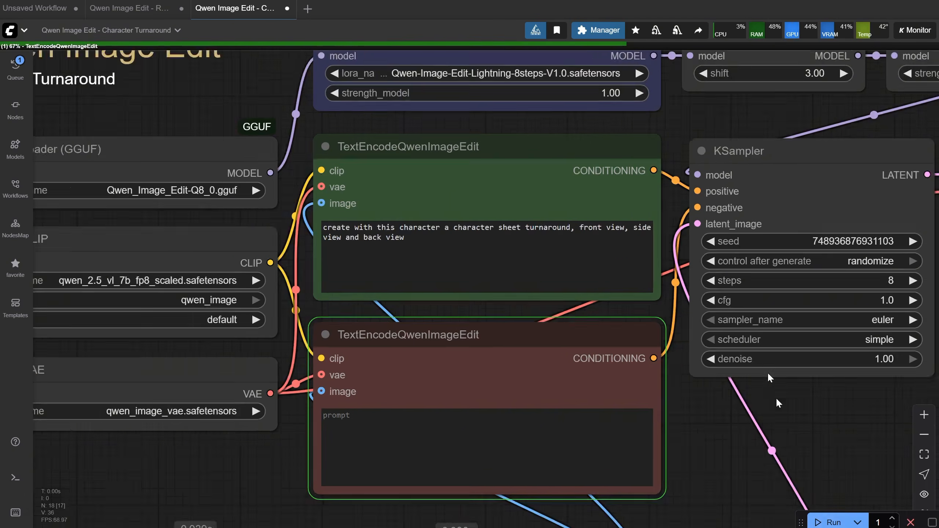
left_click_drag(820, 423, 468, 238)
left_click_drag(367, 311, 500, 128)
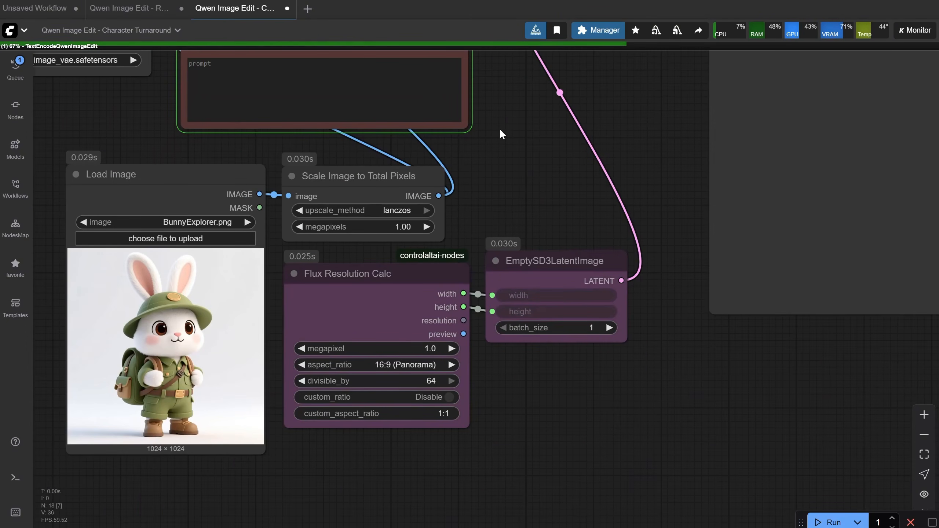
scroll(462, 185, "down", 1)
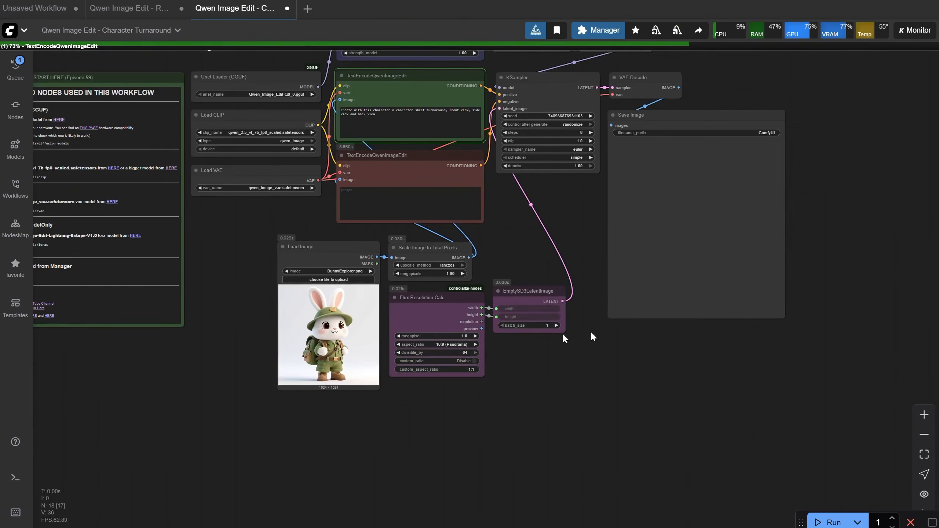
scroll(827, 185, "up", 3)
scroll(818, 321, "up", 8)
left_click_drag(819, 321, 935, 220)
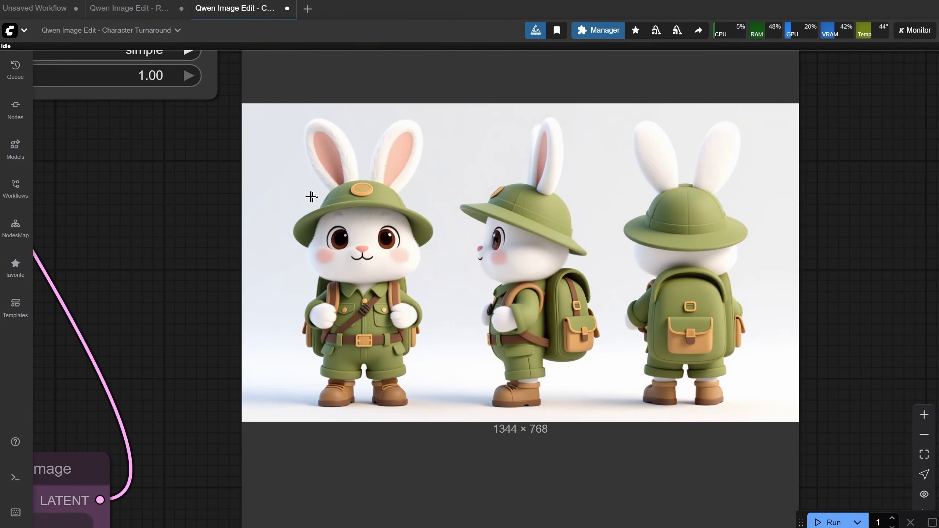
Move the Load Image node beside the Save Image node and compare the original bunny with the generated turnaround
scroll(314, 196, "down", 3)
left_click_drag(314, 202, 426, 223)
left_click_drag(126, 252, 762, 127)
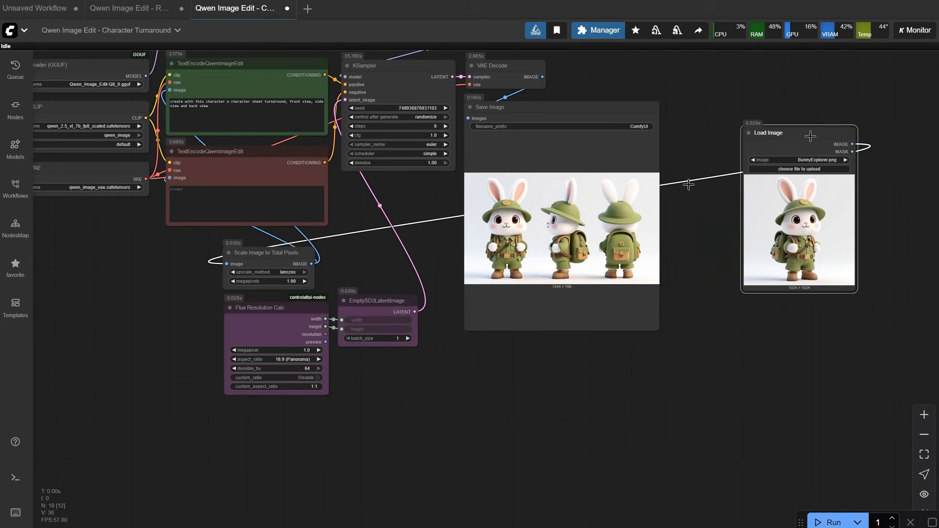
scroll(898, 265, "up", 5)
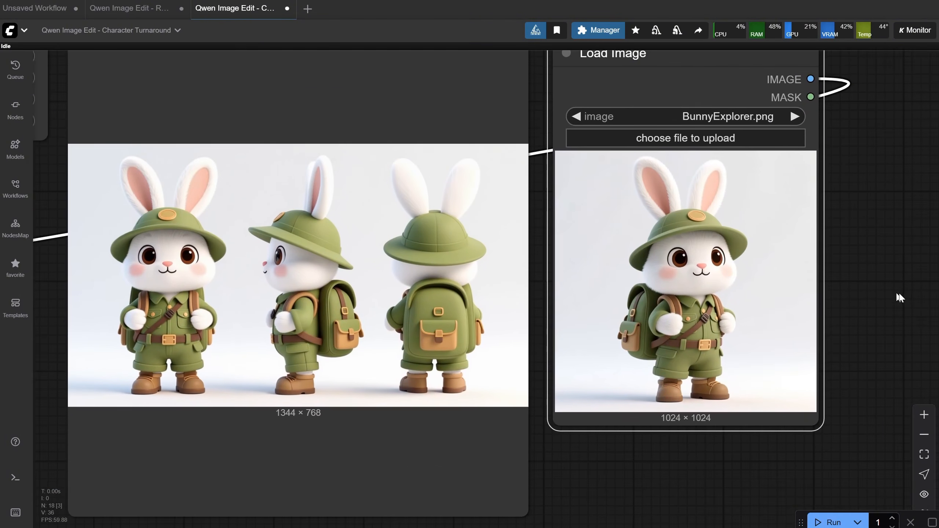
left_click_drag(899, 292, 926, 284)
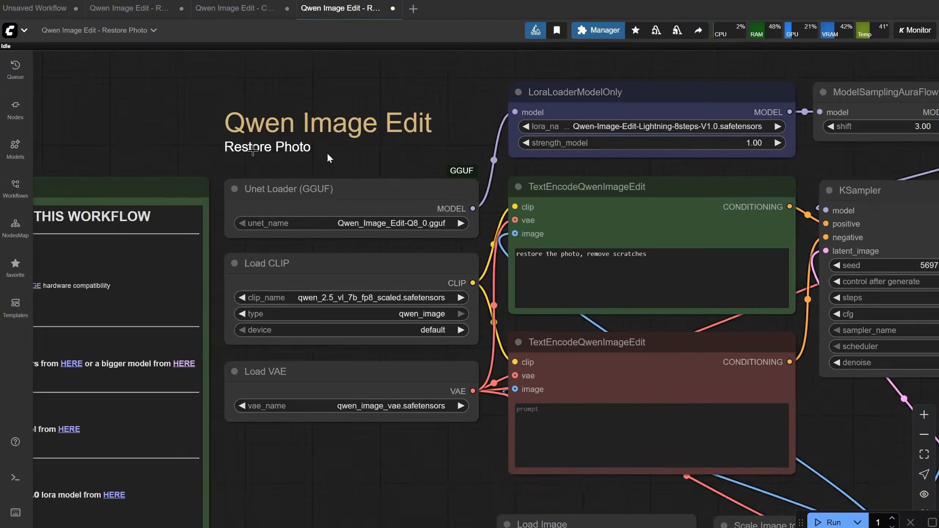
Examine the Restore Photo workflow's scratched portrait input and its positive prompt
scroll(248, 146, "up", 3)
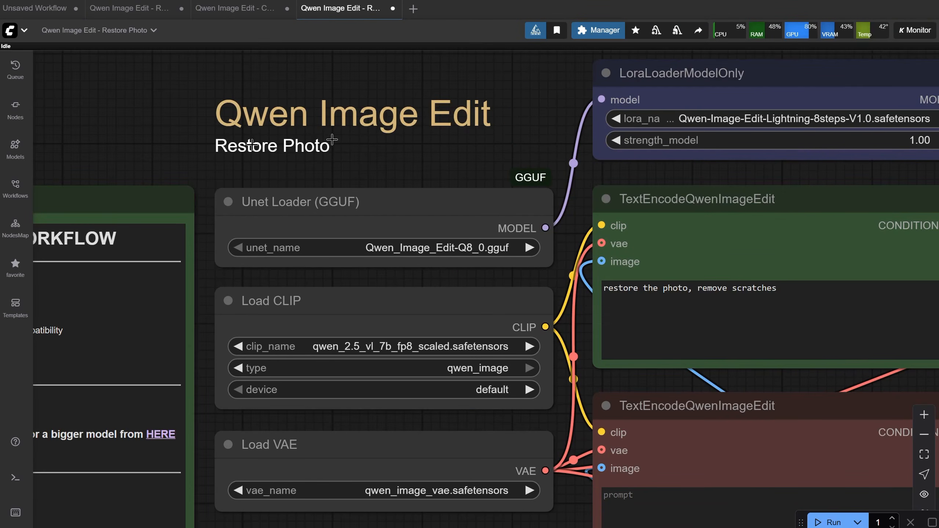
scroll(445, 146, "down", 5)
scroll(306, 180, "up", 4)
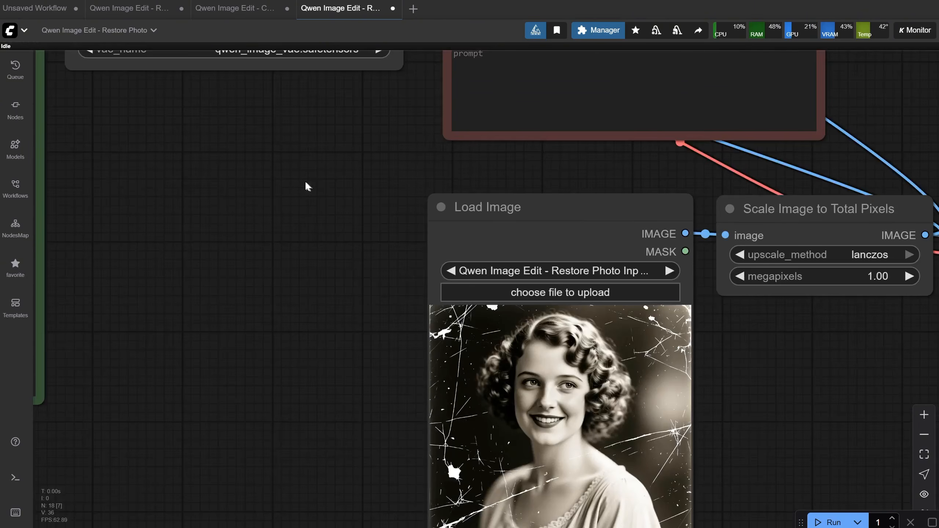
left_click_drag(381, 370, 322, 250)
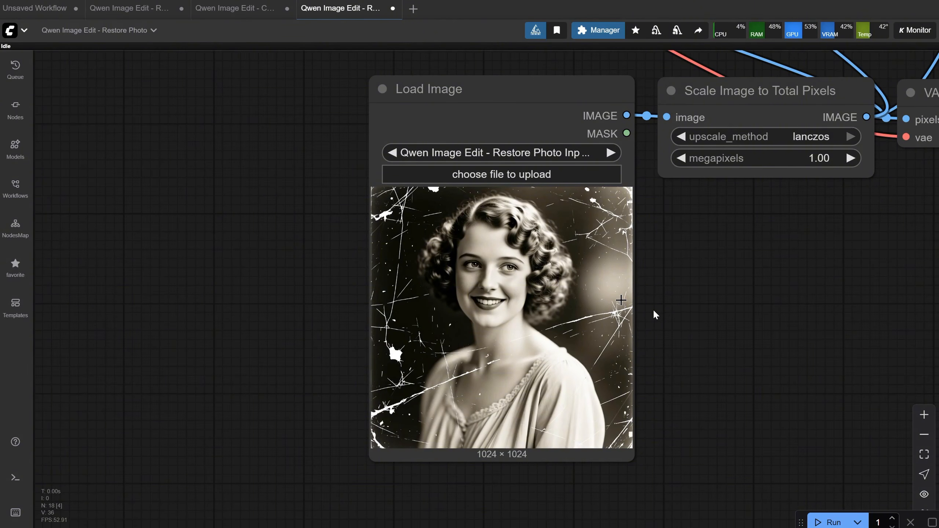
scroll(335, 235, "down", 3)
left_click_drag(291, 151, 282, 446)
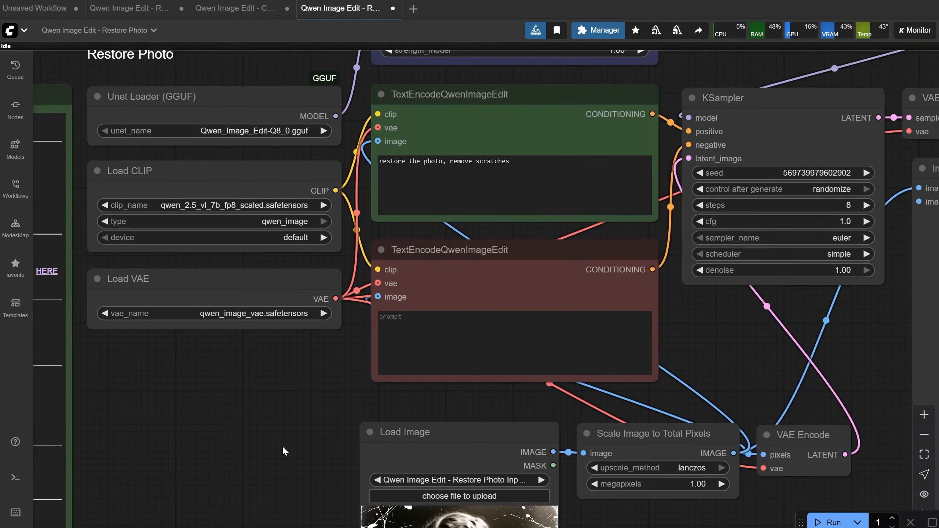
scroll(431, 175, "up", 5)
scroll(595, 176, "down", 8)
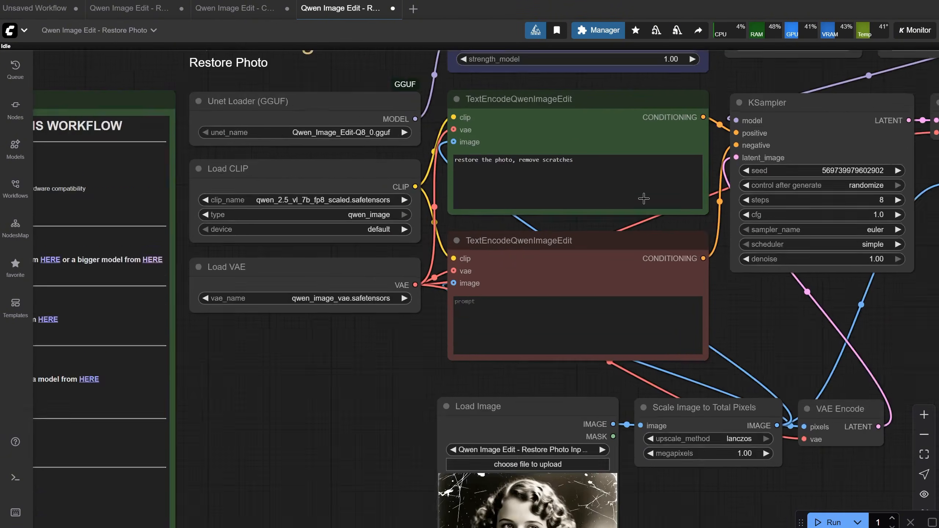
Run the Restore Photo workflow and compare the scratched original with the restored portrait in the Image Comparer node
left_click_drag(765, 294, 202, 244)
left_click(829, 522)
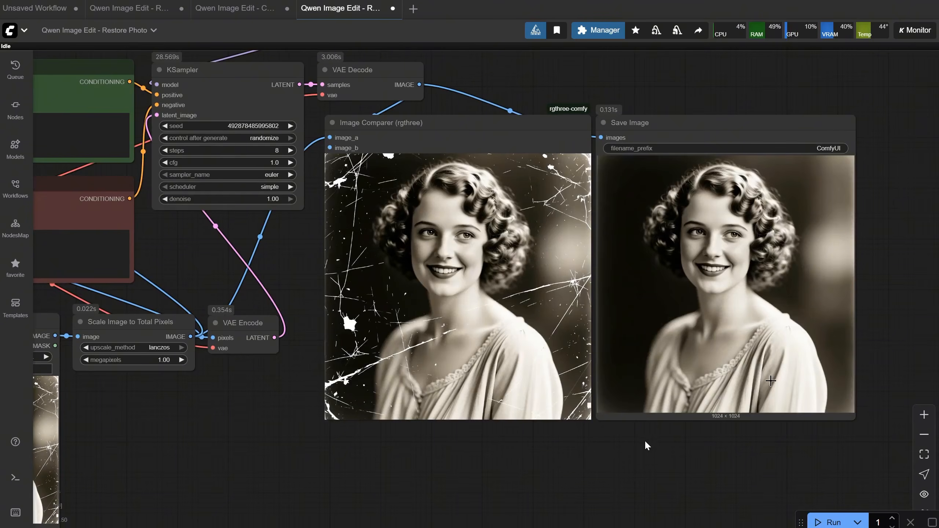
scroll(644, 445, "up", 4)
left_click_drag(538, 521, 558, 527)
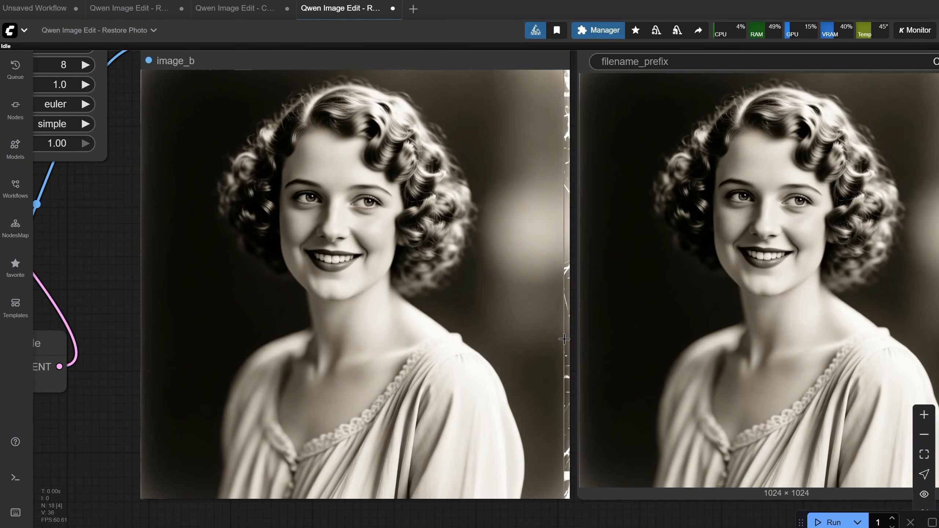
scroll(594, 357, "down", 6)
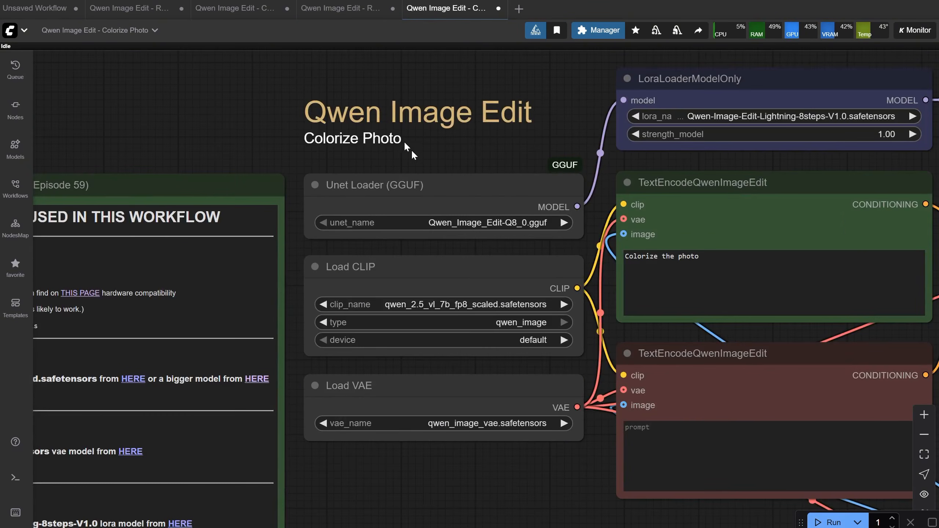
Examine the Colorize Photo workflow's black-and-white portrait input and its positive prompt
scroll(412, 152, "down", 5)
left_click_drag(464, 429, 279, 244)
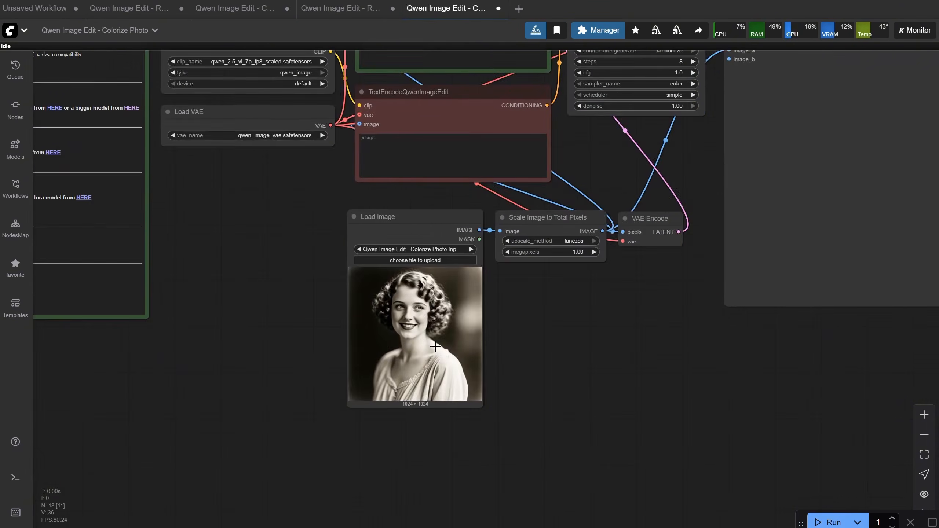
scroll(476, 331, "up", 6)
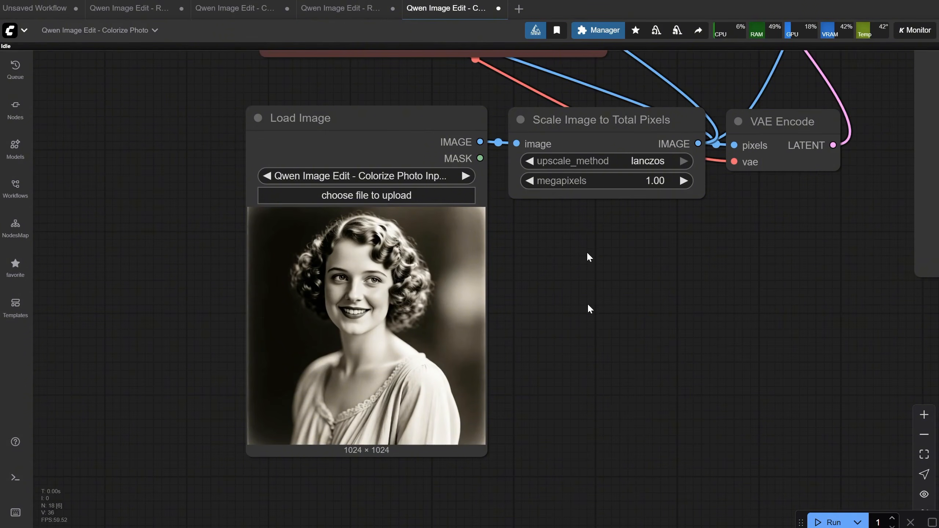
scroll(589, 258, "up", 10)
scroll(442, 173, "down", 3)
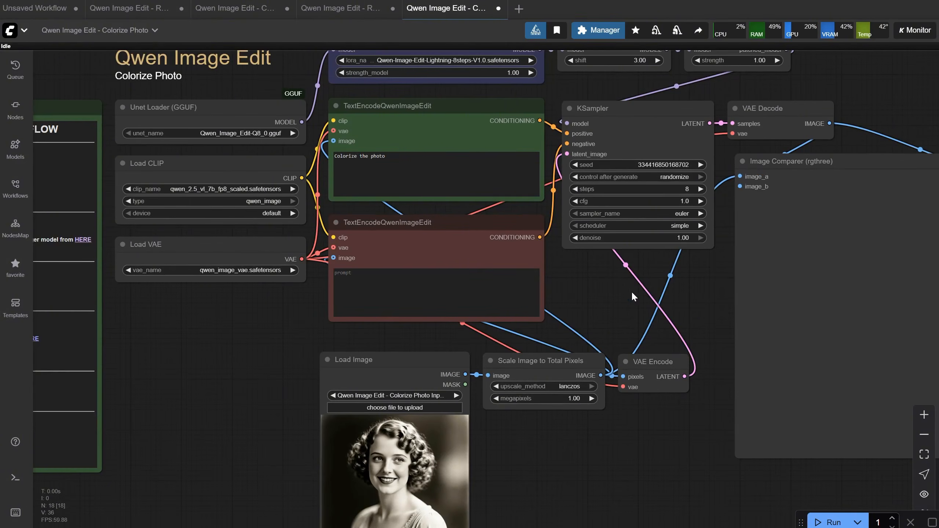
Run the Colorize Photo workflow and compare the black-and-white portrait with the colorized result in the Image Comparer node
left_click(828, 522)
left_click_drag(609, 454, 149, 414)
scroll(277, 399, "up", 1)
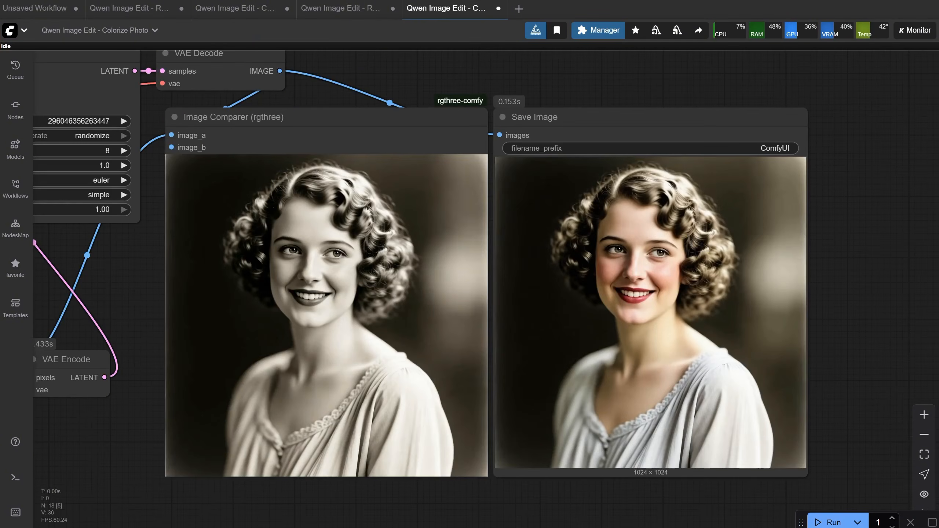
scroll(885, 260, "up", 3)
left_click_drag(868, 265, 874, 266)
scroll(874, 265, "down", 2)
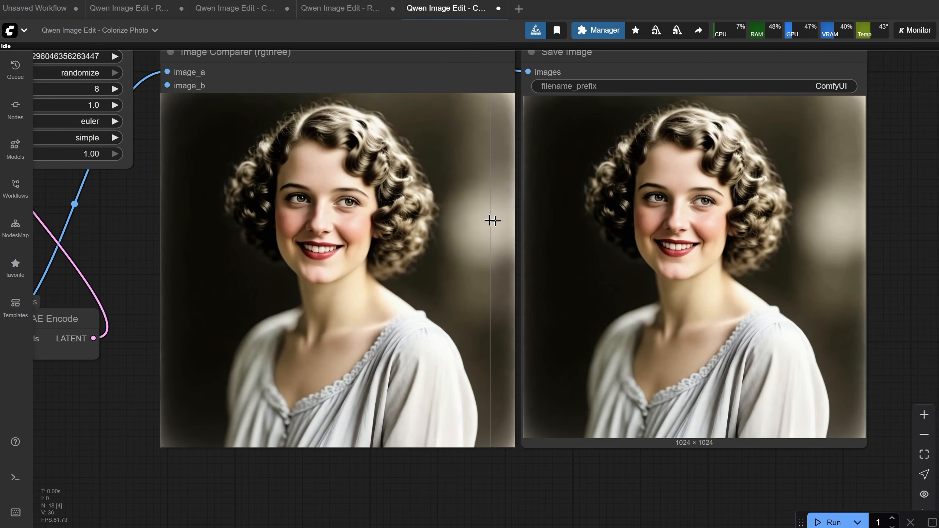
Append ", make it look like modern photo from 2025" to the positive prompt and run the Colorize Photo workflow again
scroll(517, 232, "down", 5)
left_click_drag(235, 252, 357, 311)
left_click_drag(156, 223, 334, 264)
scroll(303, 212, "up", 11)
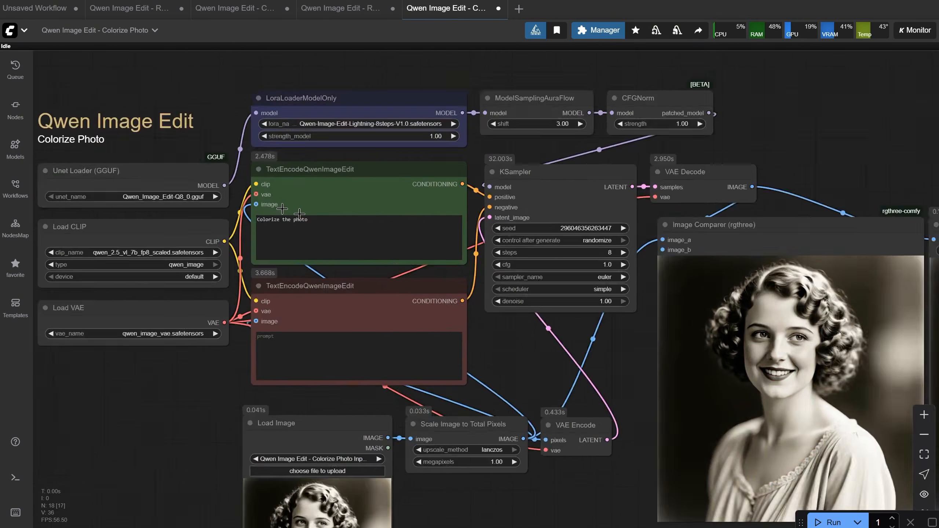
left_click(341, 229)
type(", m")
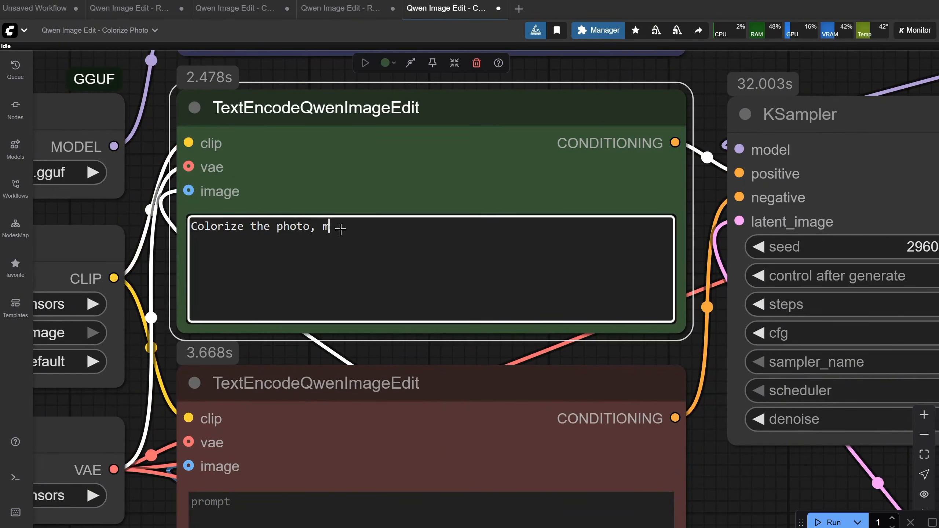
type("ake it look like modern photo from ")
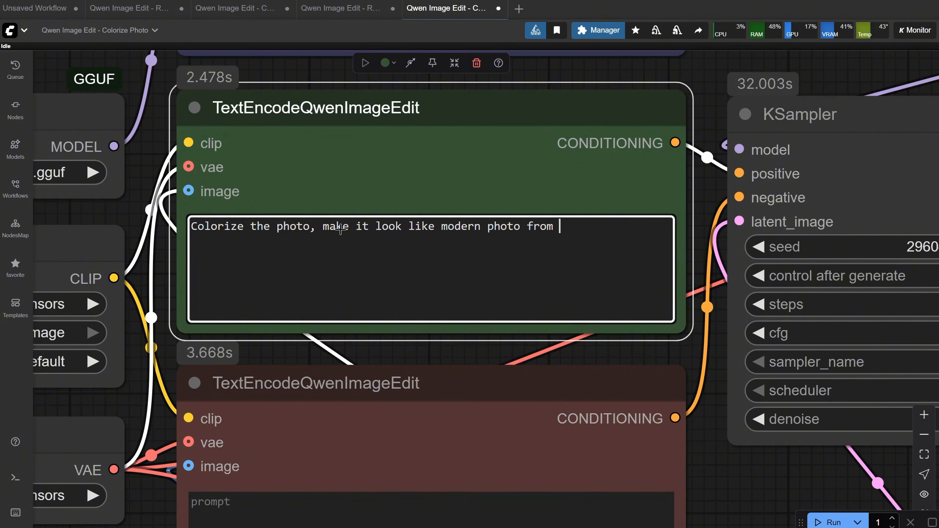
type("2025")
scroll(558, 342, "down", 5)
left_click(826, 521)
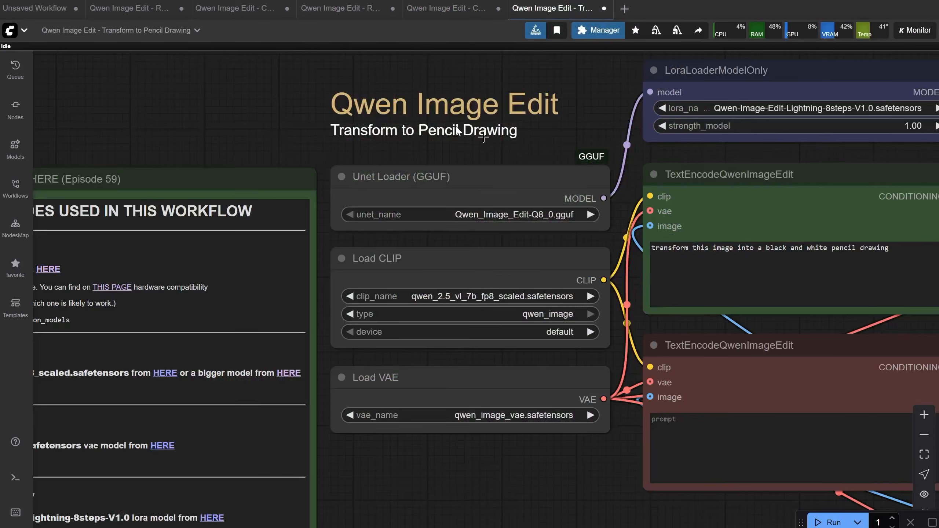
Examine the Transform to Pencil Drawing workflow's positive prompt and its input image
scroll(484, 138, "down", 2)
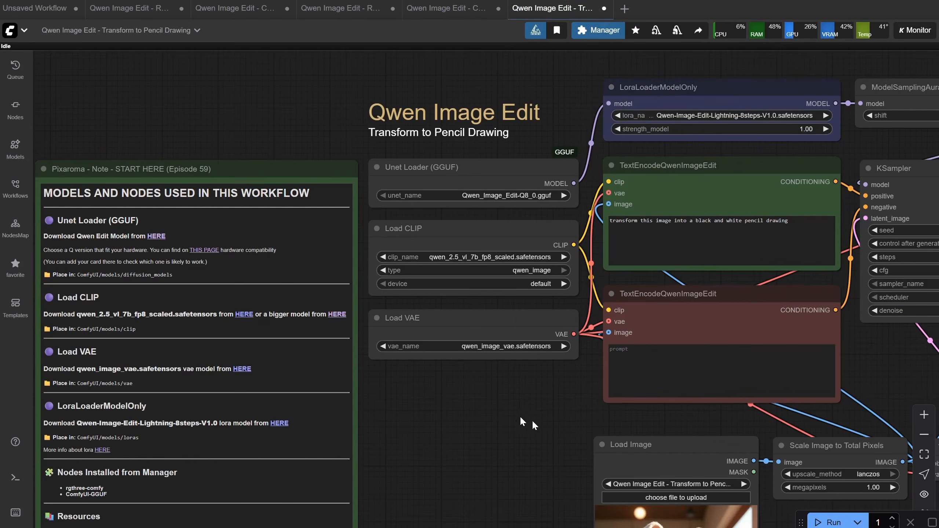
left_click_drag(533, 422, 332, 433)
scroll(491, 220, "up", 6)
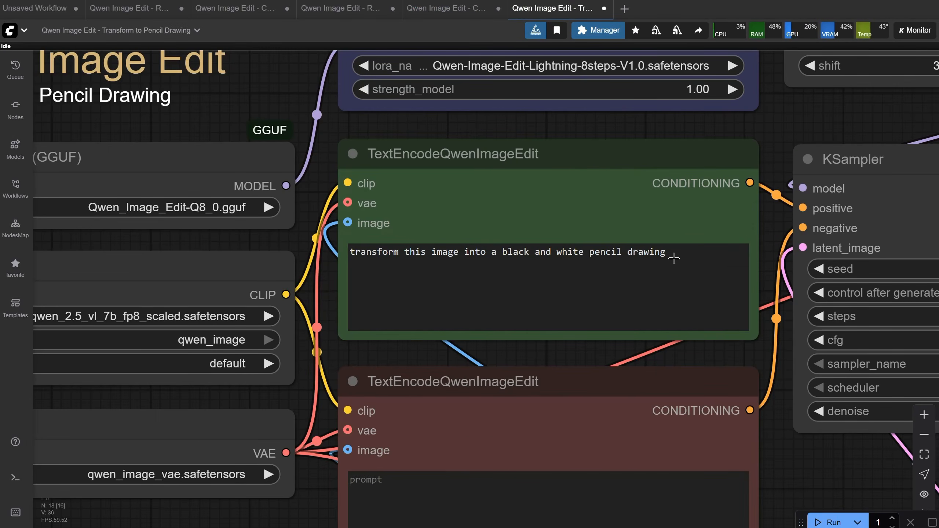
scroll(673, 258, "down", 4)
left_click_drag(789, 451, 593, 163)
Run the Transform to Pencil Drawing workflow and compare the original bunny with the generated pencil drawing
left_click(833, 522)
scroll(624, 353, "down", 5)
left_click_drag(624, 353, 348, 401)
scroll(347, 402, "up", 3)
left_click_drag(308, 237, 230, 256)
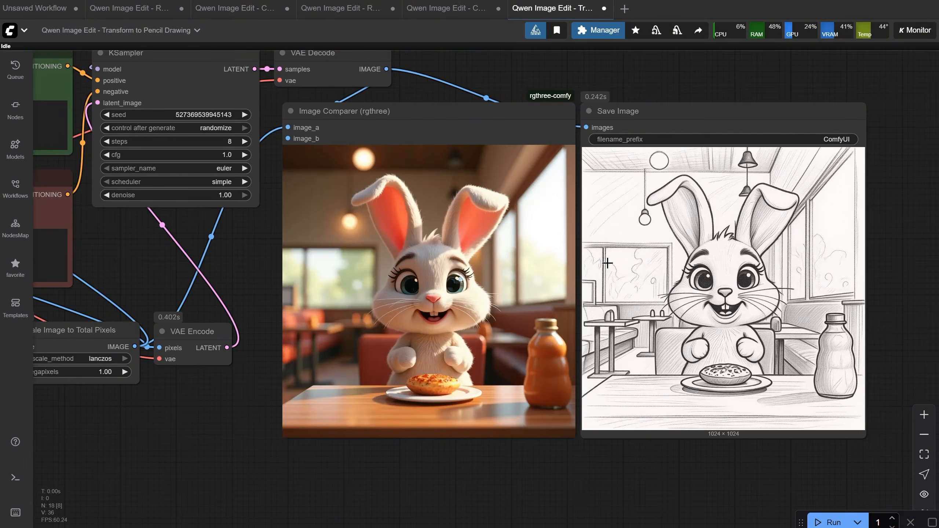
scroll(882, 272, "up", 7)
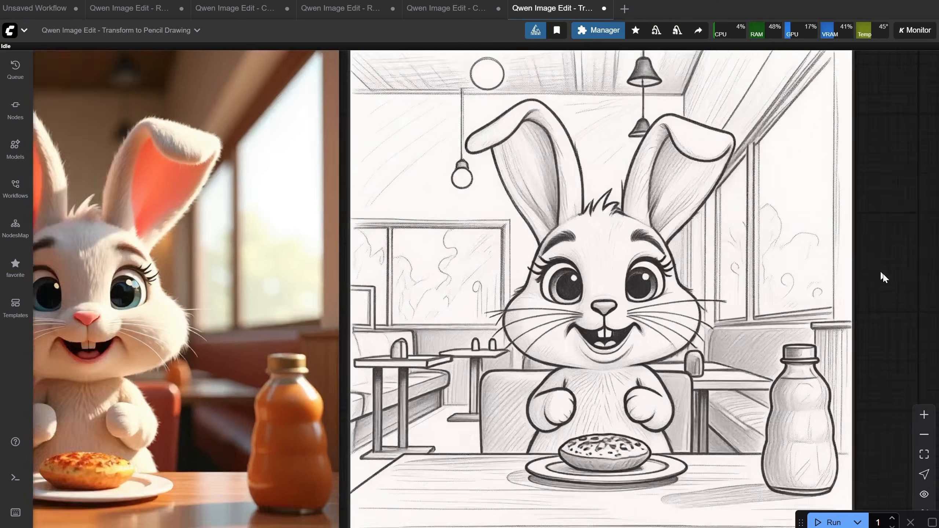
scroll(873, 257, "down", 6)
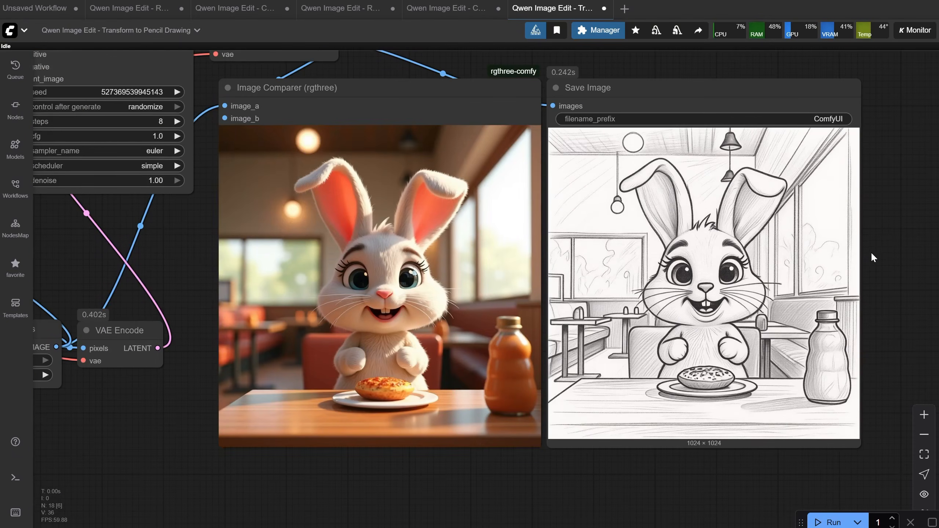
scroll(871, 251, "down", 6)
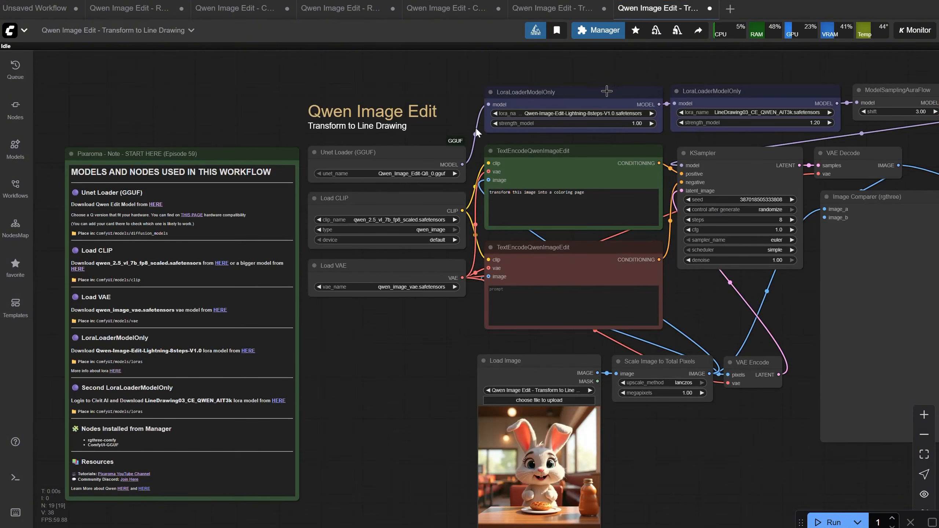
Check the second LoRA loader in the Transform to Line Drawing workflow and download LineDrawing03_CE_QWEN_AIT3k from the note's Civitai link
scroll(610, 91, "up", 3)
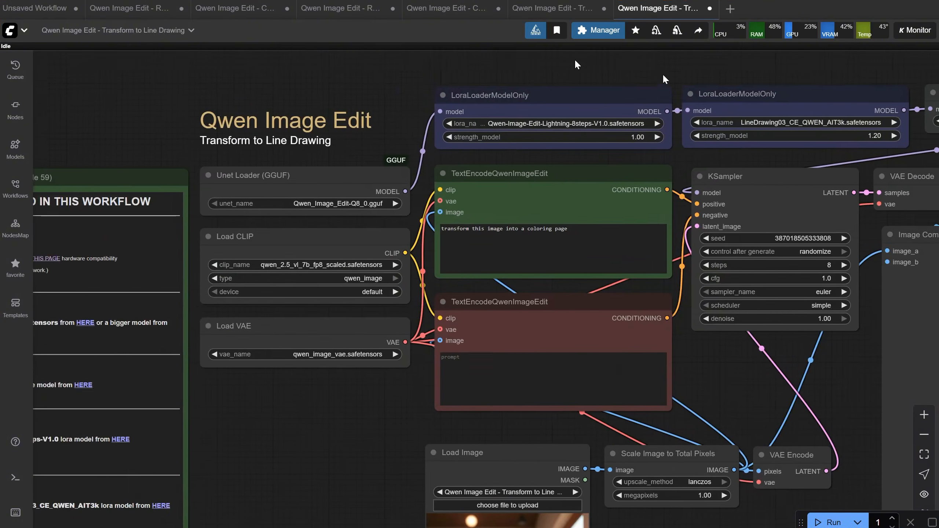
left_click_drag(763, 84, 594, 99)
left_click(619, 116)
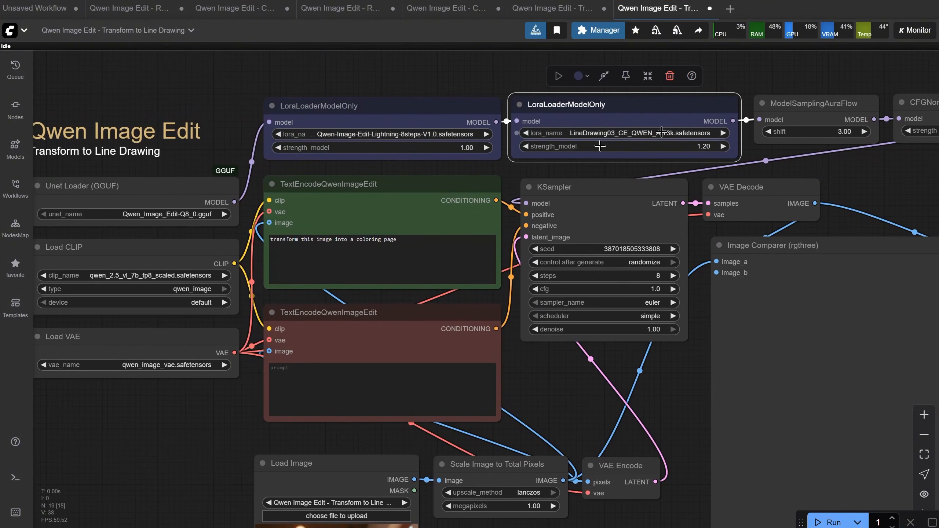
left_click_drag(254, 371, 539, 260)
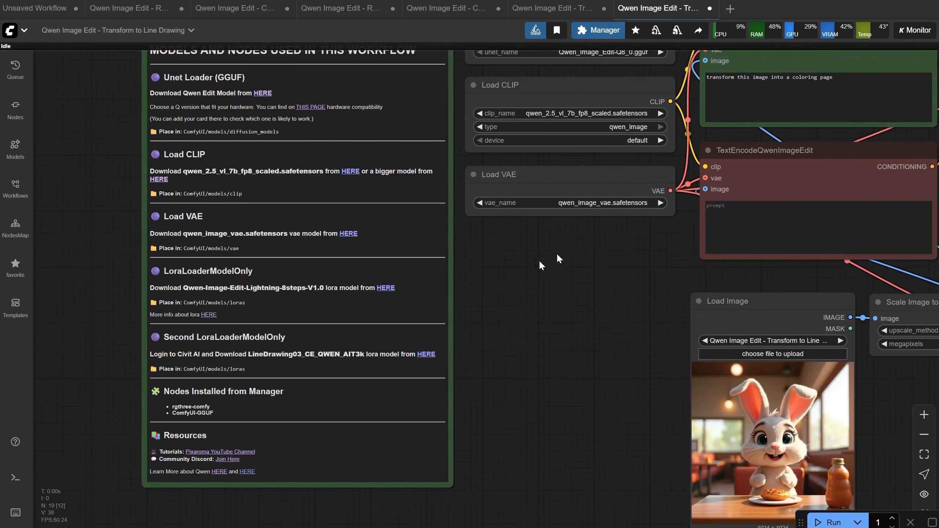
left_click(430, 356)
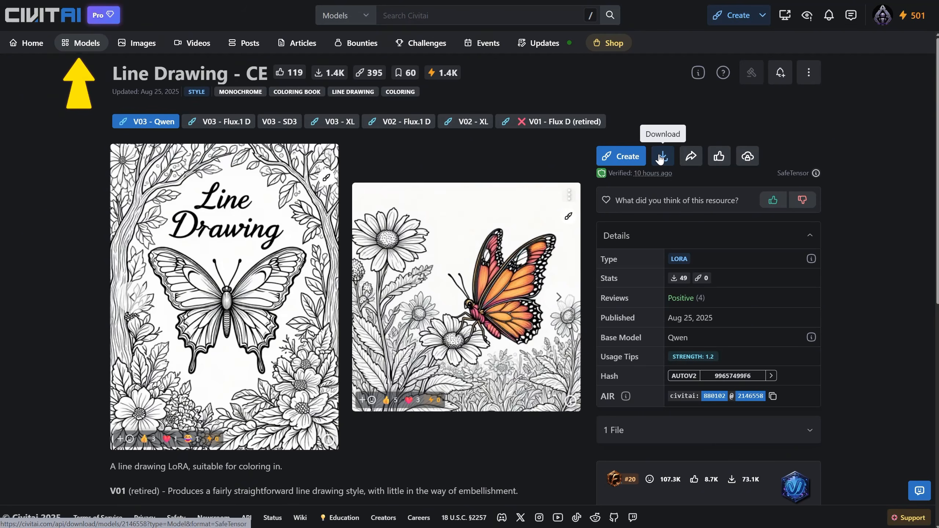
left_click(662, 158)
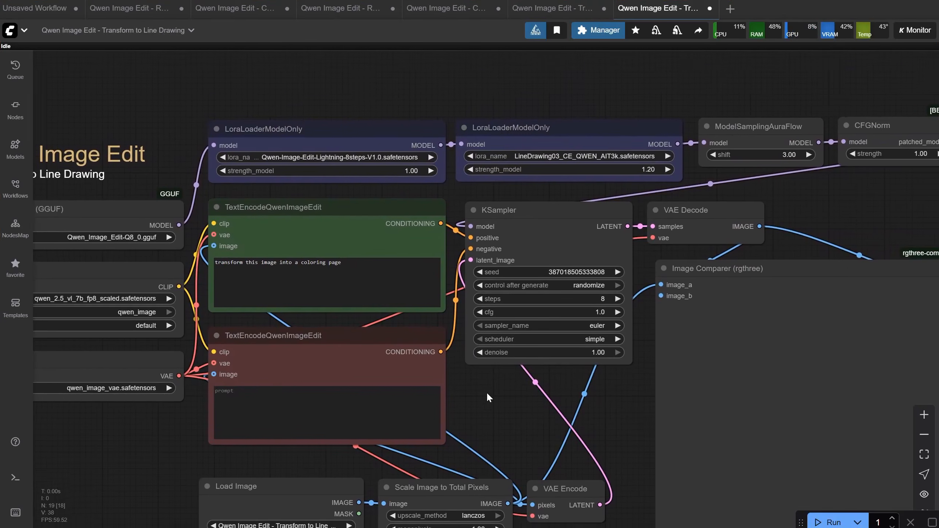
Run the Transform to Line Drawing workflow and compare the original bunny with the generated line drawing
left_click_drag(487, 394, 465, 396)
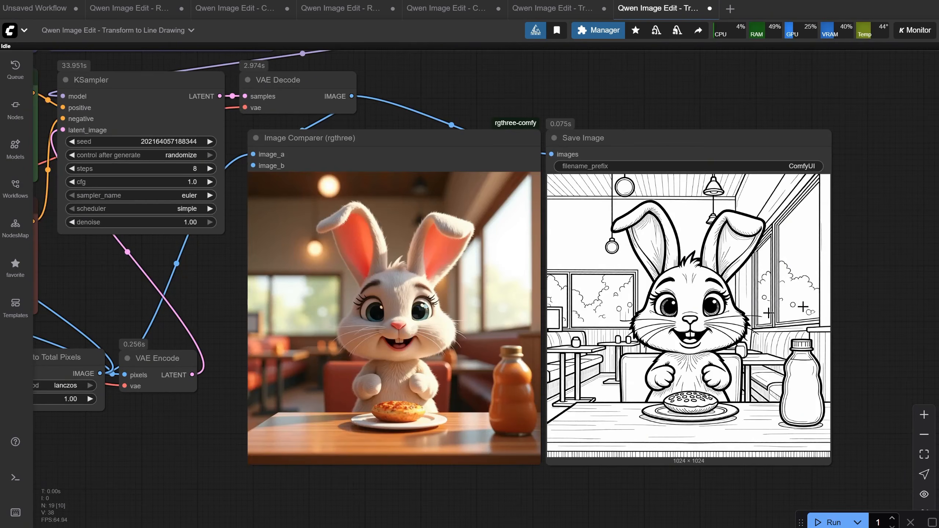
scroll(803, 306, "up", 8)
scroll(864, 255, "down", 5)
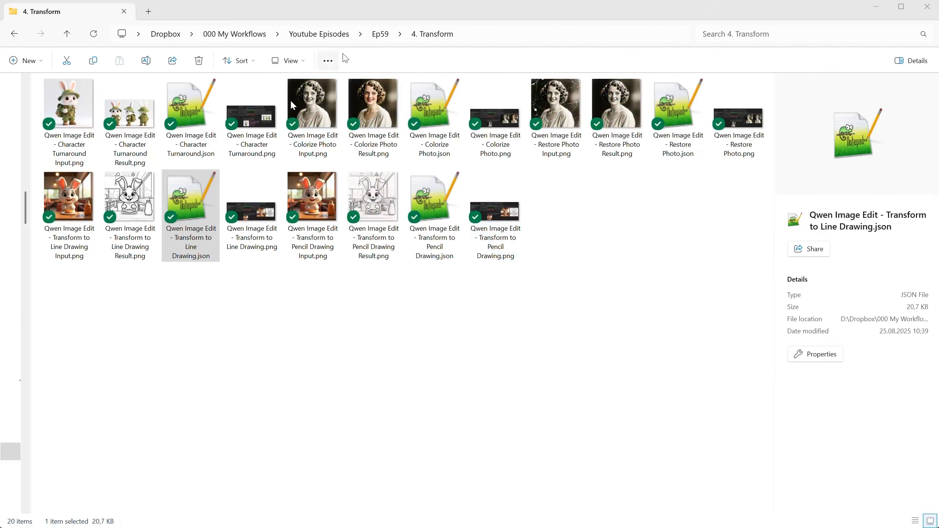
Load the Logo on Product workflow from the Ep59 folder and examine its positive prompt and crown logo input
left_click(382, 39)
double_click(521, 148)
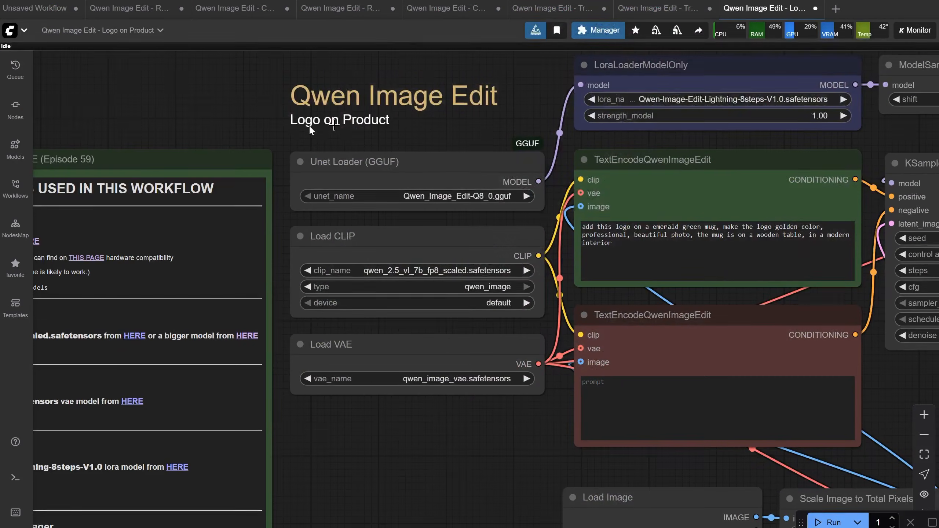
scroll(426, 119, "down", 3)
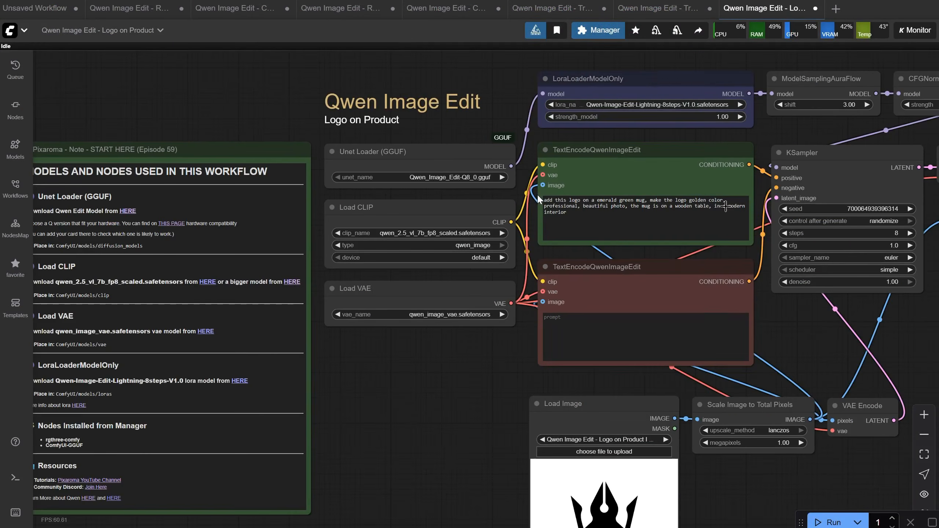
scroll(723, 203, "up", 7)
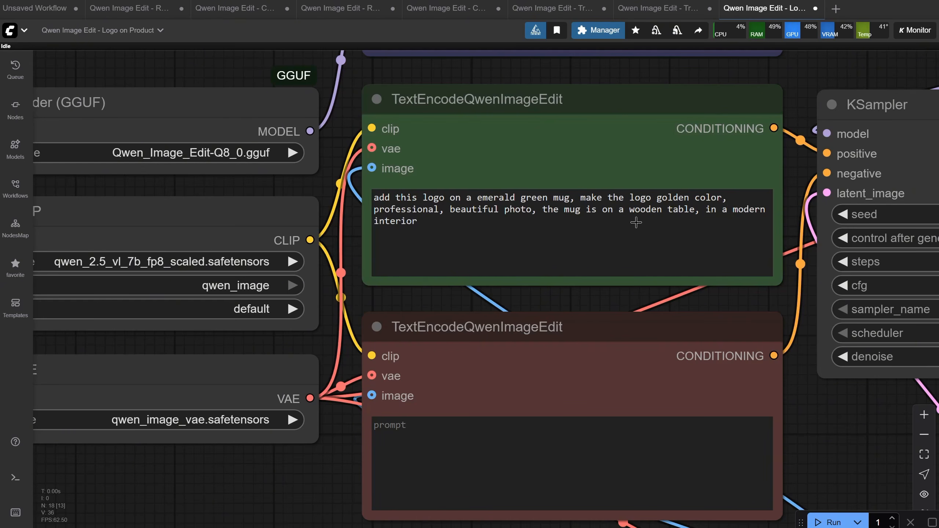
scroll(726, 224, "down", 1)
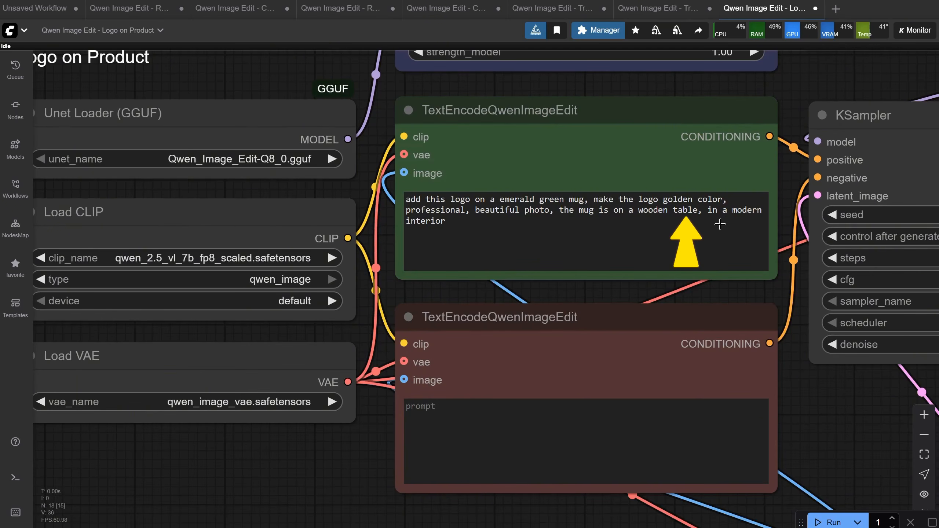
scroll(720, 224, "down", 4)
left_click_drag(412, 434, 170, 174)
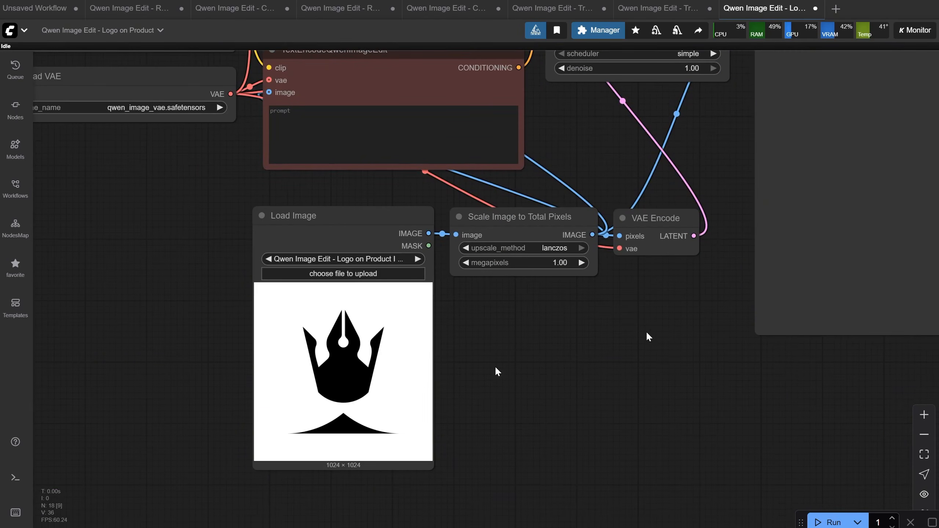
Run the Logo on Product workflow and compare the black logo with the generated mug image
scroll(693, 306, "down", 4)
left_click_drag(692, 305, 395, 393)
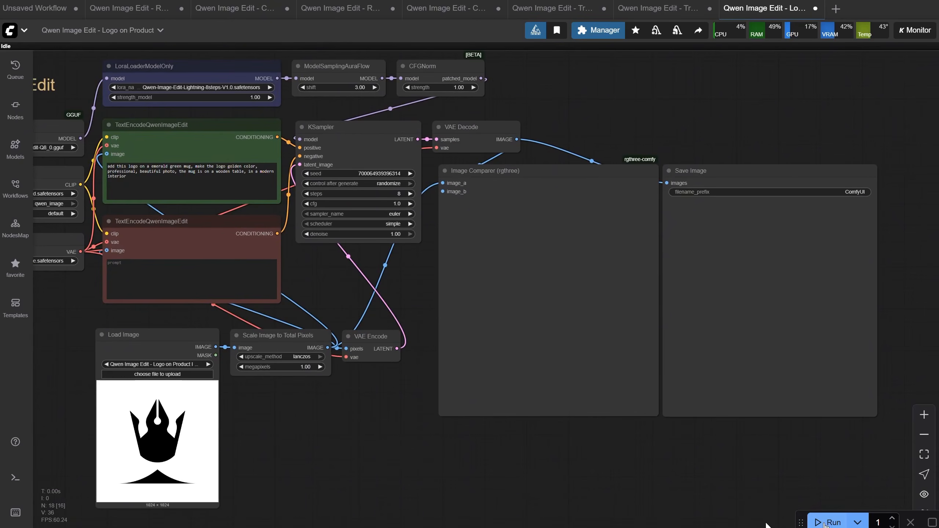
left_click(830, 522)
left_click_drag(377, 445, 413, 431)
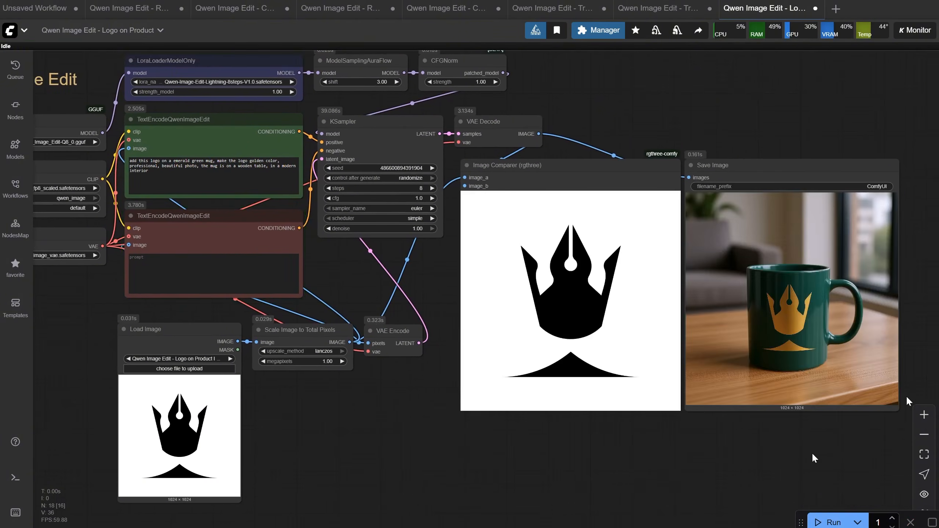
scroll(799, 452, "up", 7)
left_click_drag(810, 410, 584, 527)
scroll(781, 300, "up", 7)
left_click_drag(783, 299, 840, 297)
scroll(926, 268, "down", 4)
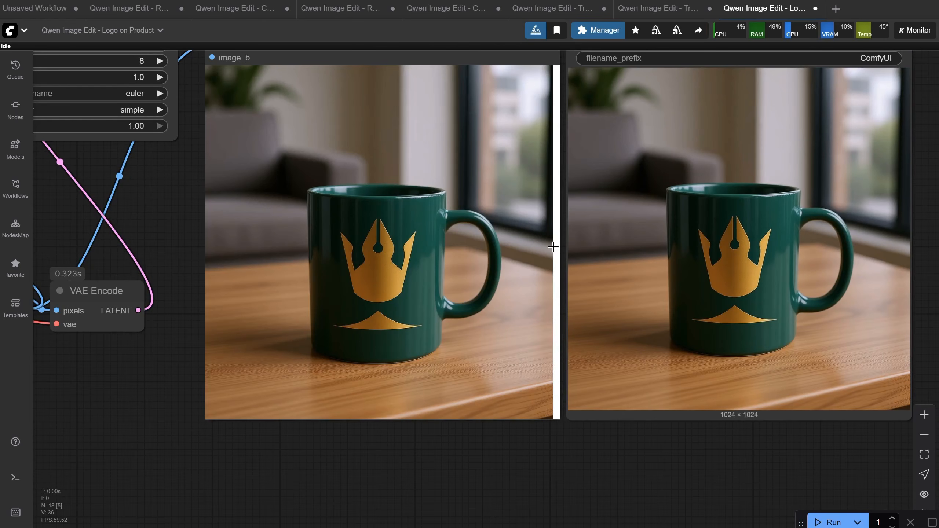
Replace the positive prompt with "add this logo on a medieval wall, the logo is made from emerald gemstone, lost world, ancient world"
scroll(561, 255, "down", 7)
left_click_drag(264, 390, 545, 462)
scroll(306, 312, "up", 10)
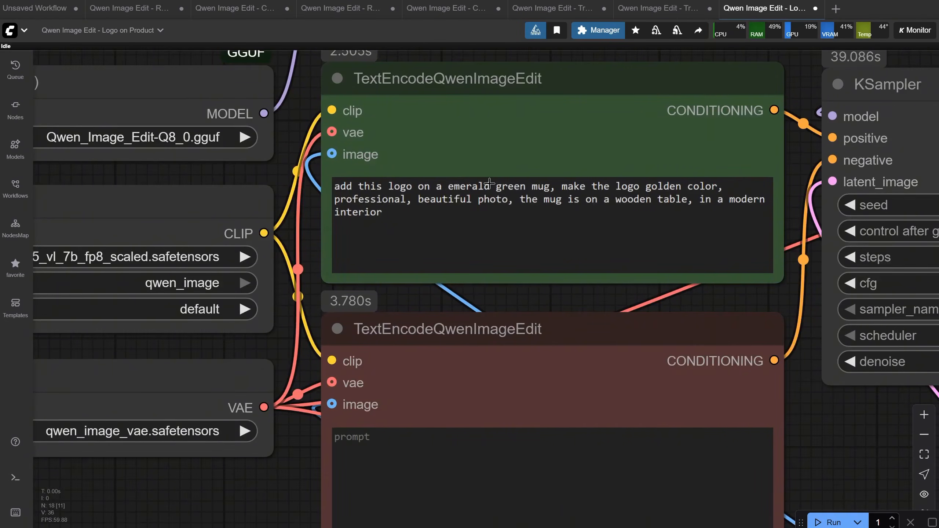
left_click(540, 256)
key("ctrl+a")
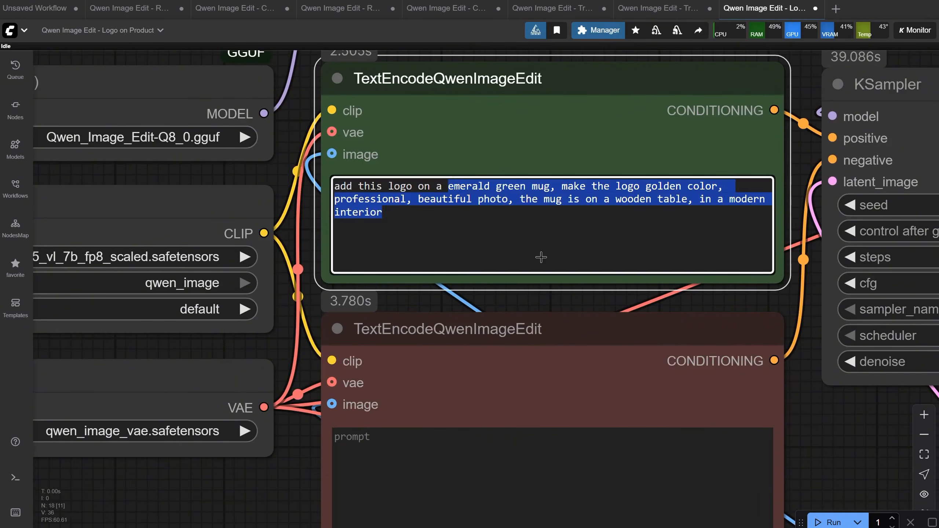
type("add this logo on a medieval wall, the logo is made from emerg")
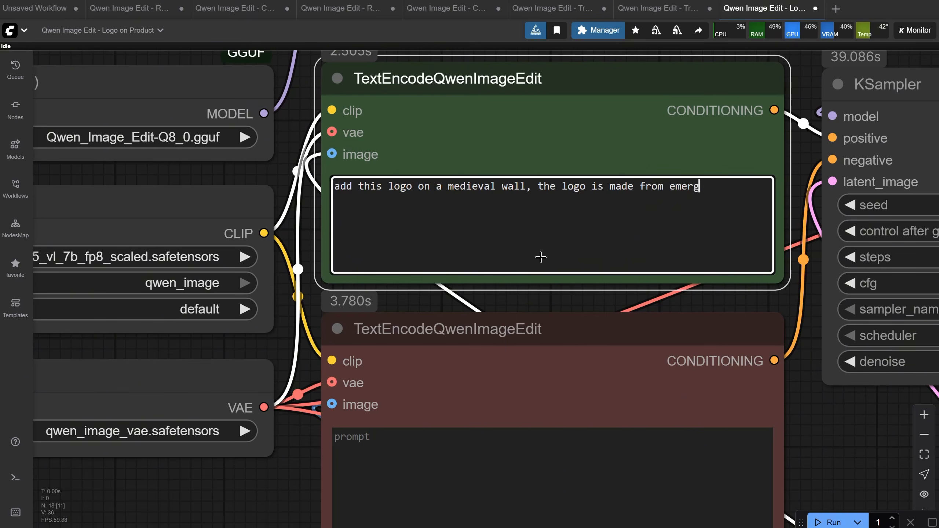
key("BackSpace")
type("ald gemstone, lost world, ancient wor")
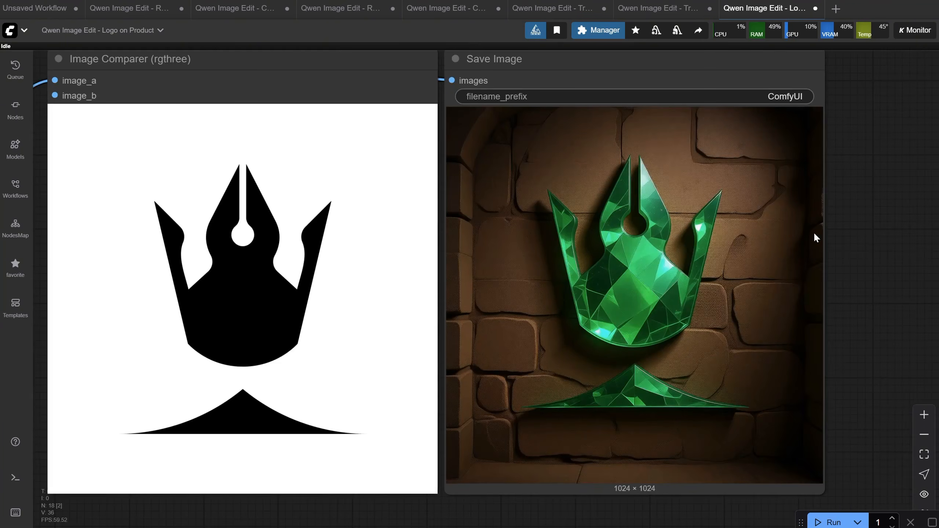
Inspect the generated emerald logo on the medieval wall beside the original black logo
scroll(724, 234, "up", 3)
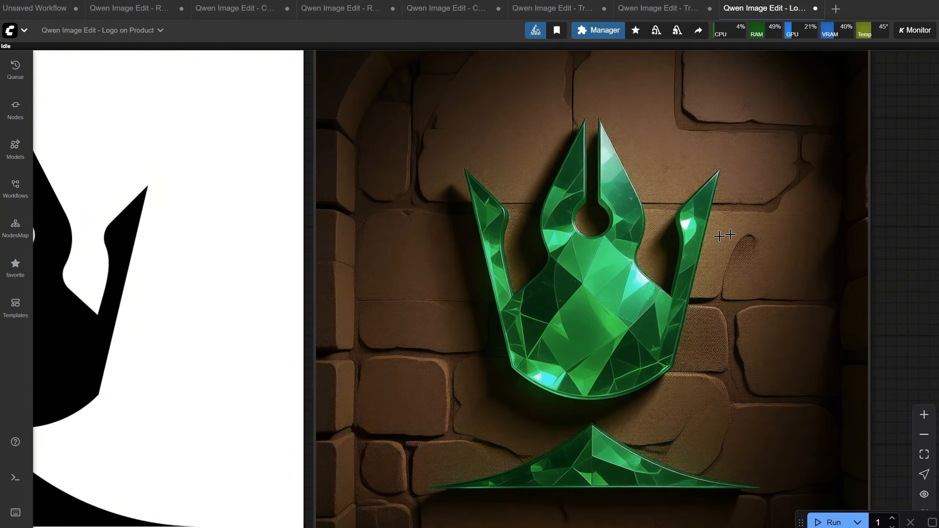
scroll(718, 234, "down", 3)
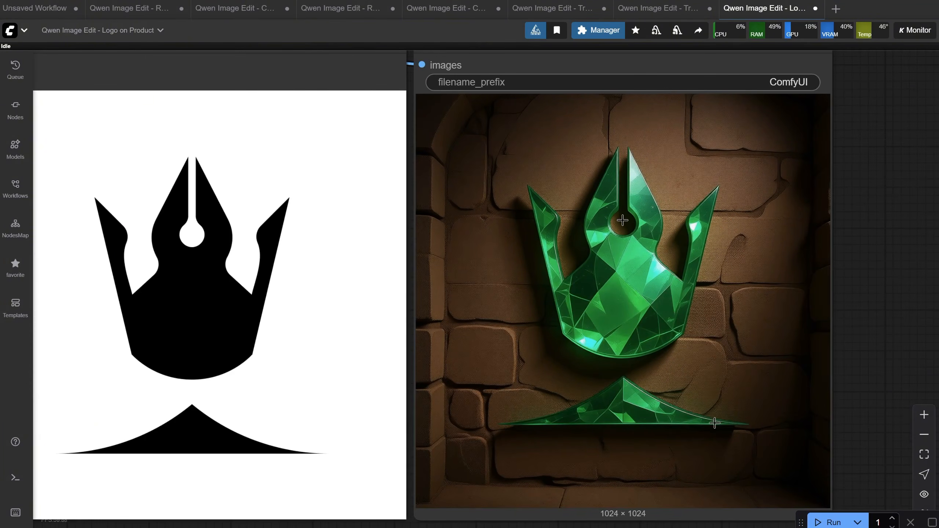
scroll(888, 310, "down", 8)
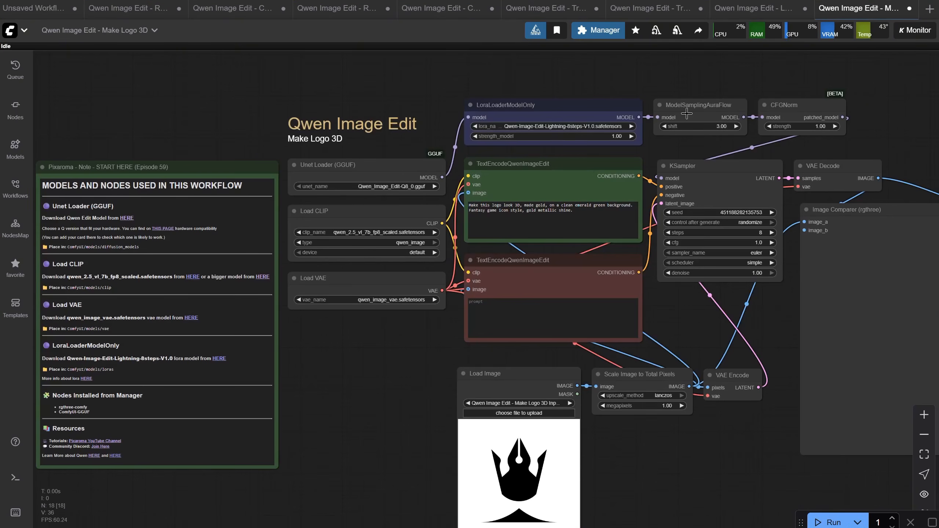
Examine the positive prompt and crown logo input of the Make Logo 3D workflow, and run it
scroll(524, 183, "up", 5)
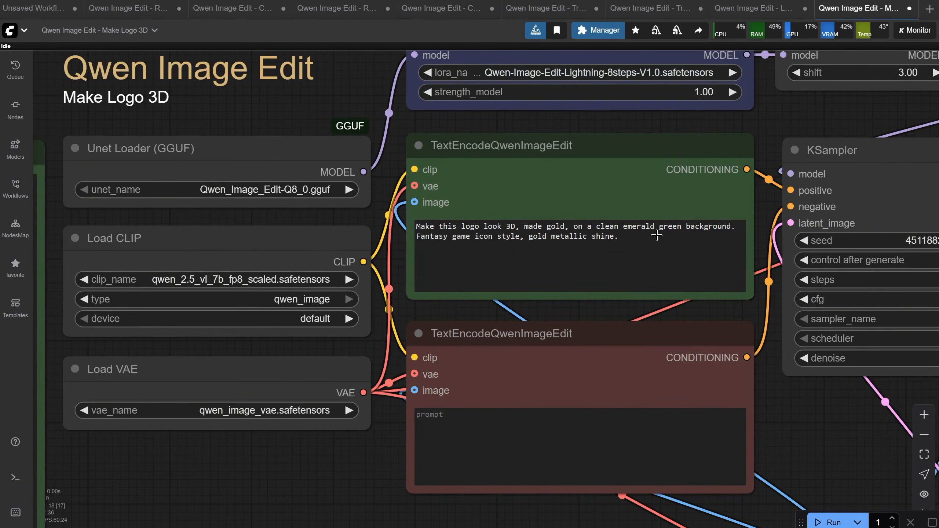
scroll(682, 247, "down", 4)
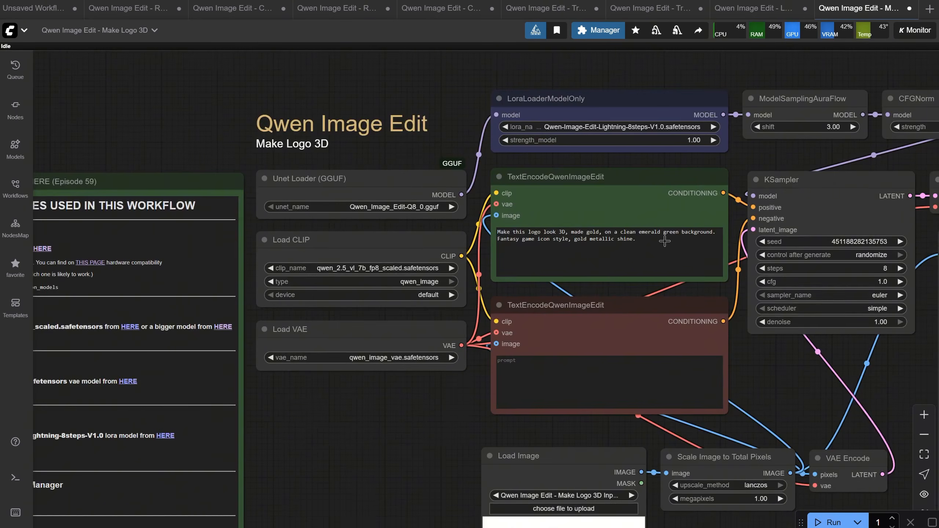
left_click_drag(437, 429, 185, 264)
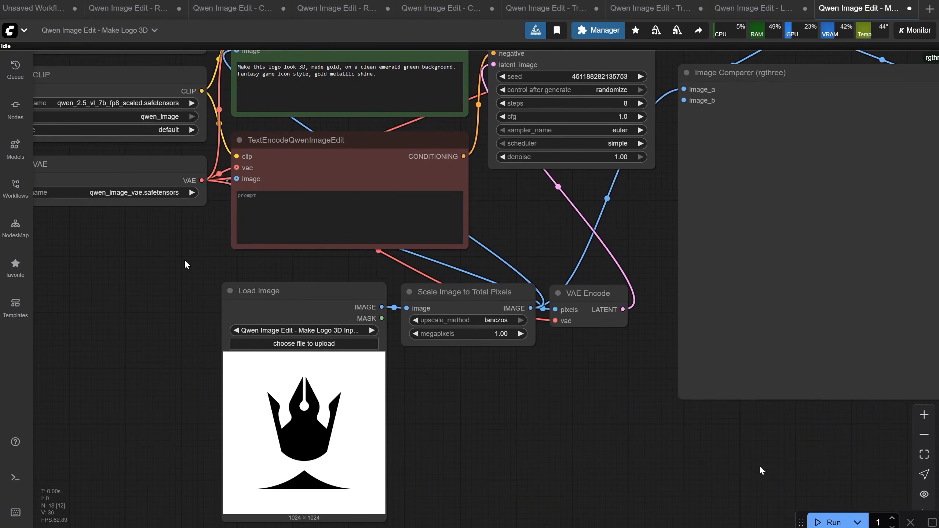
left_click(820, 521)
left_click_drag(636, 410, 609, 455)
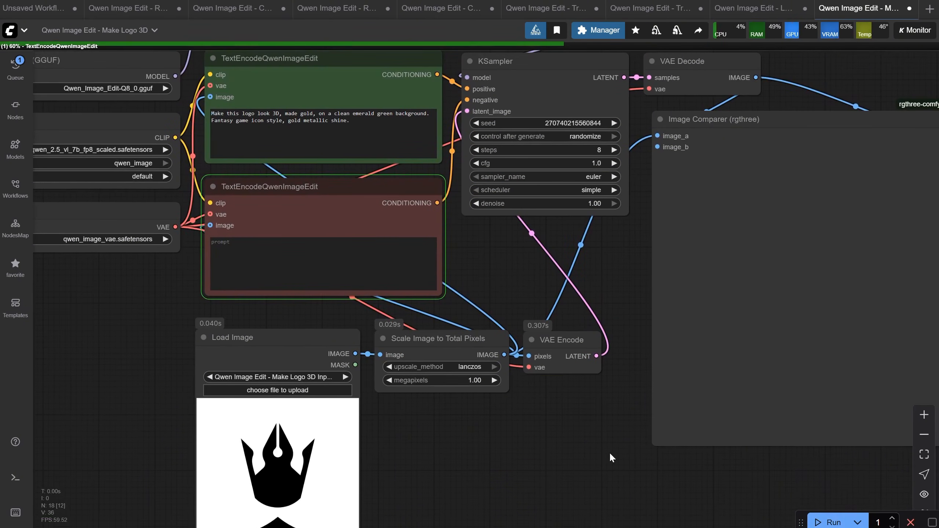
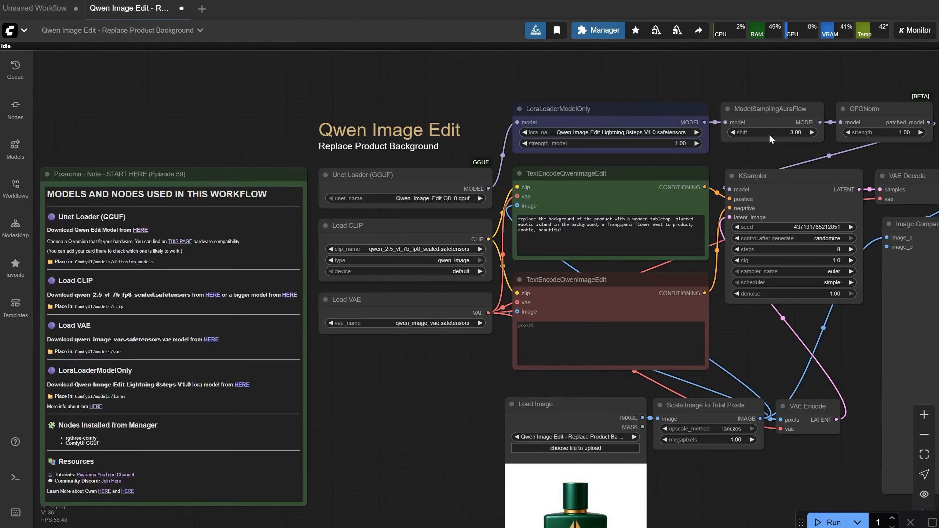
Review the positive prompt and green bottle input of the Replace Product Background workflow, and run it
scroll(577, 224, "up", 5)
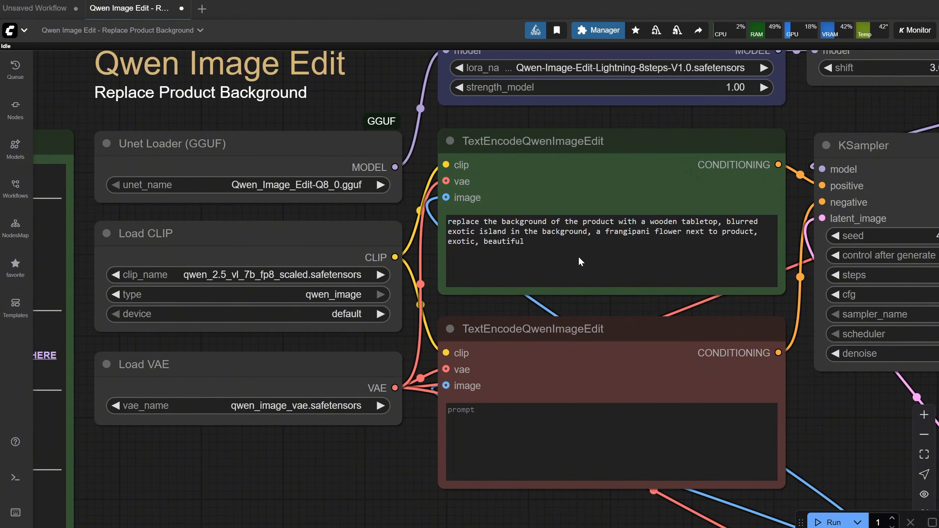
scroll(590, 252, "down", 5)
left_click_drag(428, 440, 169, 251)
left_click(832, 522)
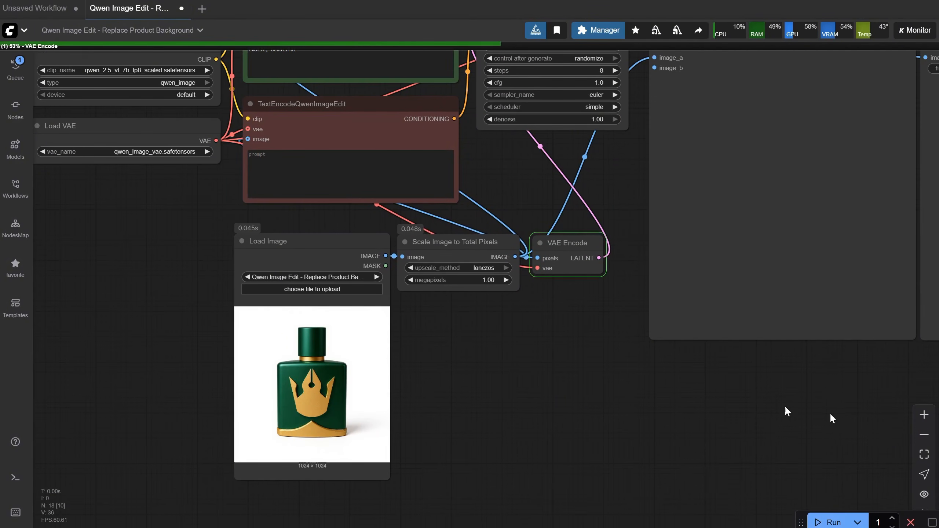
left_click_drag(825, 403, 571, 457)
scroll(571, 457, "down", 2)
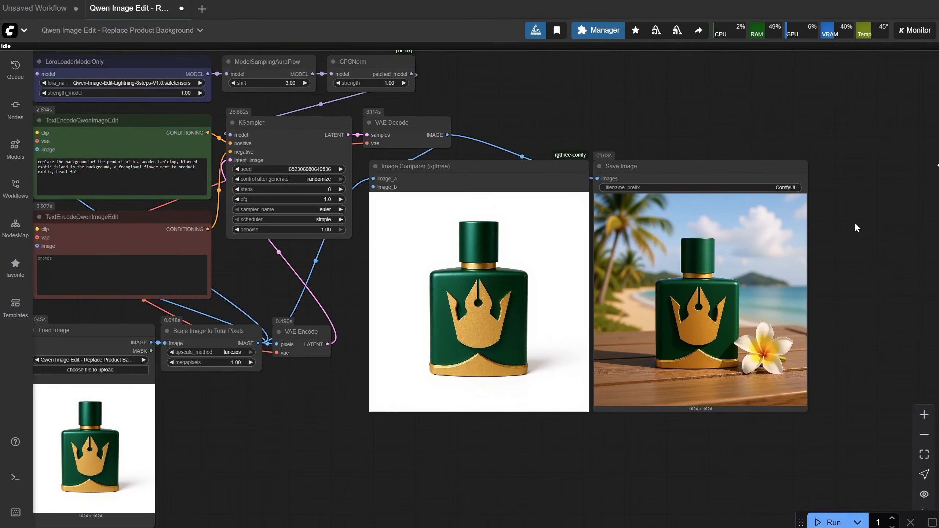
Inspect the generated bottle image beside the original product image on the white background
scroll(854, 222, "up", 7)
left_click_drag(852, 224, 883, 180)
scroll(895, 147, "down", 3)
scroll(895, 146, "up", 1)
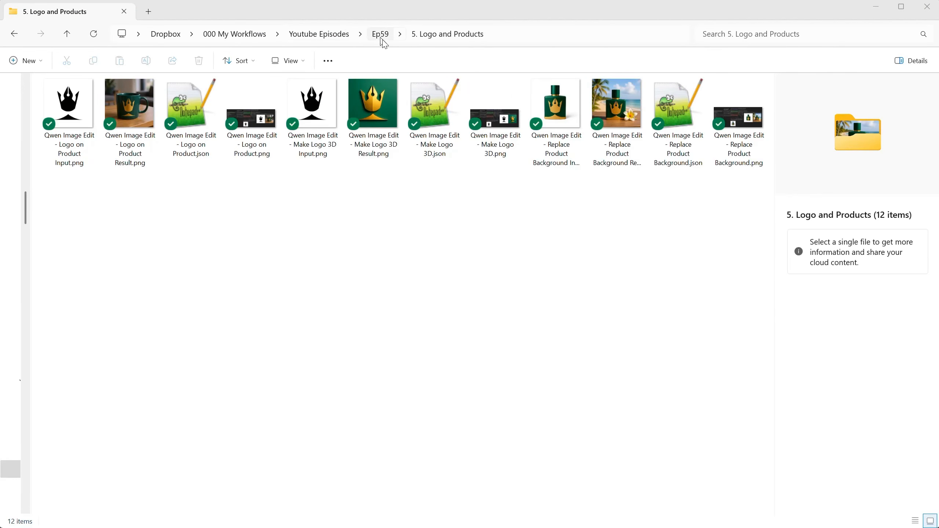
Load the Clothes One Image workflow from the Ep59 folder and examine its T-shirt input and resolution settings
left_click(381, 34)
double_click(607, 138)
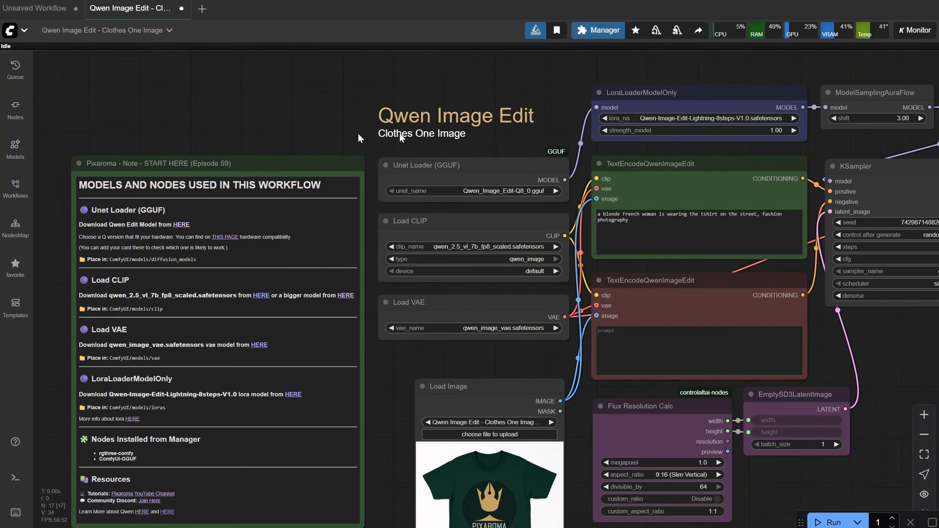
scroll(385, 241, "up", 3)
left_click_drag(380, 360, 204, 127)
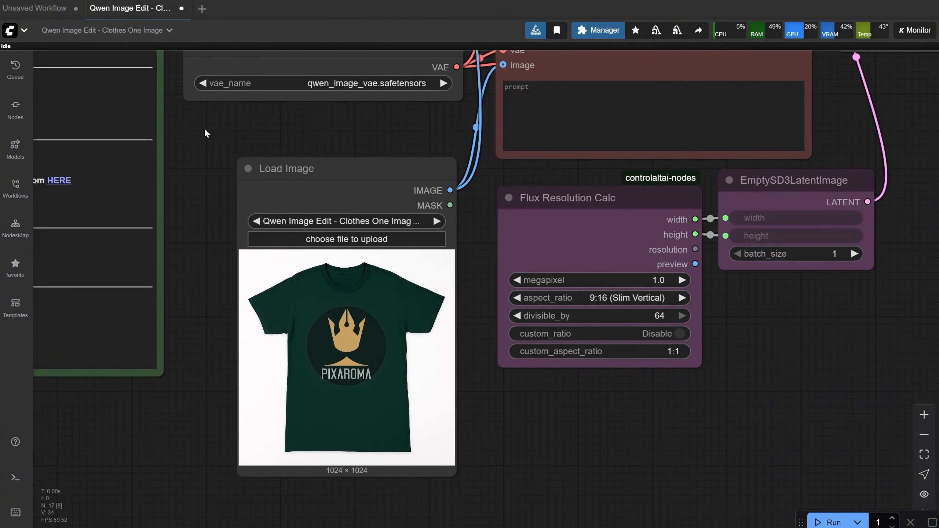
scroll(454, 324, "down", 3)
left_click_drag(424, 160, 301, 384)
Read the positive prompt of the Clothes One Image workflow and run the workflow
scroll(406, 234, "up", 5)
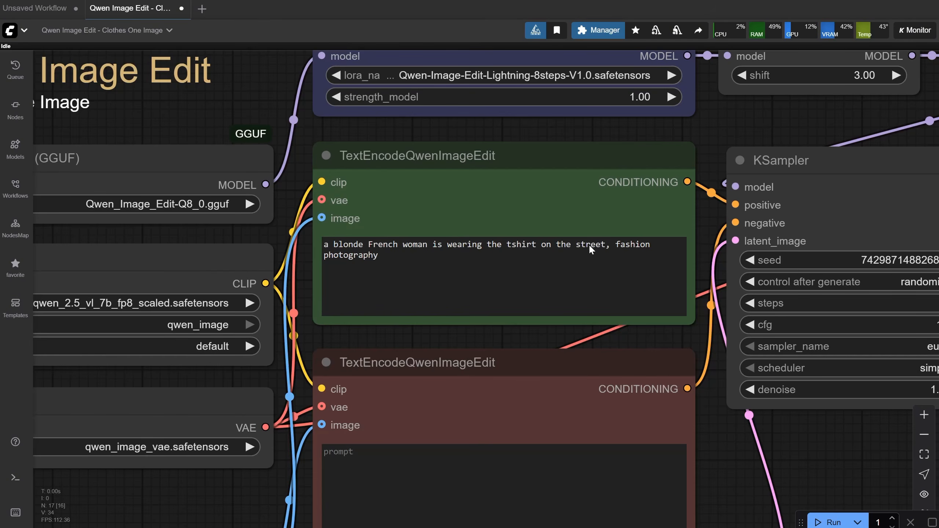
scroll(480, 255, "down", 5)
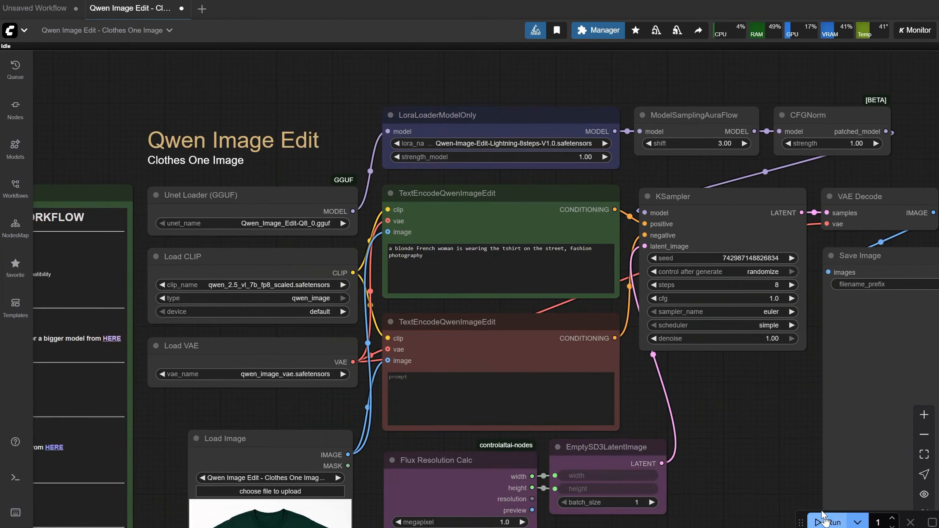
left_click(826, 520)
left_click_drag(829, 490, 651, 386)
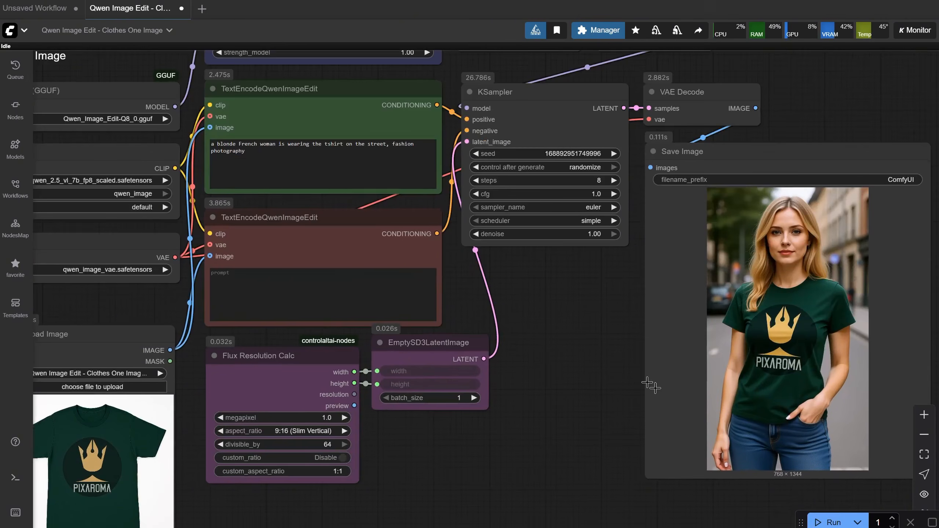
Compare the T-shirt on the generated woman with the original T-shirt image
left_click_drag(504, 324, 504, 277)
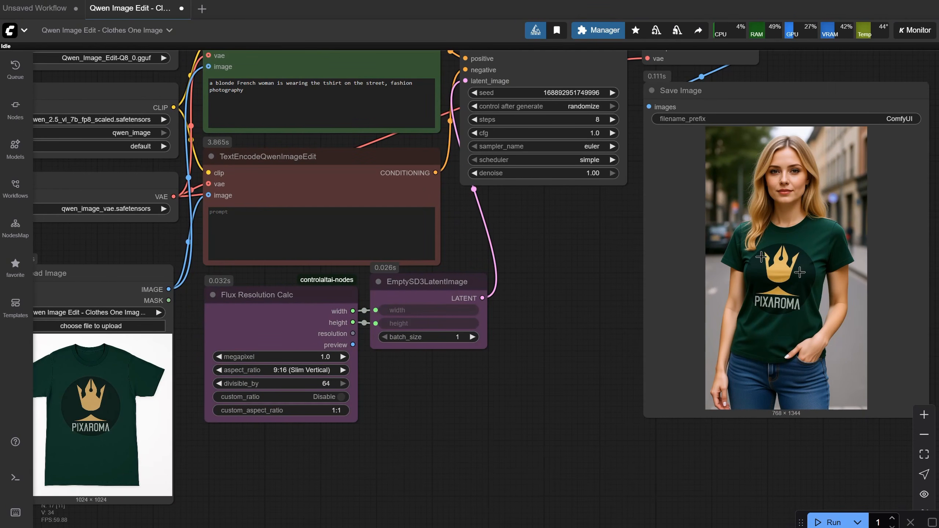
scroll(852, 215, "up", 6)
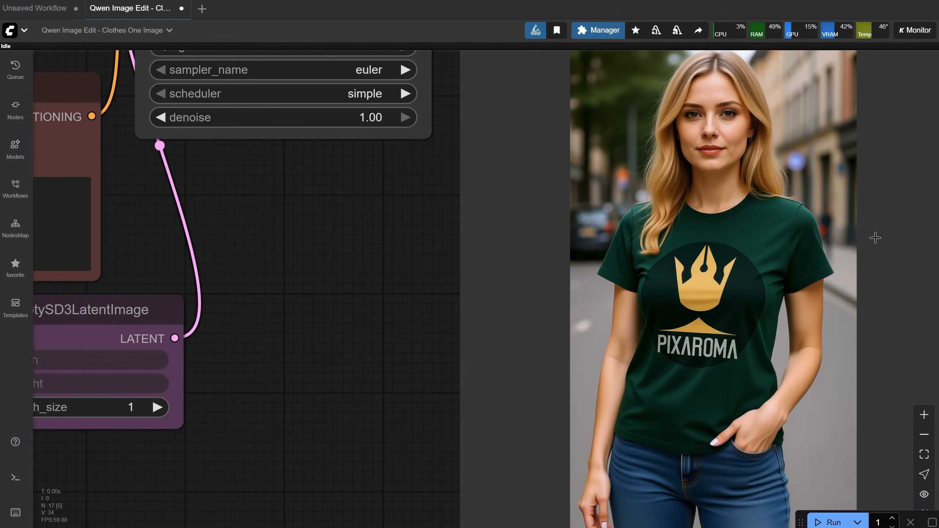
scroll(875, 238, "down", 3)
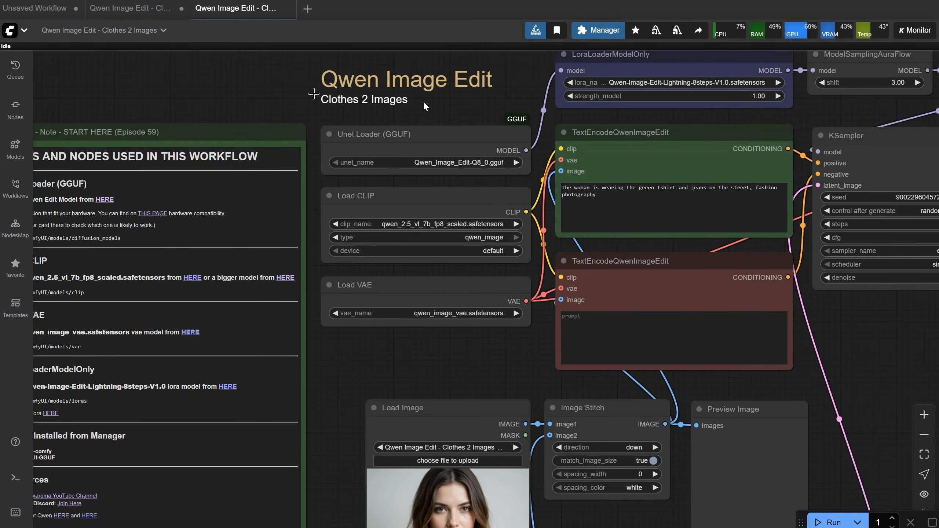
Examine the woman and green T-shirt input images of the Clothes 2 Images workflow
scroll(424, 103, "down", 4)
left_click_drag(415, 267, 391, 155)
scroll(440, 280, "up", 7)
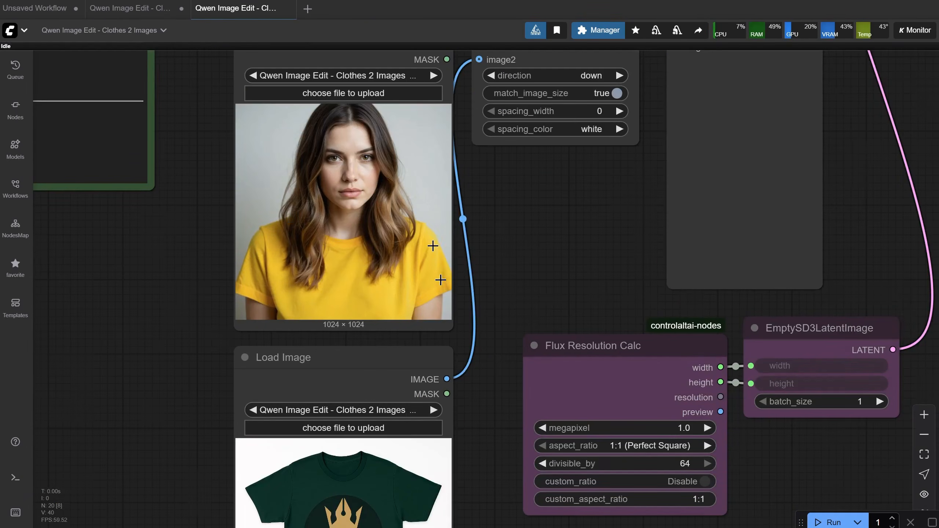
left_click_drag(472, 343, 503, 208)
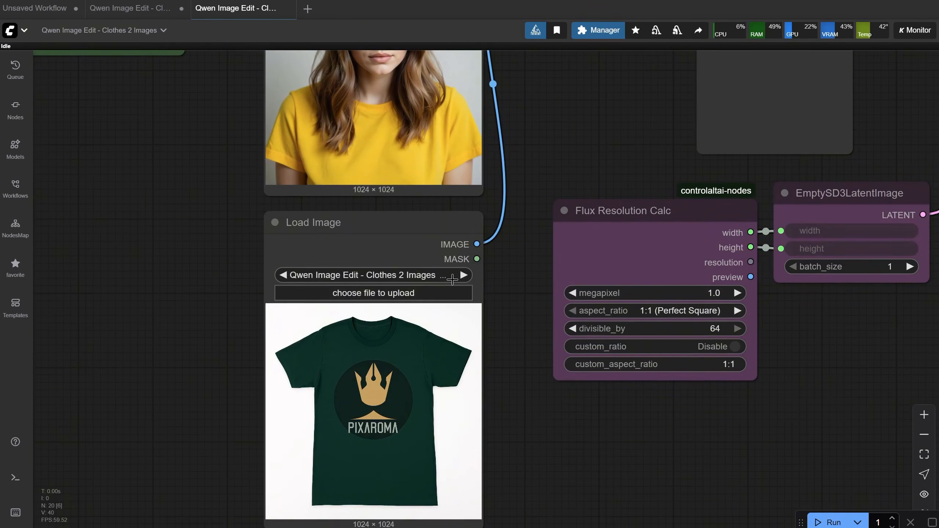
left_click_drag(516, 111, 471, 516)
scroll(418, 315, "down", 6)
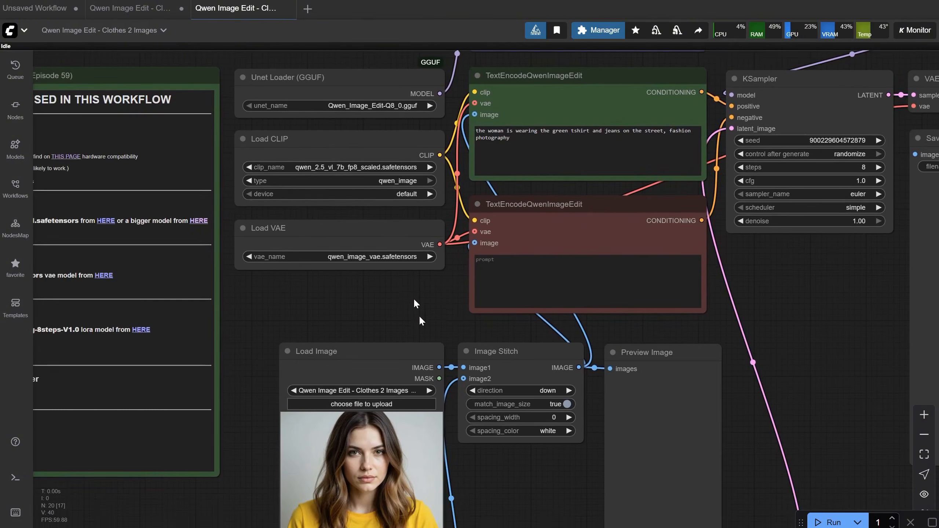
Read the positive prompt of the Clothes 2 Images workflow and inspect the stitched preview and generated image
scroll(485, 226, "up", 7)
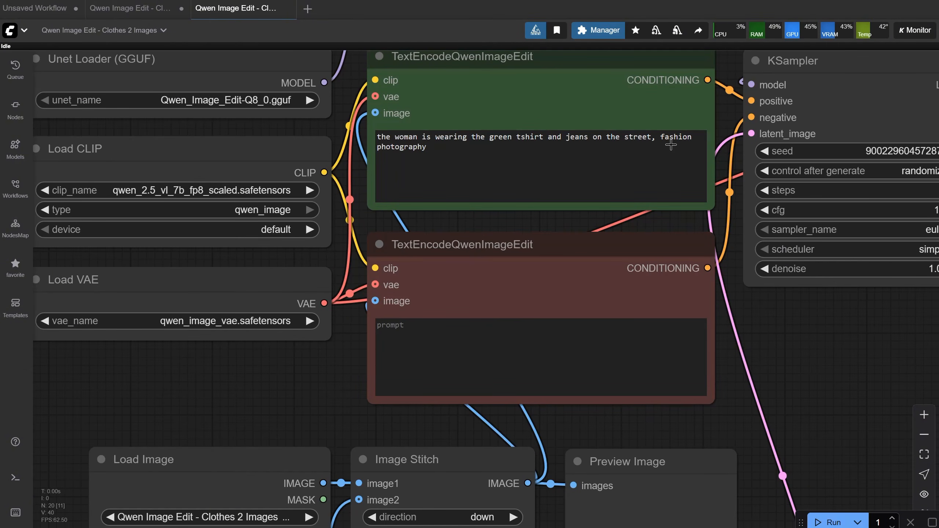
scroll(671, 144, "down", 5)
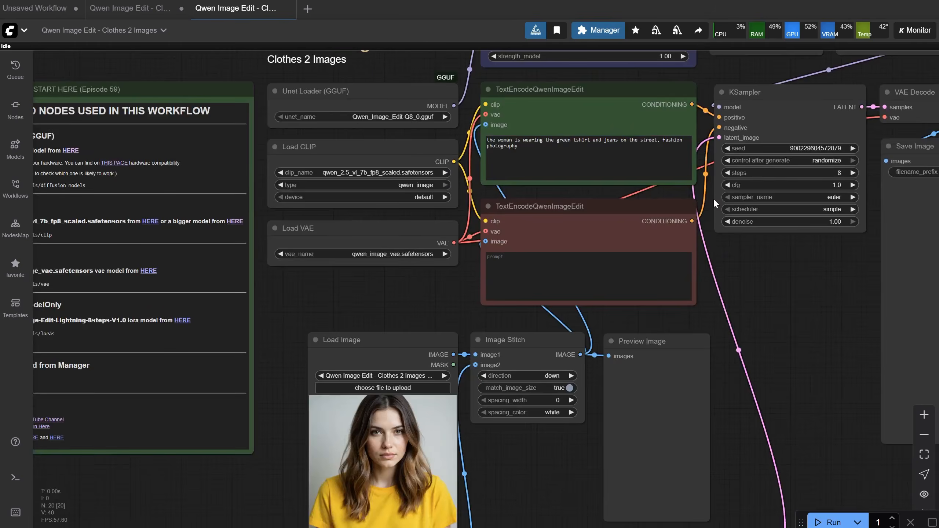
scroll(825, 243, "up", 4)
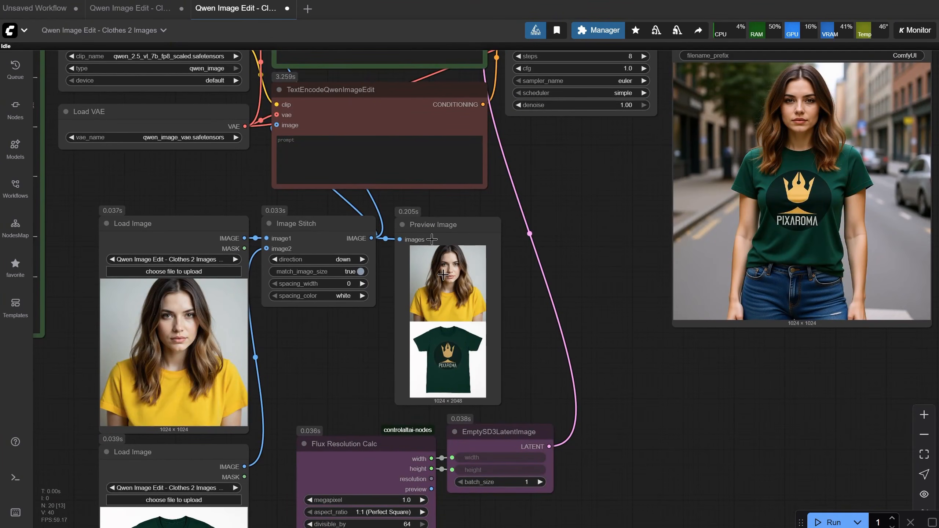
scroll(570, 215, "up", 3)
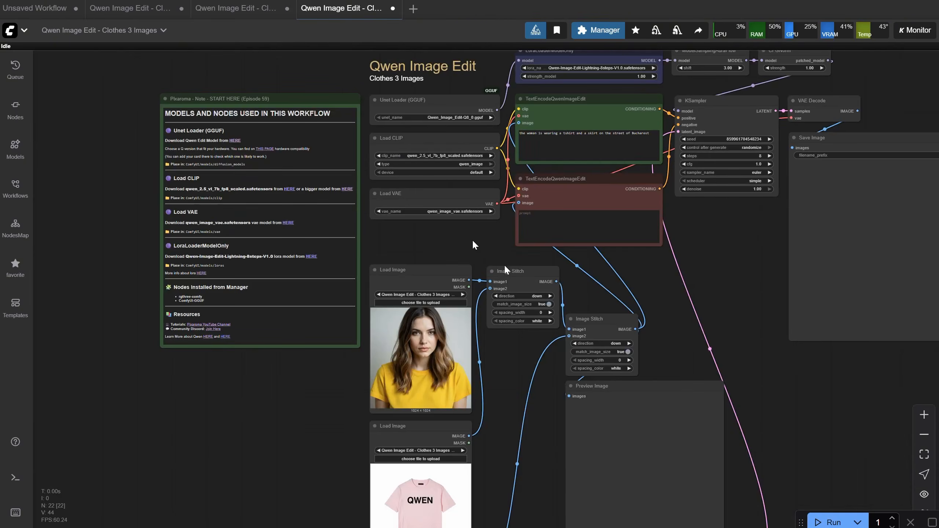
Examine the woman, pink T-shirt and plaid skirt inputs of the Clothes 3 Images workflow
scroll(472, 239, "up", 5)
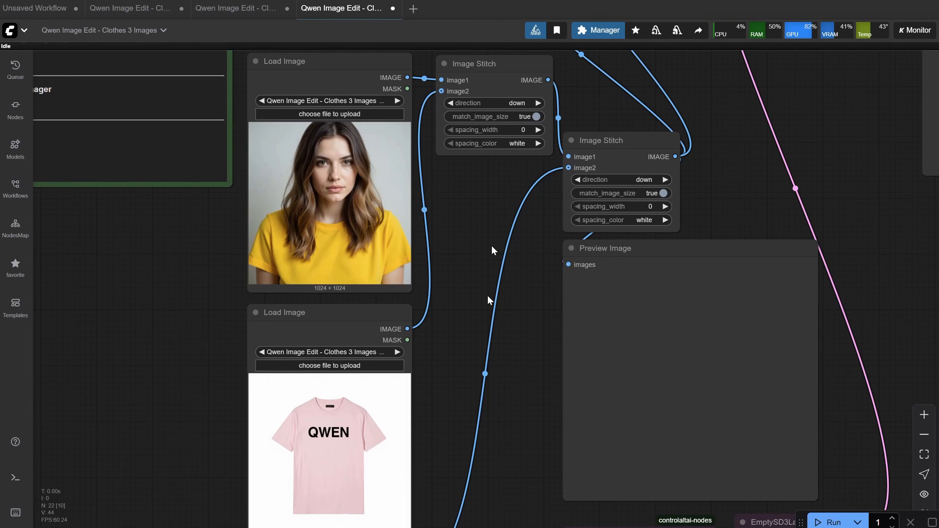
left_click_drag(487, 296, 512, 153)
left_click_drag(486, 278, 482, 237)
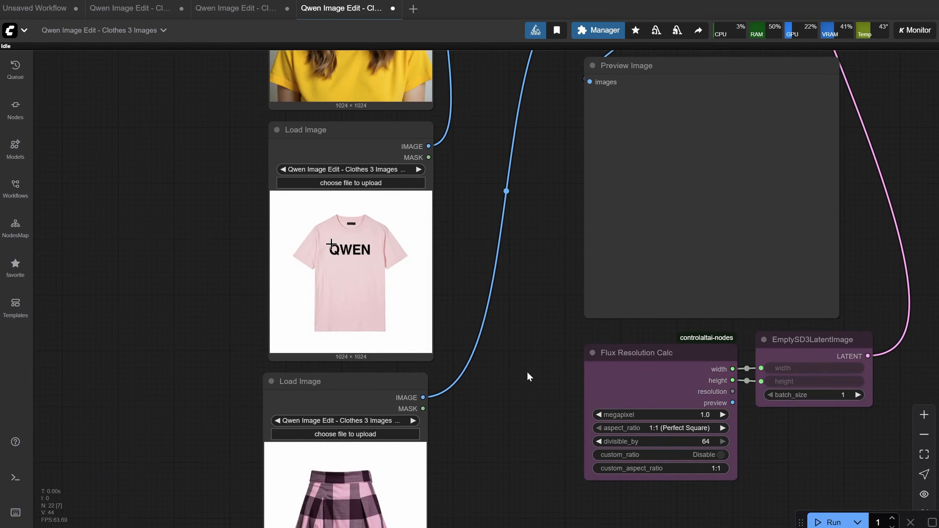
left_click_drag(510, 410, 444, 174)
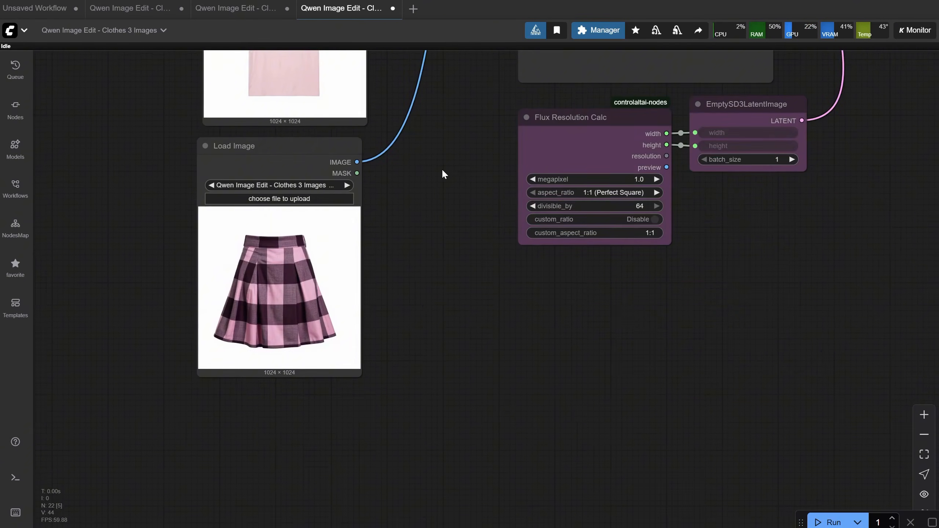
Run the Clothes 3 Images workflow and inspect the stitched preview of its three input images
scroll(422, 214, "down", 6)
left_click_drag(811, 151, 734, 391)
scroll(492, 257, "up", 9)
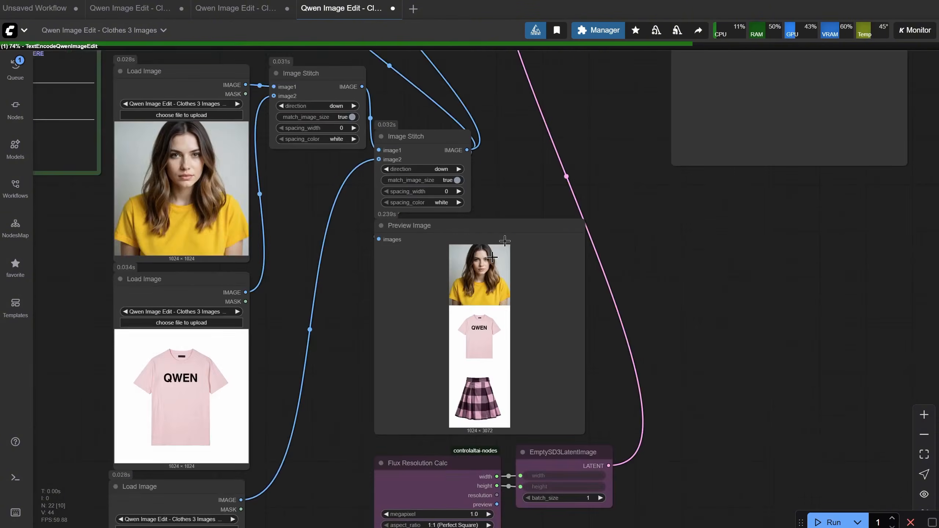
scroll(491, 258, "down", 8)
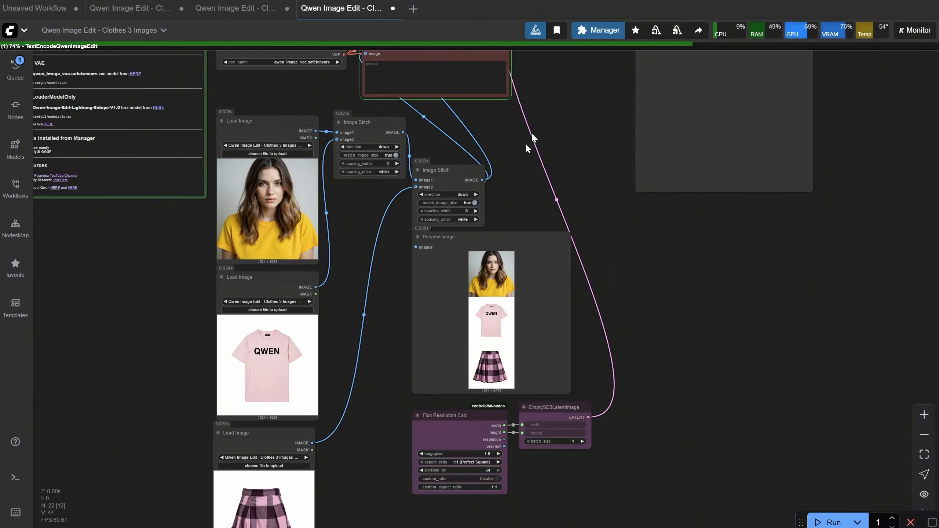
Move the Preview Image node beside the Save Image node to compare the stitched inputs with the generated image
left_click_drag(578, 163, 618, 449)
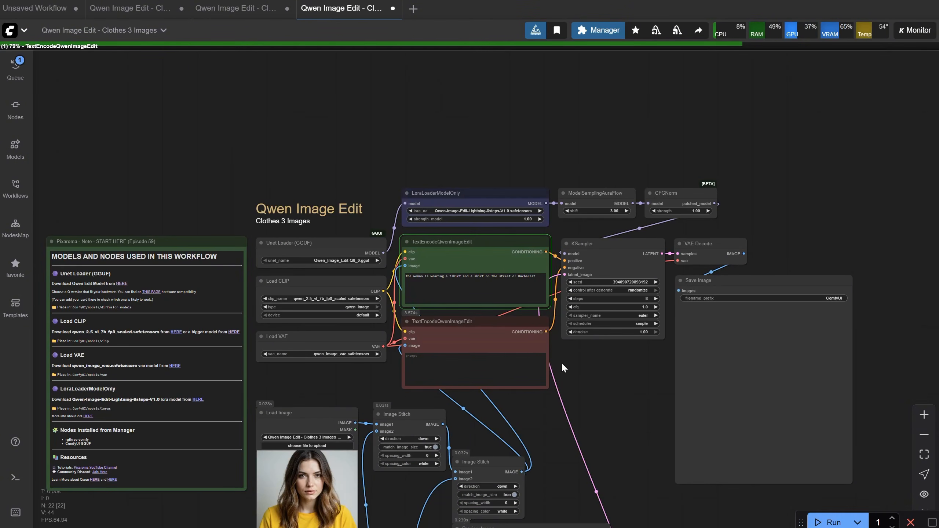
left_click_drag(572, 345, 432, 249)
scroll(735, 215, "up", 3)
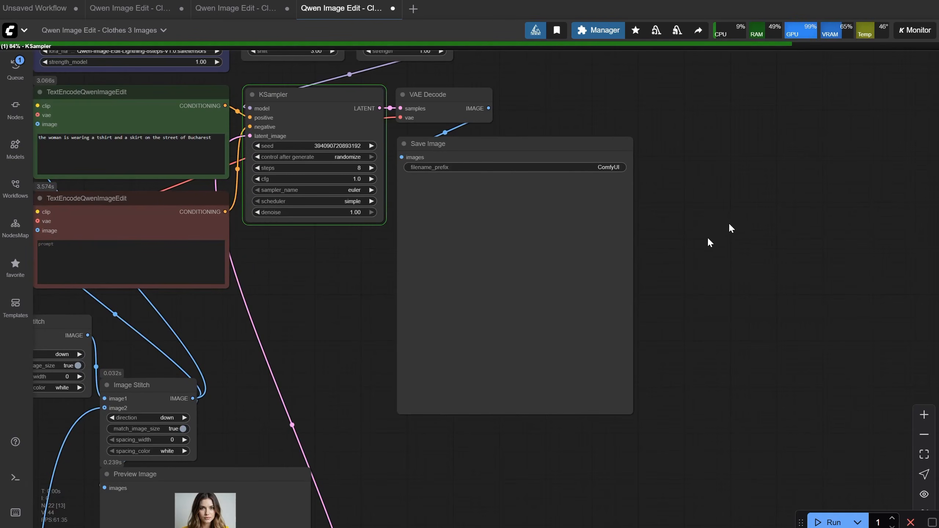
left_click_drag(708, 236, 826, 223)
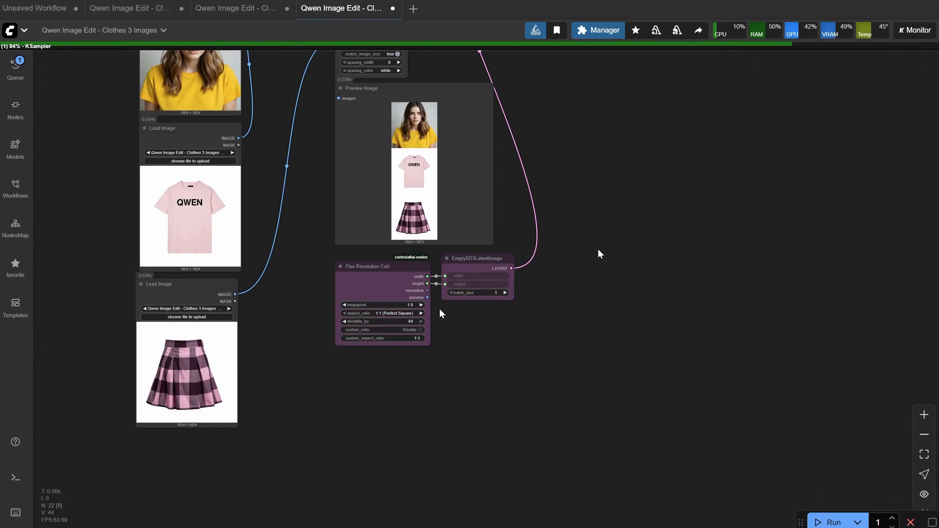
left_click_drag(597, 248, 609, 435)
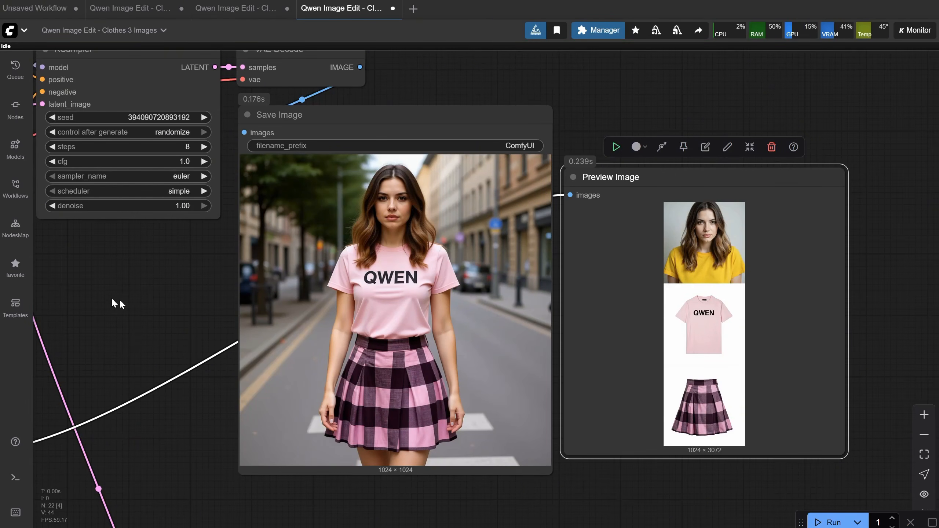
Replace the skirt image in the third Load Image node of the Clothes 3 Images workflow with Dress.png
left_click_drag(115, 248, 482, 188)
left_click_drag(310, 443, 543, 197)
scroll(510, 337, "down", 5)
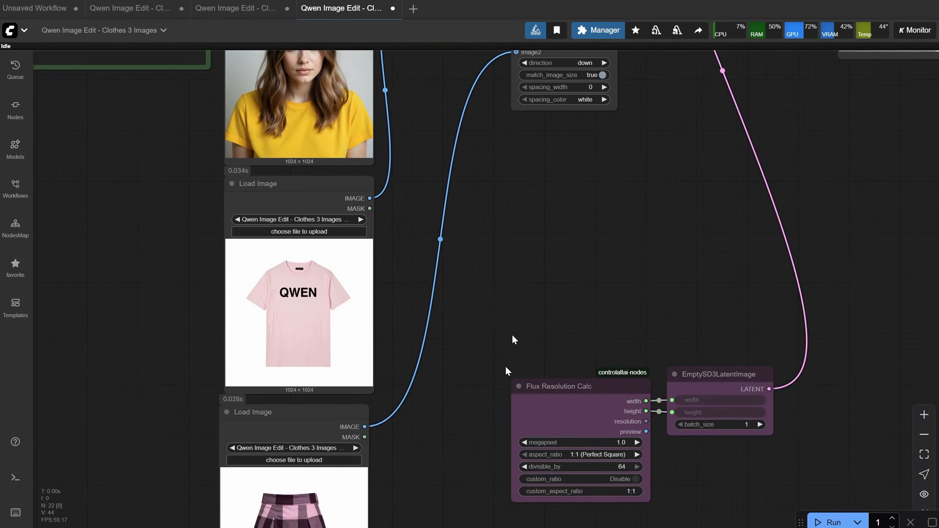
scroll(466, 319, "up", 4)
left_click(283, 314)
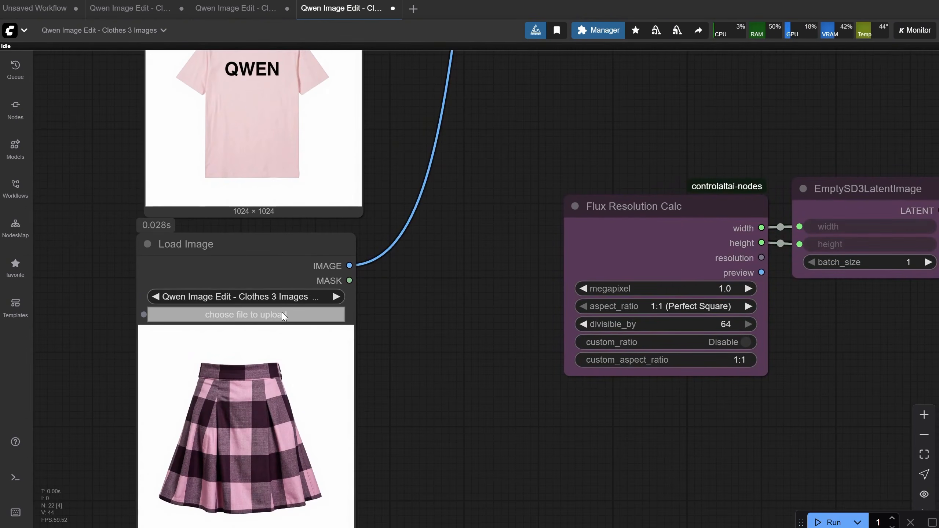
double_click(59, 92)
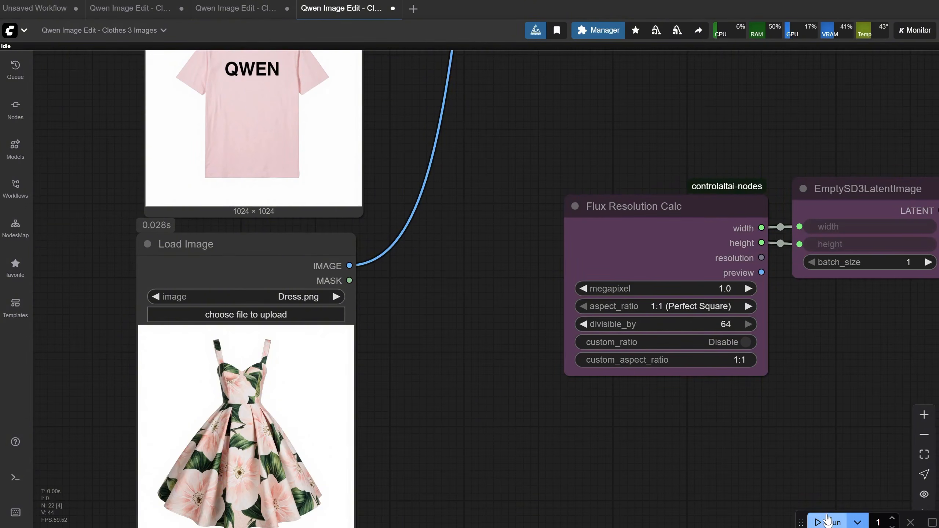
Run the Clothes 3 Images workflow with the floral dress and compare the generated image with the stitched preview
left_click(827, 521)
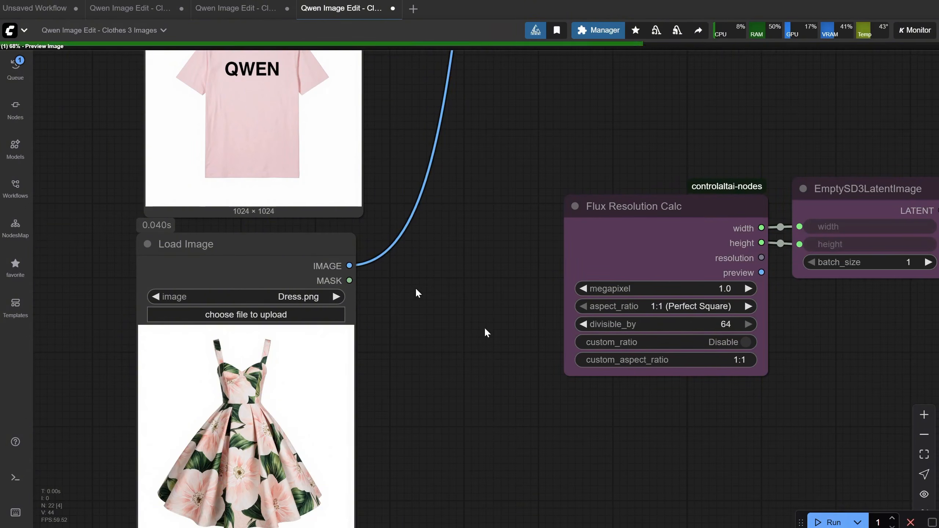
scroll(417, 291, "down", 2)
scroll(407, 192, "up", 1)
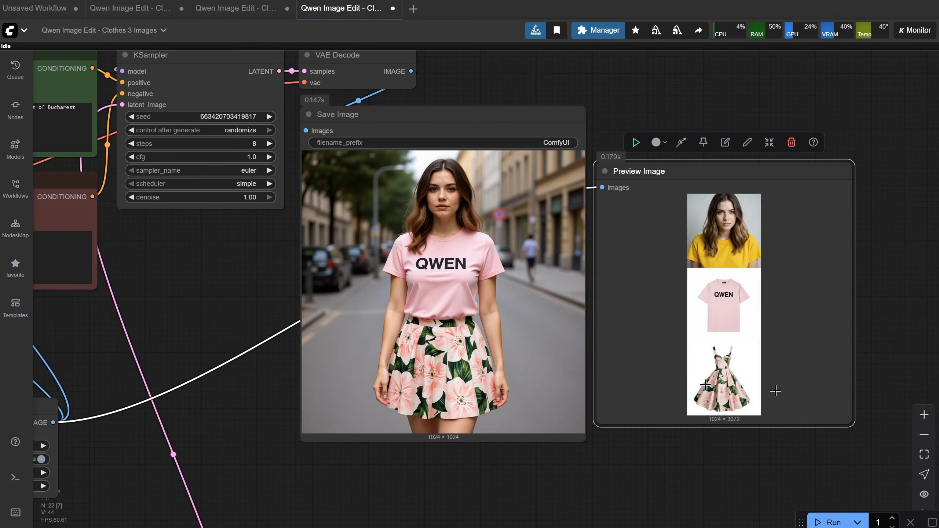
scroll(742, 358, "up", 5)
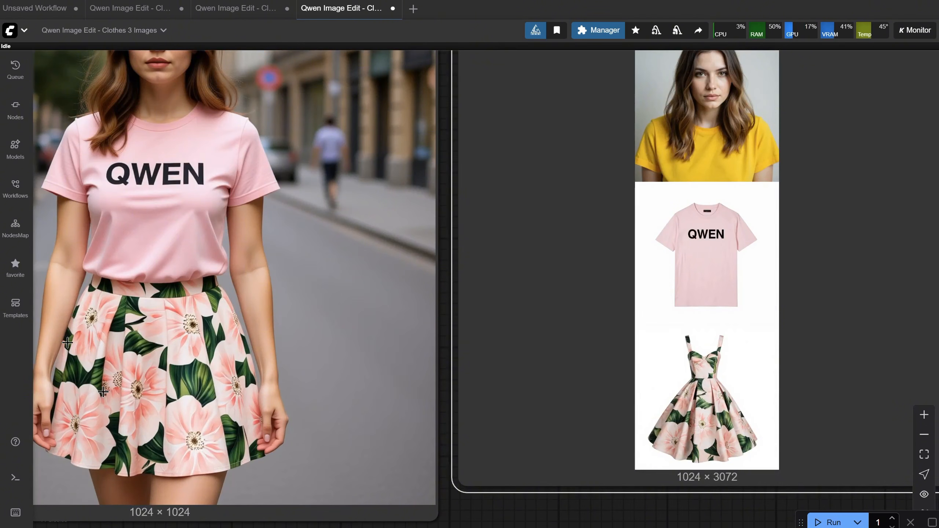
scroll(399, 222, "down", 5)
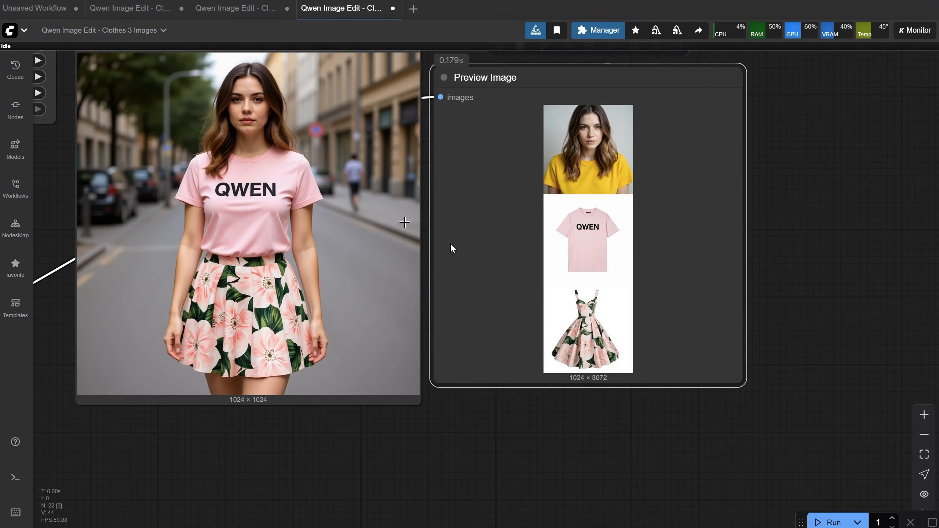
Open the Clothes 4 Images workflow and run it on the woman, yellow T-shirt, skirt and bag images, inspecting the stitched preview
left_click_drag(823, 282, 909, 325)
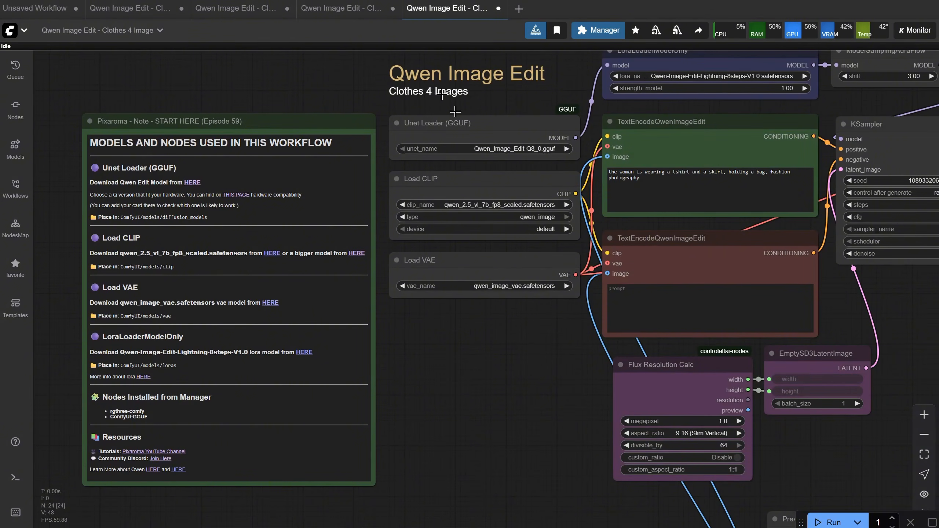
scroll(474, 233, "down", 10)
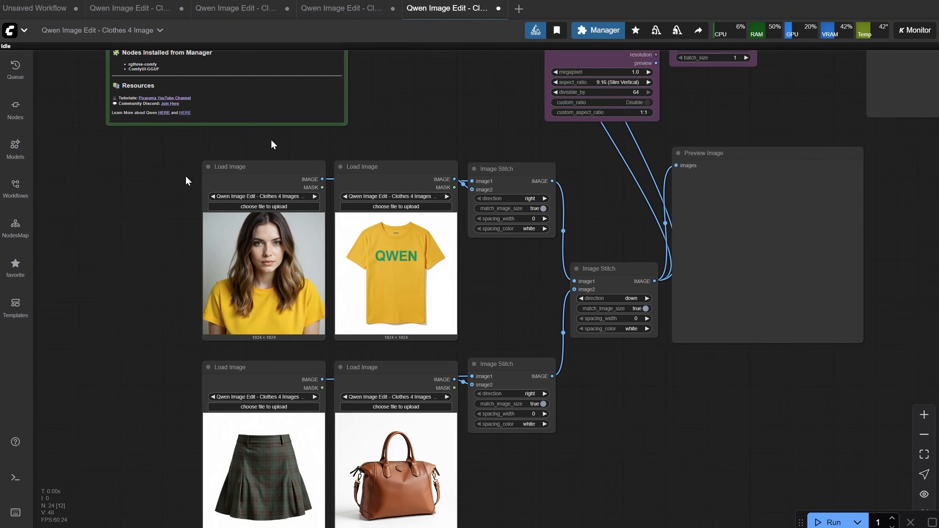
left_click(830, 522)
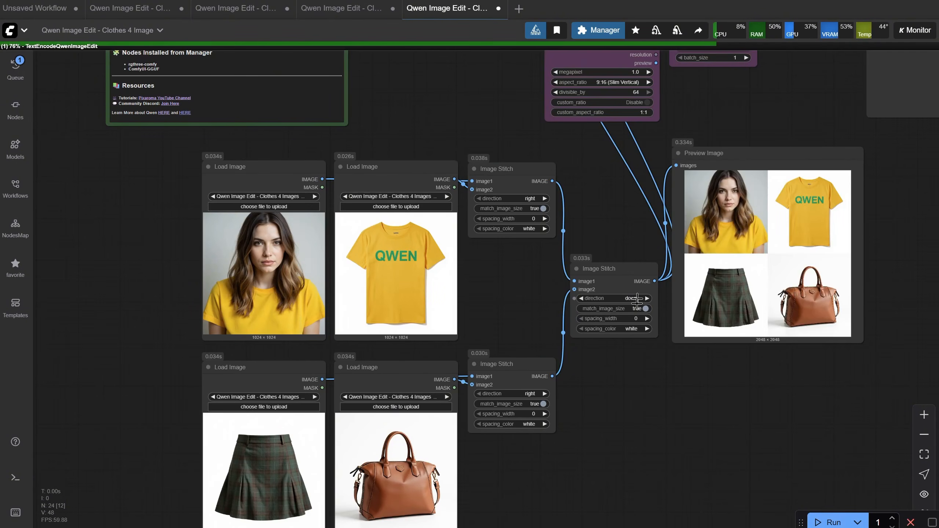
scroll(818, 239, "up", 2)
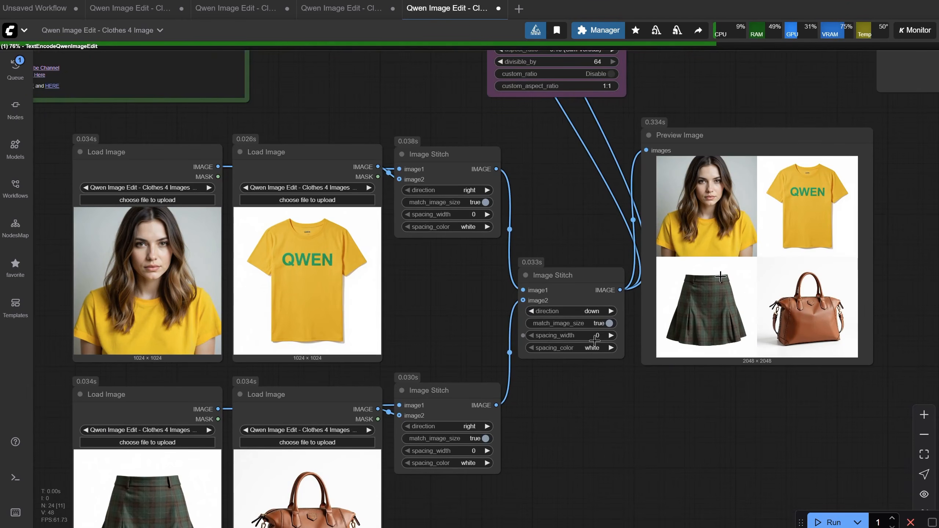
scroll(845, 345, "down", 2)
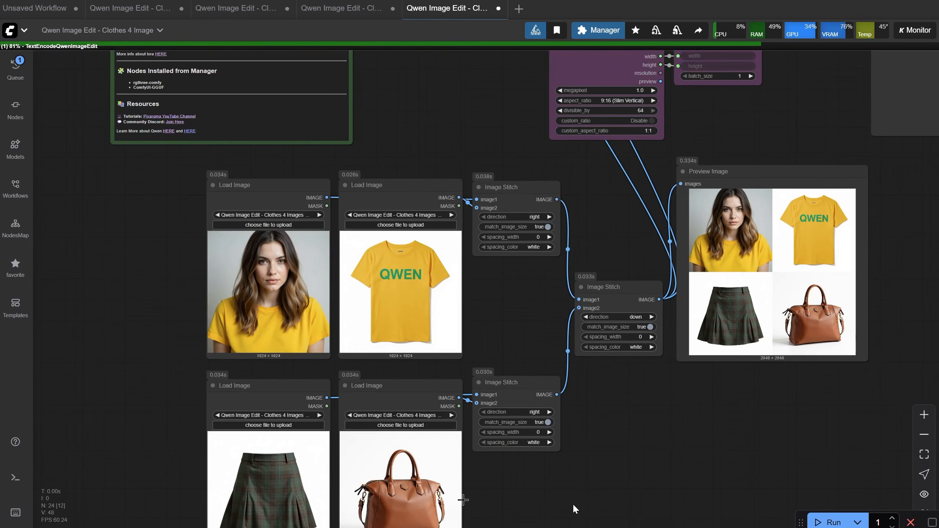
Read the positive prompt of the Clothes 4 Images workflow
left_click_drag(695, 444, 642, 527)
left_click_drag(390, 186, 344, 411)
scroll(552, 215, "up", 5)
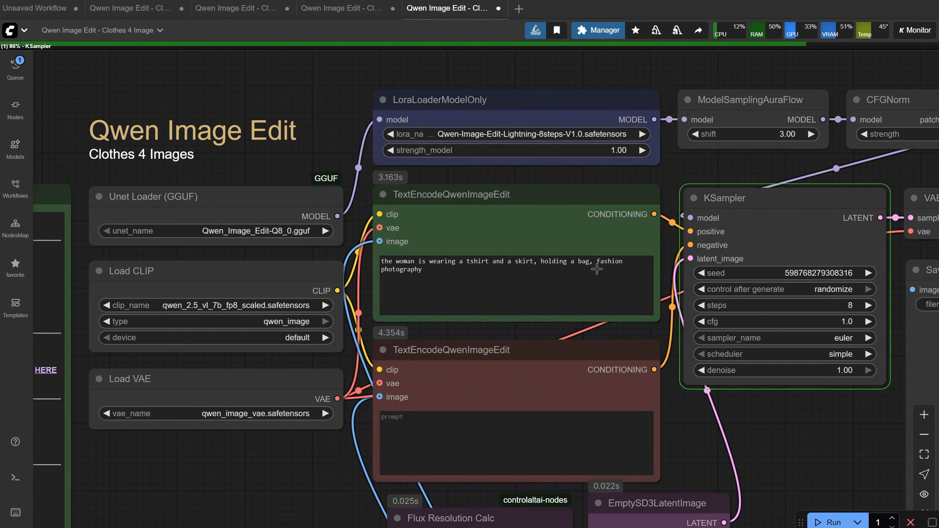
scroll(580, 263, "down", 5)
Place the Preview Image node beside the Save Image node and compare the four stitched inputs with the generated image
left_click_drag(710, 384, 491, 205)
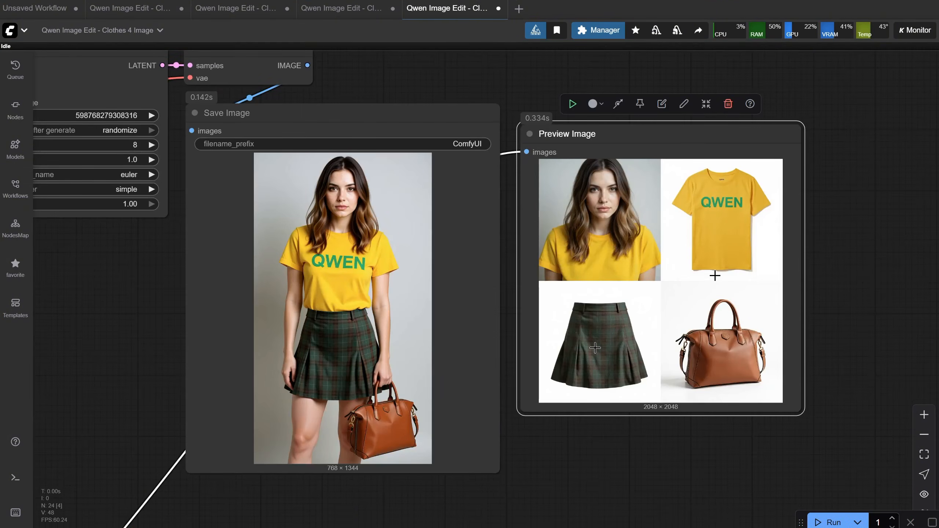
scroll(496, 374, "up", 3)
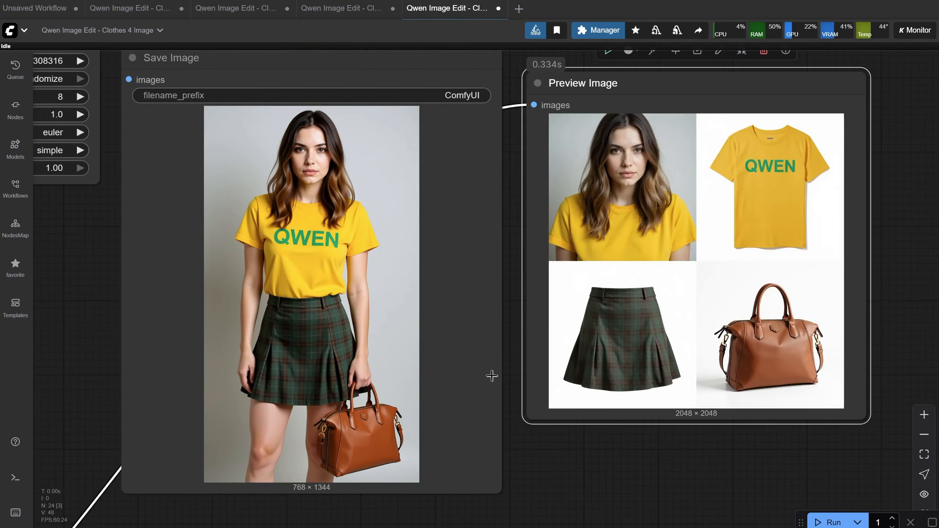
left_click_drag(513, 342, 564, 371)
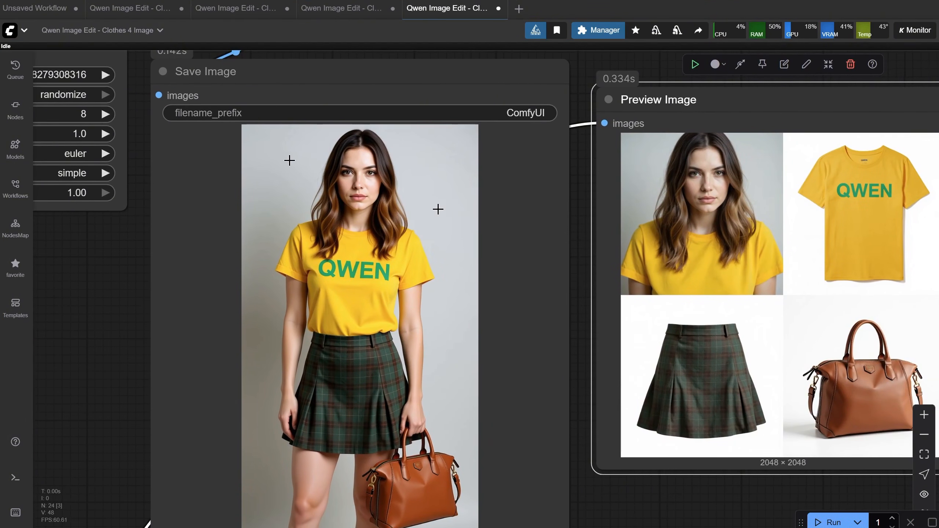
left_click_drag(592, 509, 584, 479)
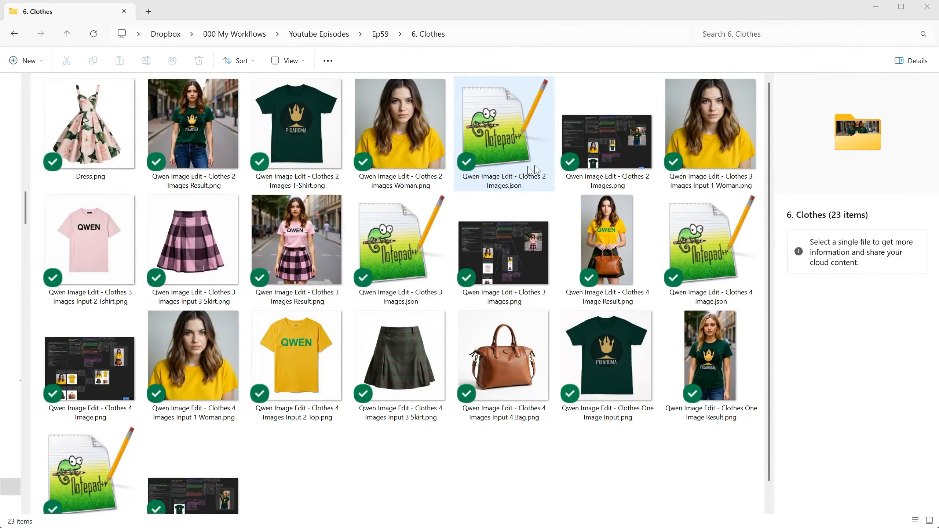
Switch to File Explorer, review the workflow and image files in the 6. Clothes folder, and return to the Ep59 folder
scroll(525, 181, "down", 1)
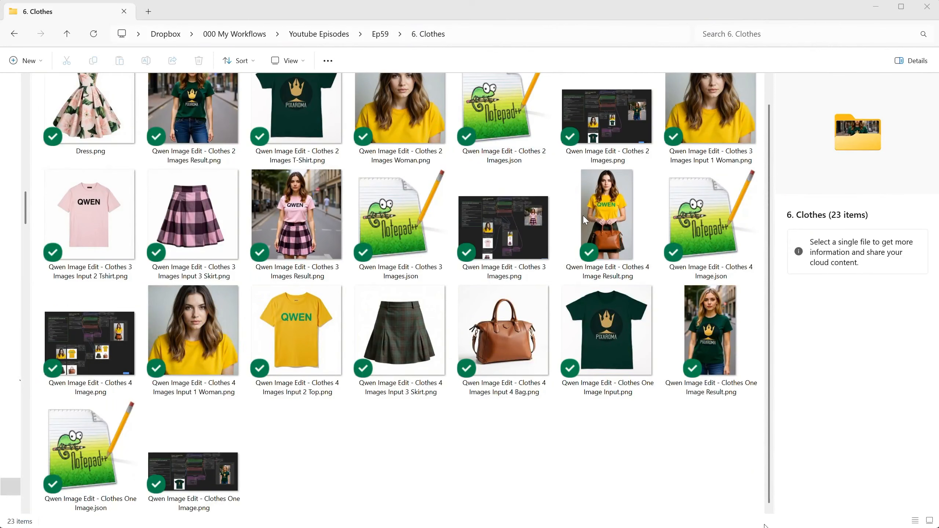
scroll(754, 486, "up", 1)
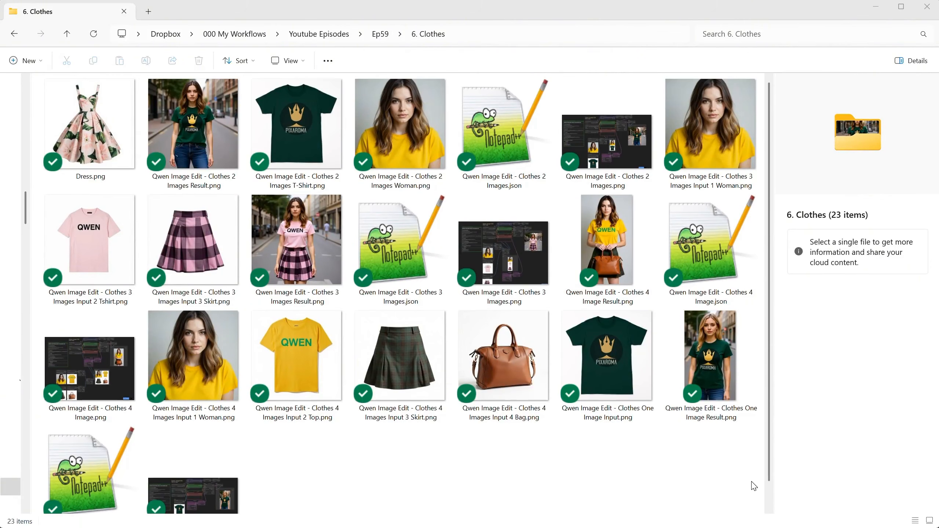
left_click(380, 34)
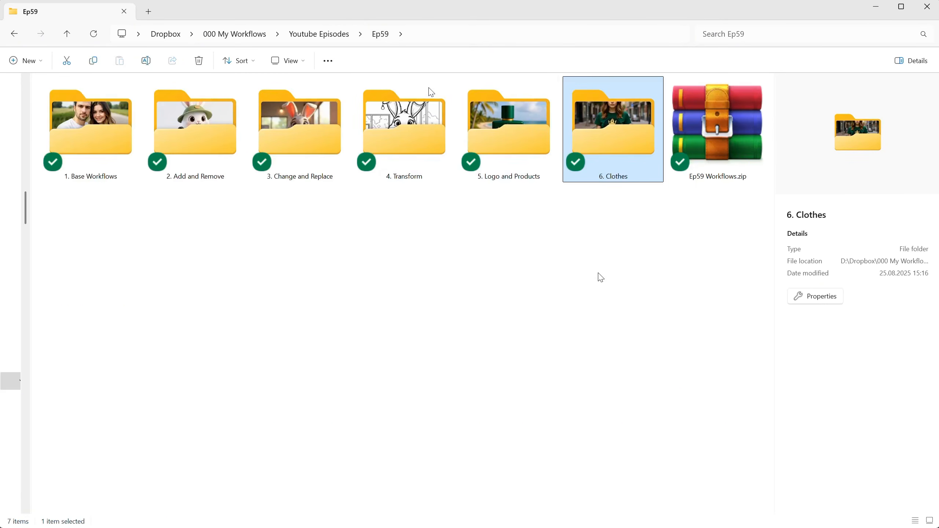
left_click(618, 289)
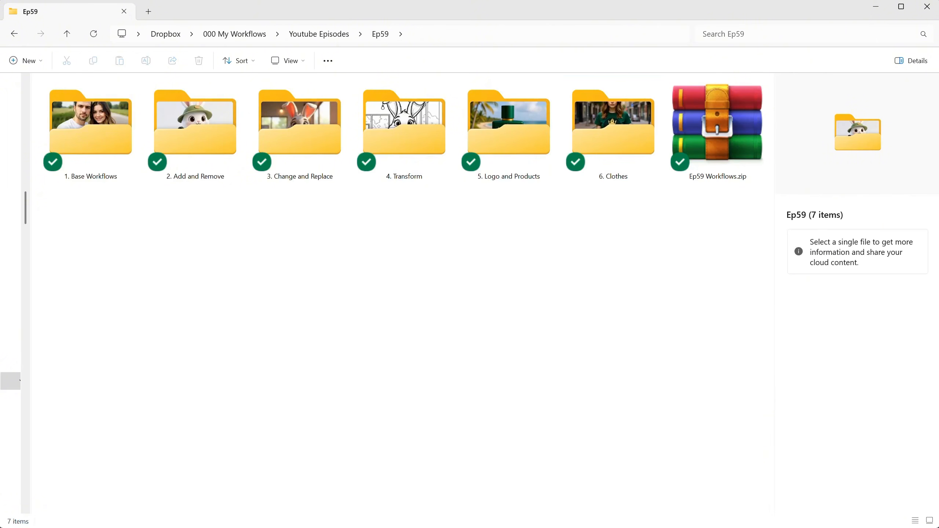